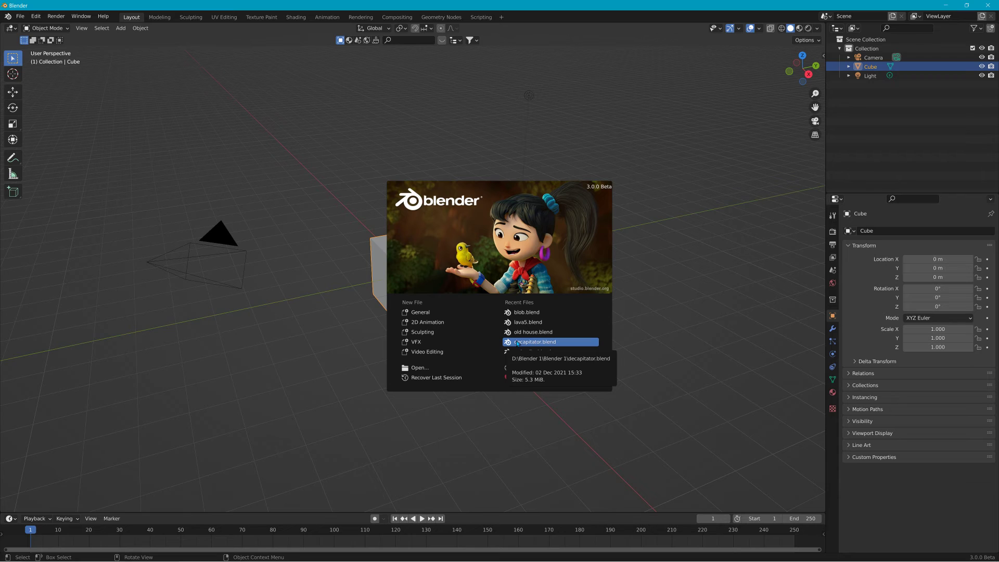
Delete the default cube and import the COLLADA model For_Scale.dae from the Desktop folder
{"action": "left_click", "coordinate": [439, 101]}
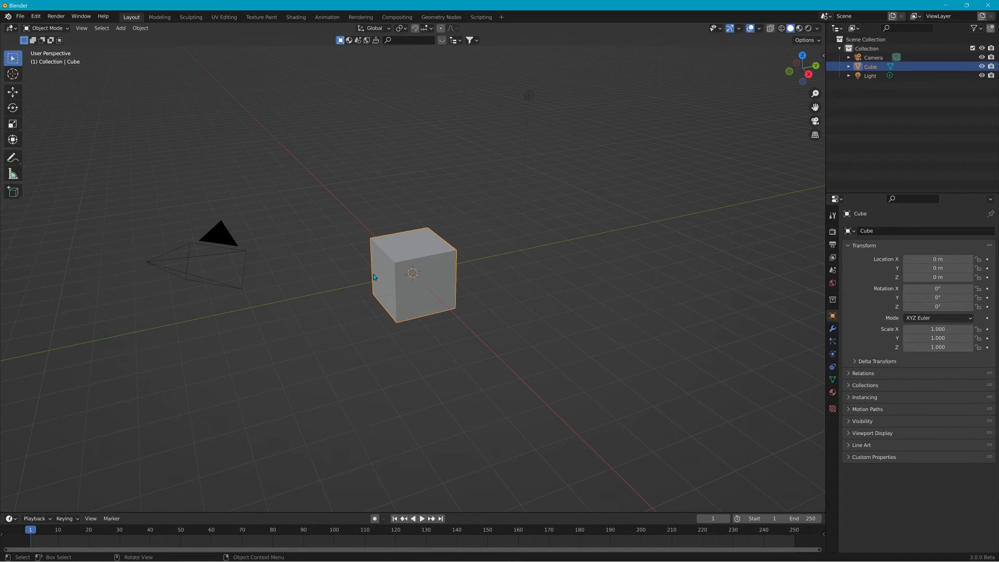
{"action": "key", "text": "Delete"}
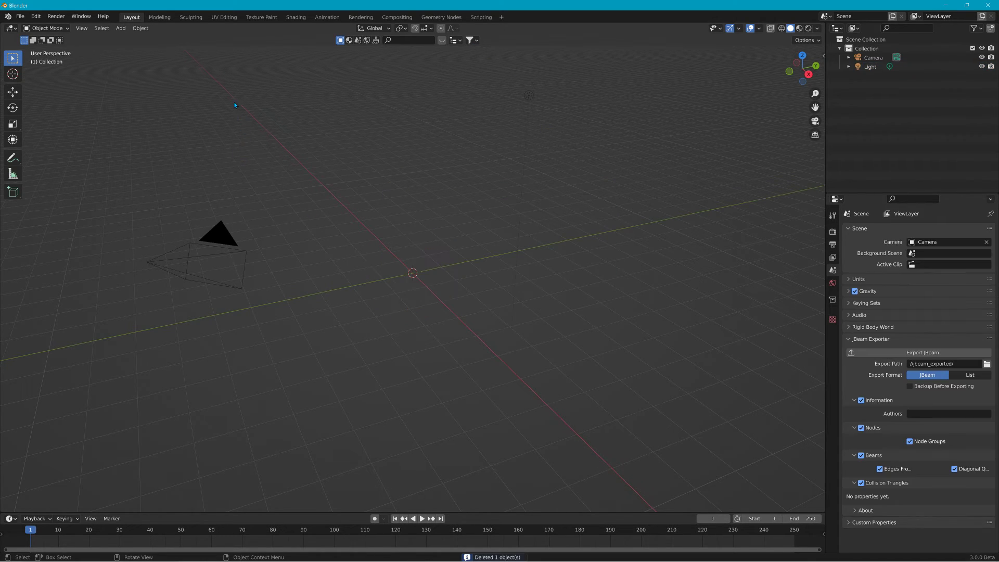
{"action": "left_click", "coordinate": [23, 18]}
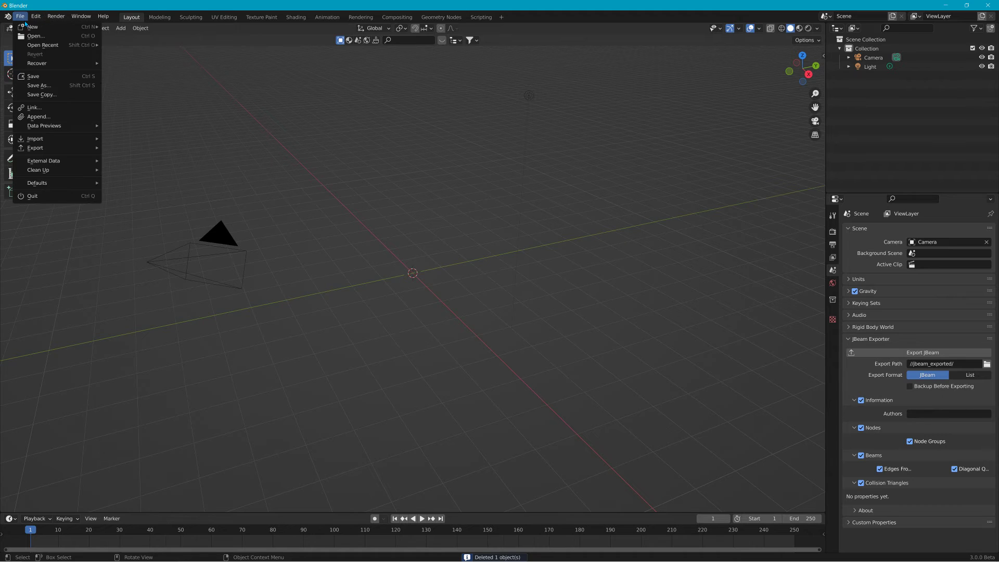
{"action": "mouse_move", "coordinate": [76, 139]}
{"action": "left_click", "coordinate": [142, 140]}
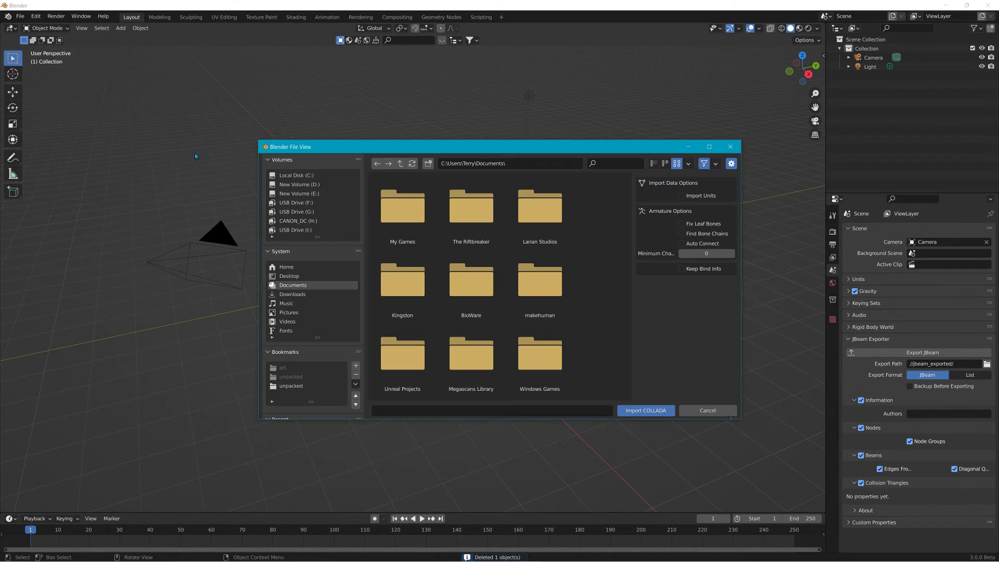
{"action": "left_click", "coordinate": [289, 276]}
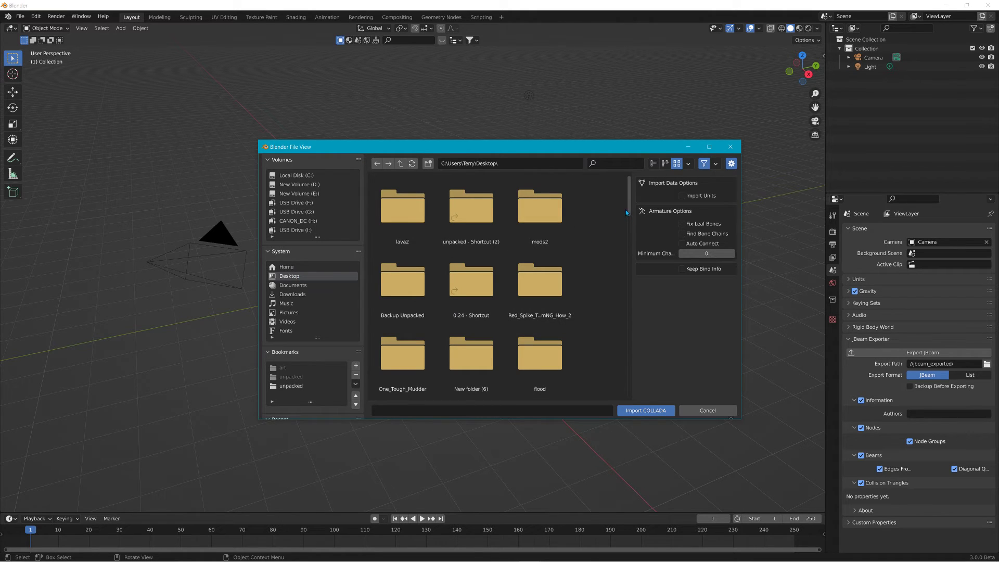
{"action": "left_click_drag", "start_coordinate": [629, 207], "coordinate": [636, 403]}
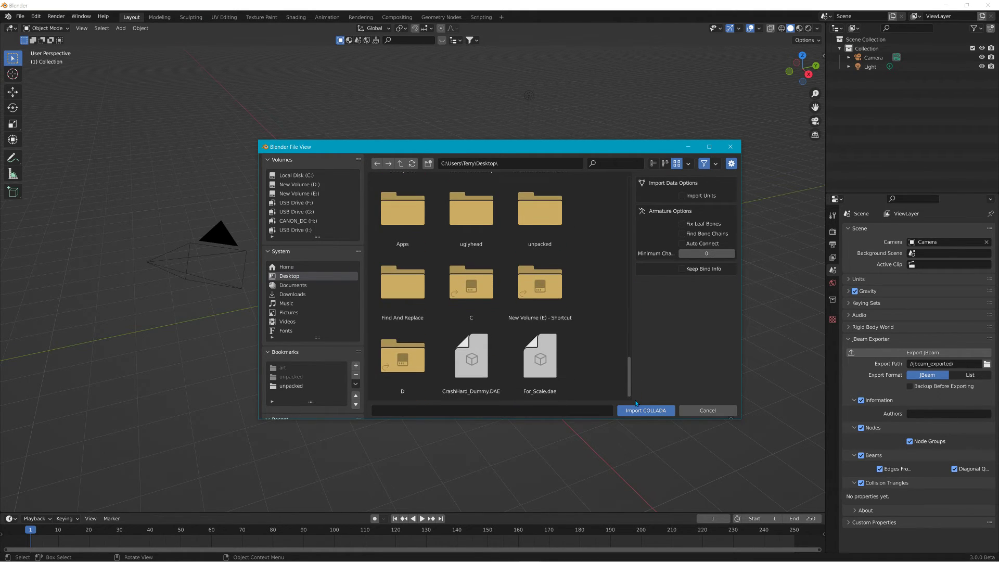
{"action": "left_click", "coordinate": [540, 359]}
{"action": "double_click", "coordinate": [525, 327]}
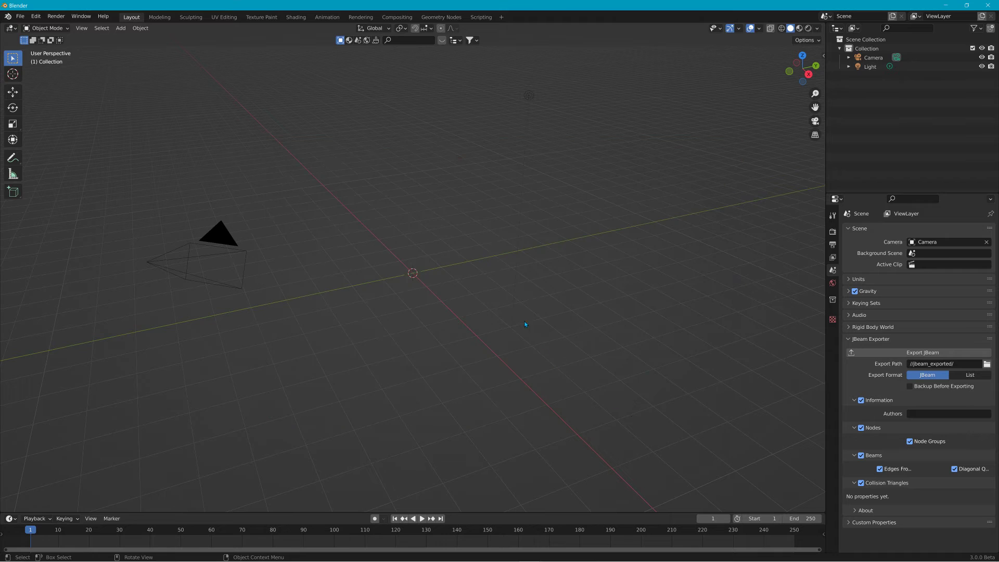
Add a plane mesh at the origin and scale it uniformly to about 113 around the imported vehicle
{"action": "scroll", "coordinate": [487, 198], "scroll_direction": "down", "scroll_amount": 5}
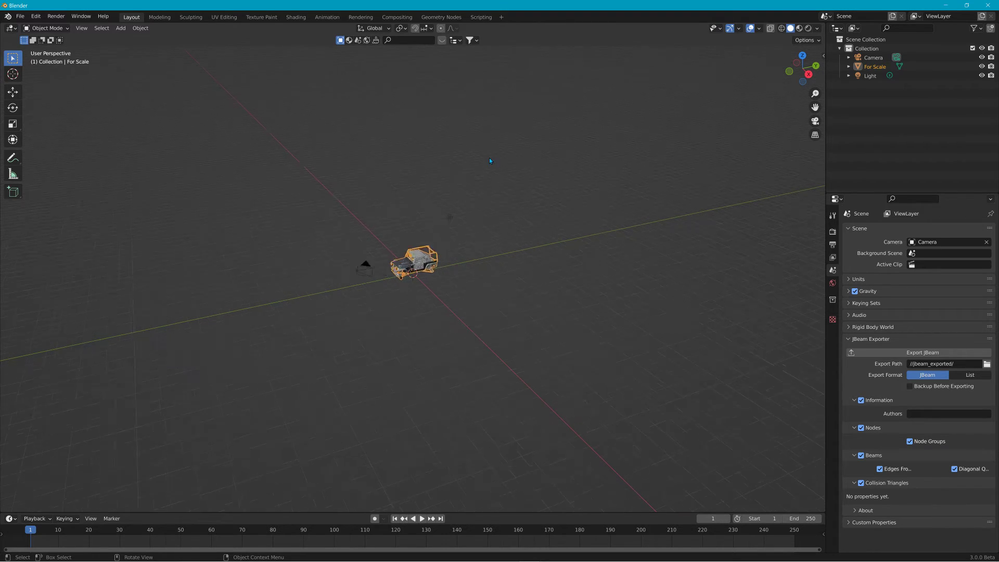
{"action": "scroll", "coordinate": [488, 156], "scroll_direction": "up", "scroll_amount": 5}
{"action": "scroll", "coordinate": [487, 154], "scroll_direction": "down", "scroll_amount": 5}
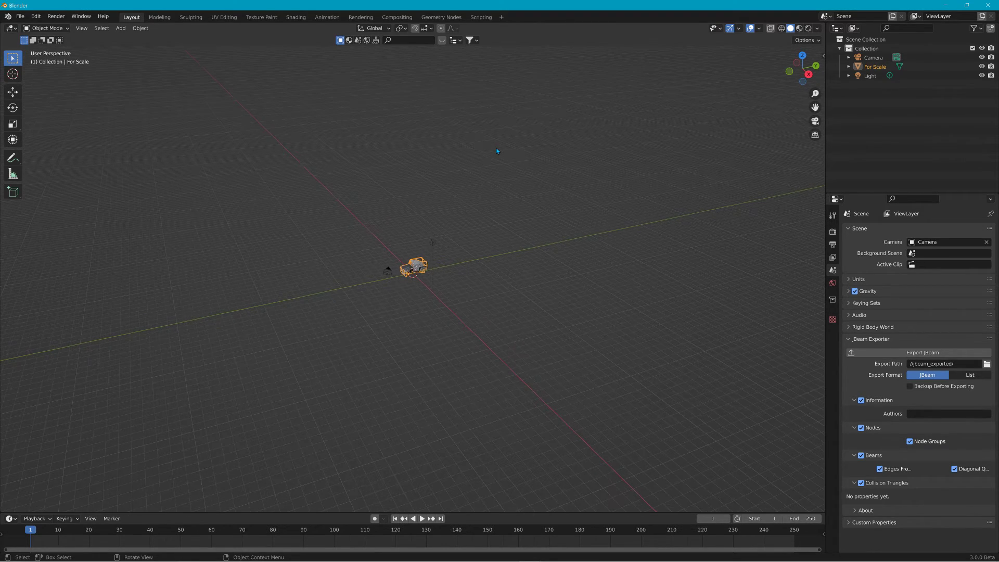
{"action": "left_click", "coordinate": [140, 29]}
{"action": "mouse_move", "coordinate": [142, 39]}
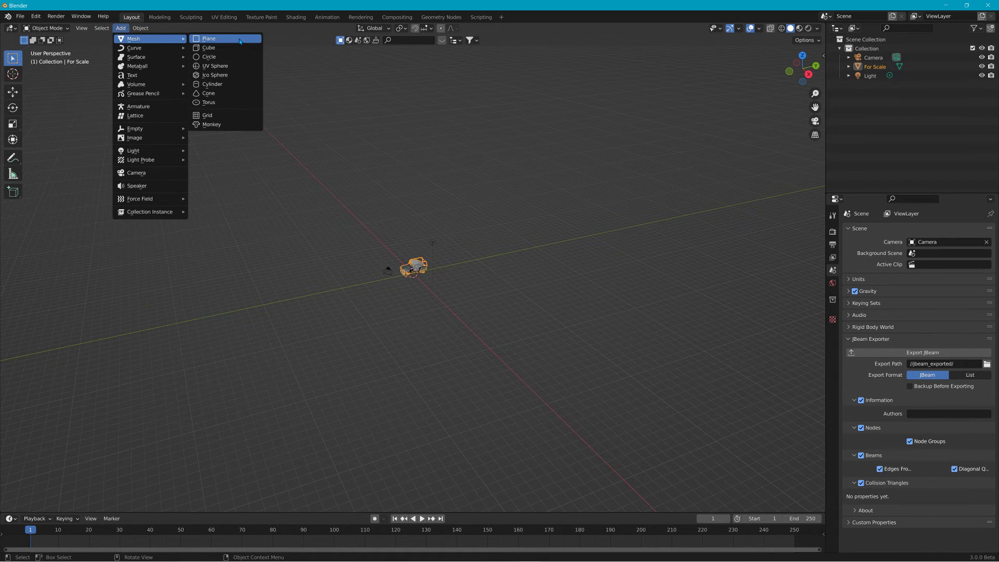
{"action": "left_click", "coordinate": [208, 38]}
{"action": "key", "text": "s"}
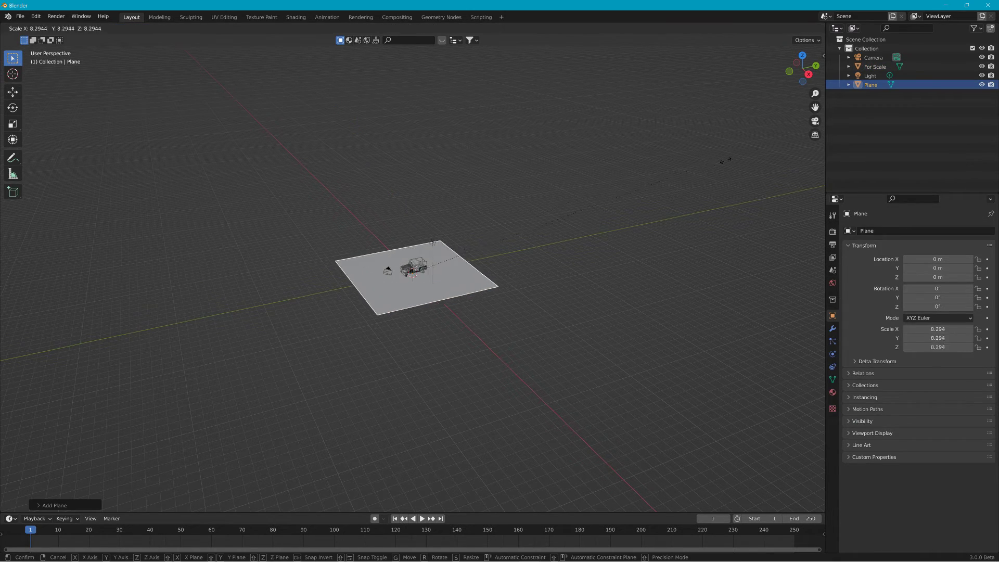
{"action": "left_click", "coordinate": [782, 67]}
{"action": "key", "text": "s"}
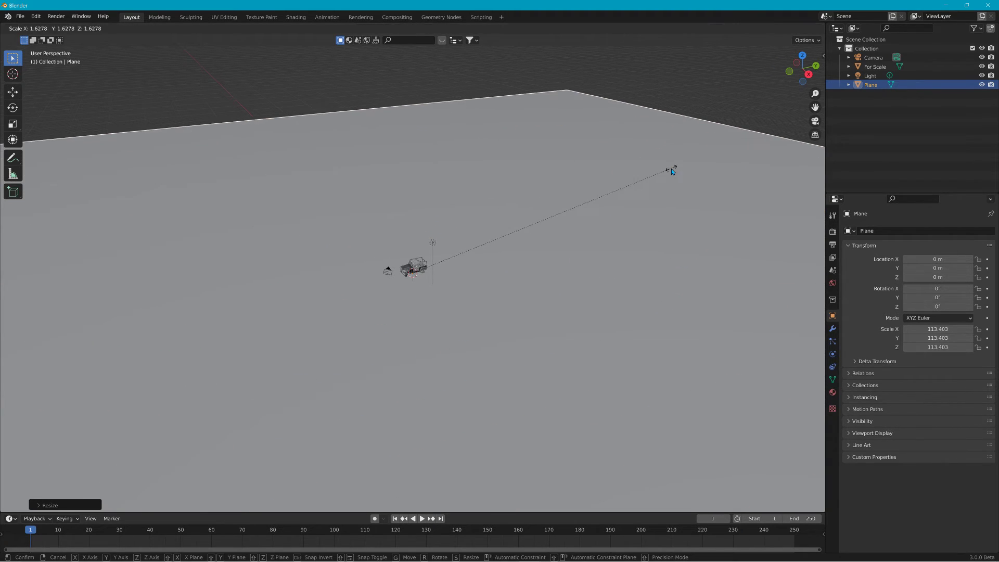
{"action": "left_click", "coordinate": [669, 167]}
Create a new material for the plane and assign an Image Texture to its Base Color
{"action": "middle_click_drag", "start_coordinate": [470, 186], "coordinate": [279, 194]}
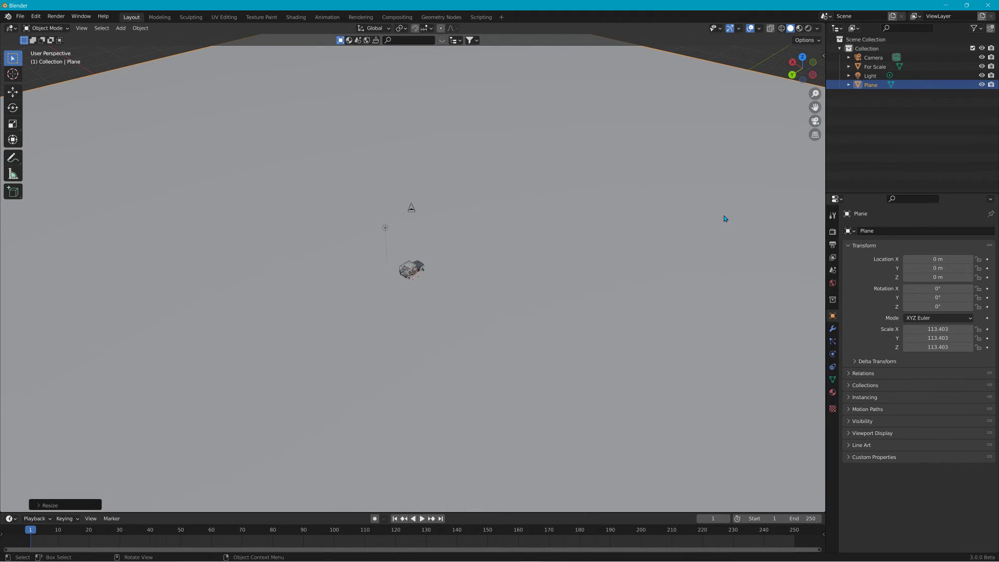
{"action": "left_click", "coordinate": [832, 393]}
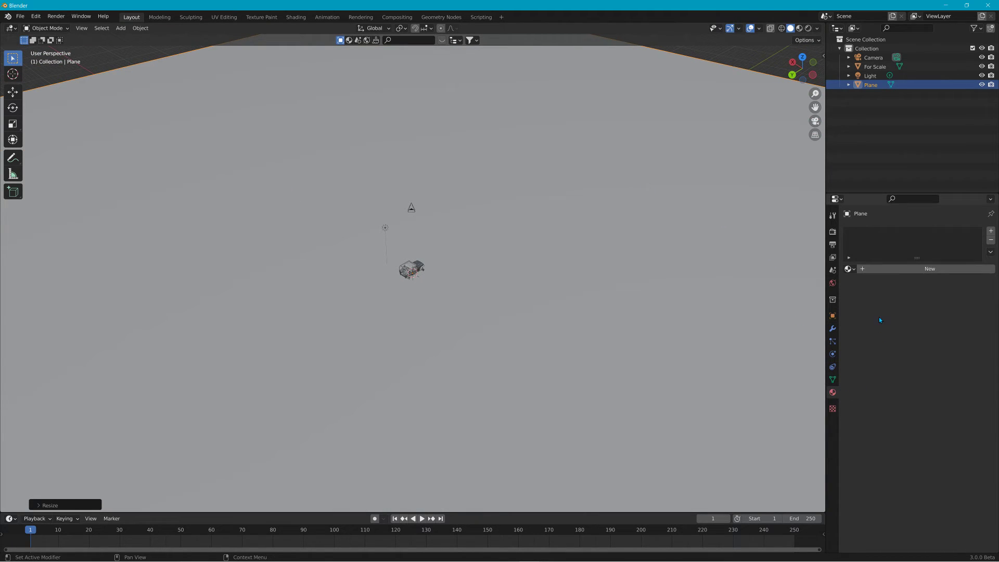
{"action": "left_click", "coordinate": [878, 270]}
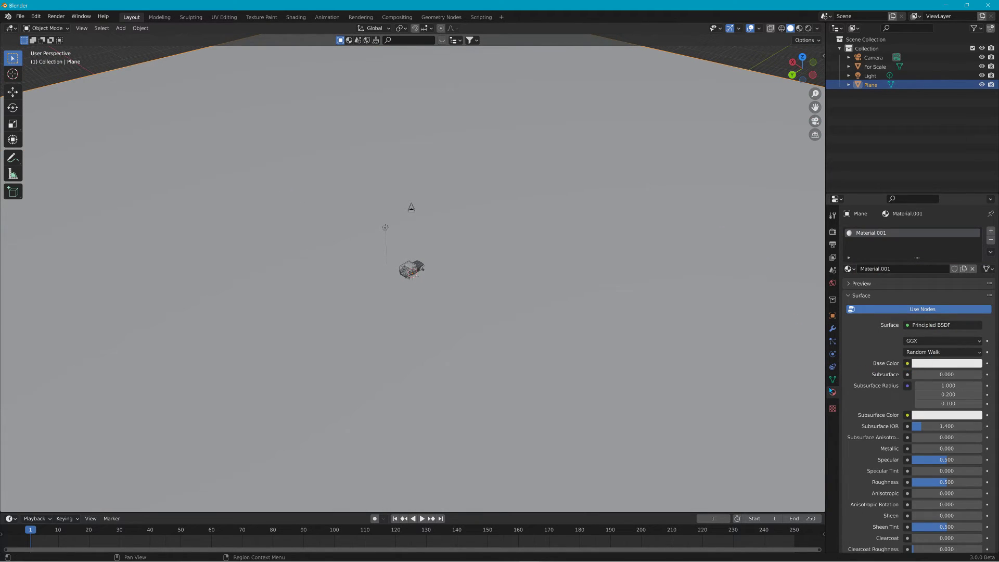
{"action": "left_click", "coordinate": [908, 364]}
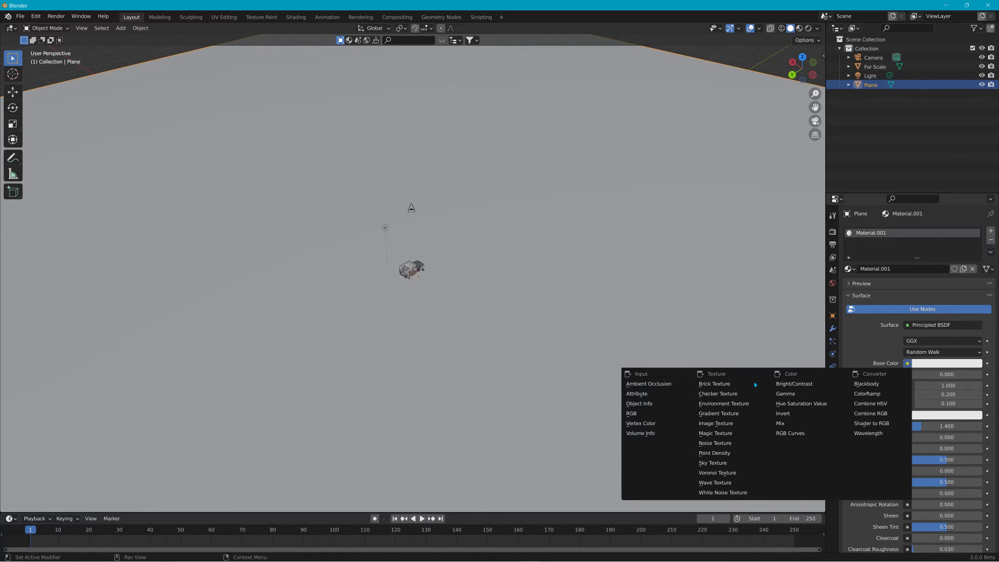
{"action": "left_click", "coordinate": [723, 424]}
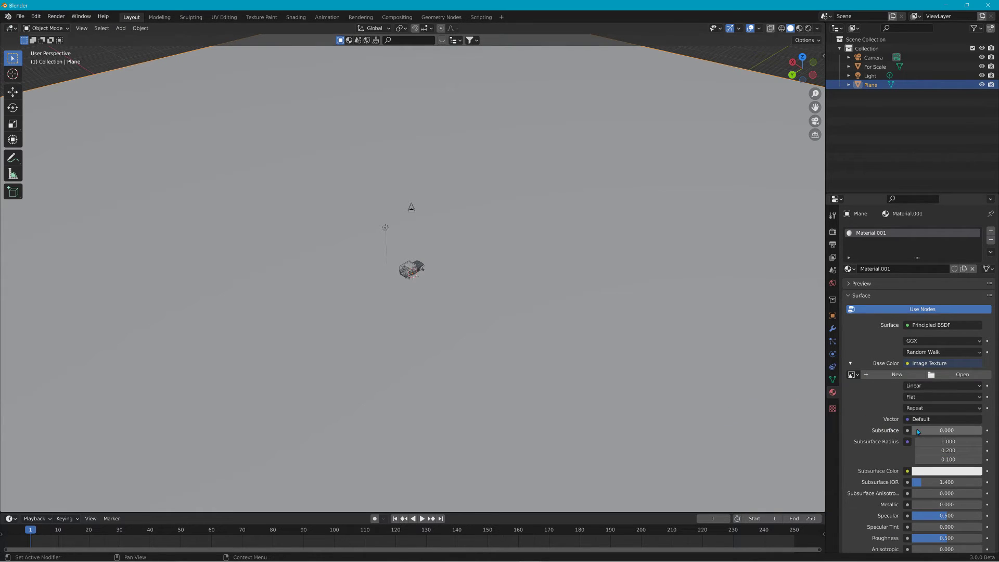
Browse for the Base Color image in the art folder of the outrun level under BeamNG.drive 0.24
{"action": "left_click", "coordinate": [966, 373]}
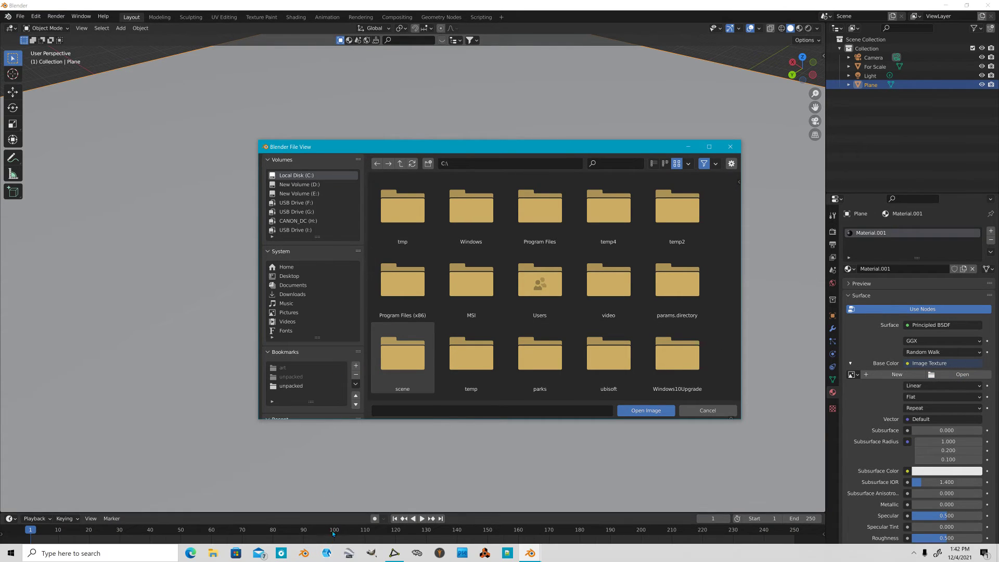
{"action": "mouse_move", "coordinate": [208, 553]}
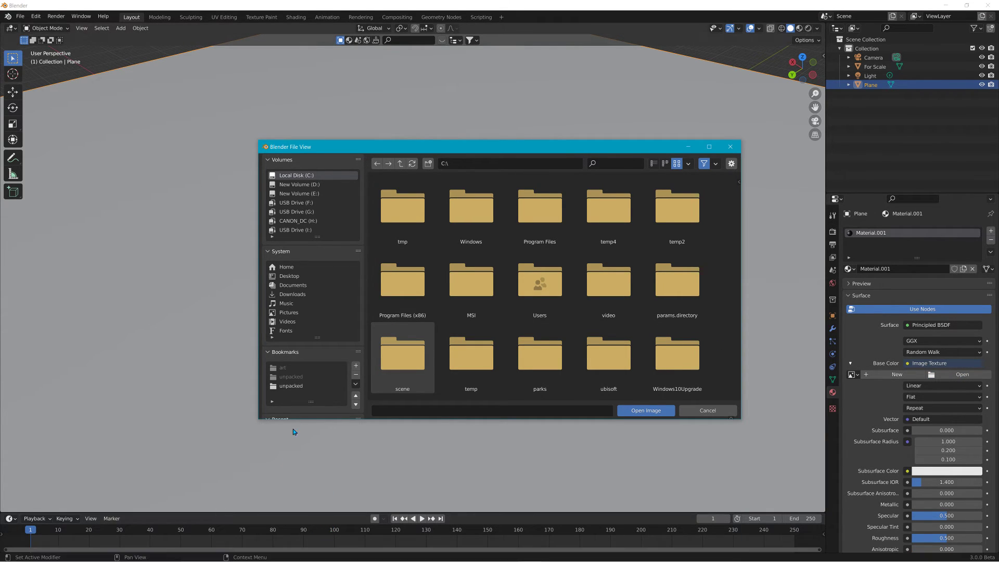
{"action": "left_click", "coordinate": [302, 387]}
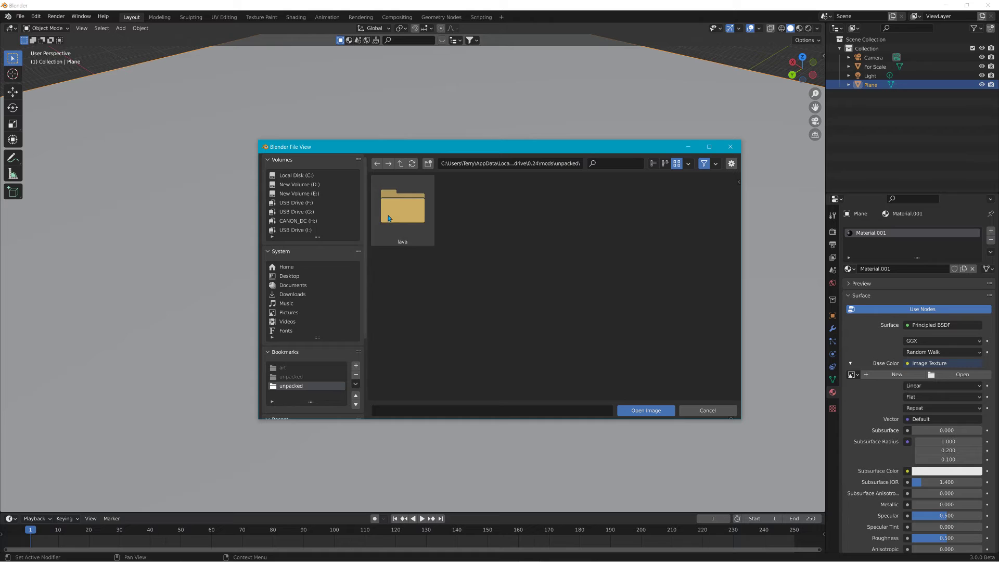
{"action": "left_click", "coordinate": [402, 164]}
{"action": "left_click", "coordinate": [402, 163]}
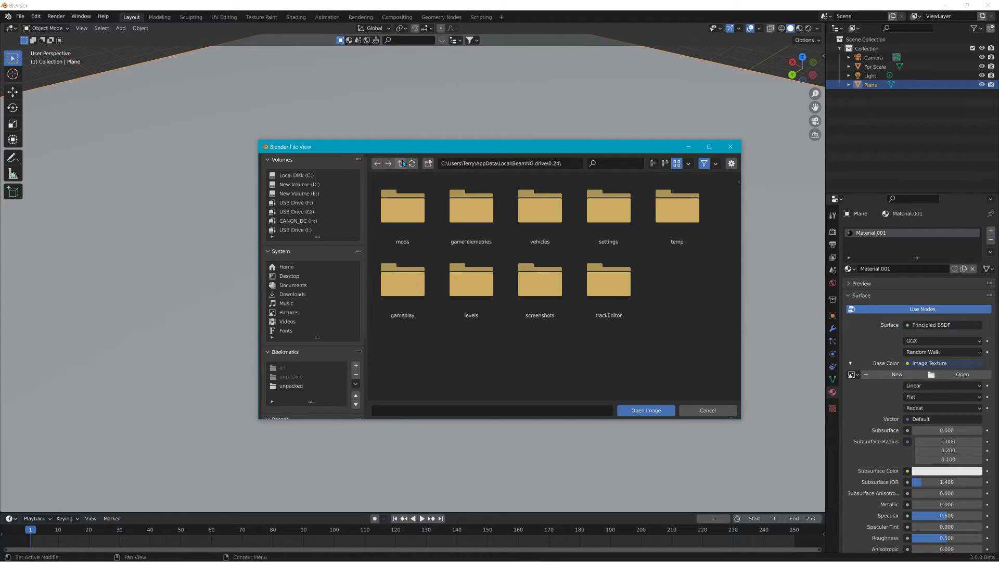
{"action": "double_click", "coordinate": [471, 281]}
{"action": "double_click", "coordinate": [409, 223]}
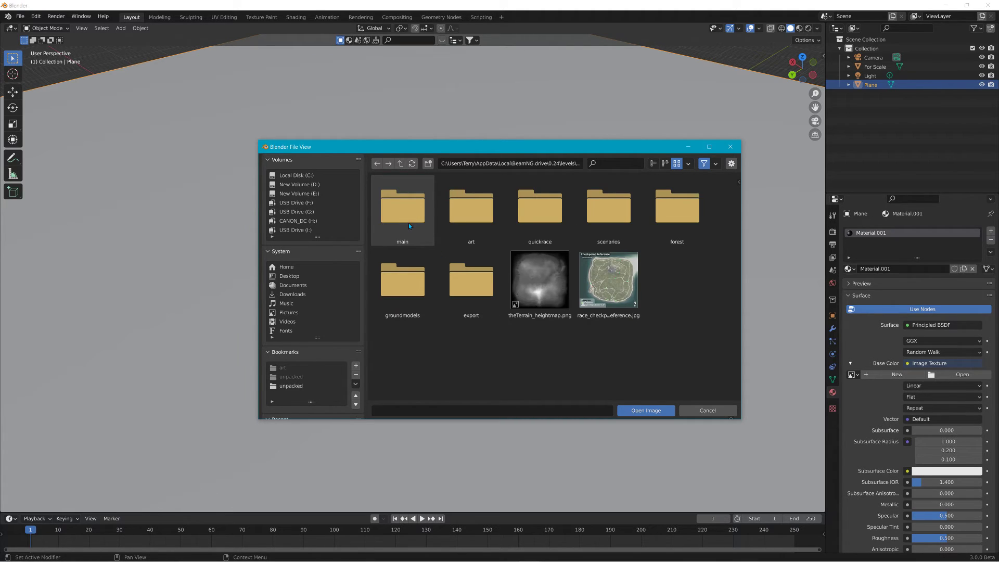
{"action": "double_click", "coordinate": [461, 230]}
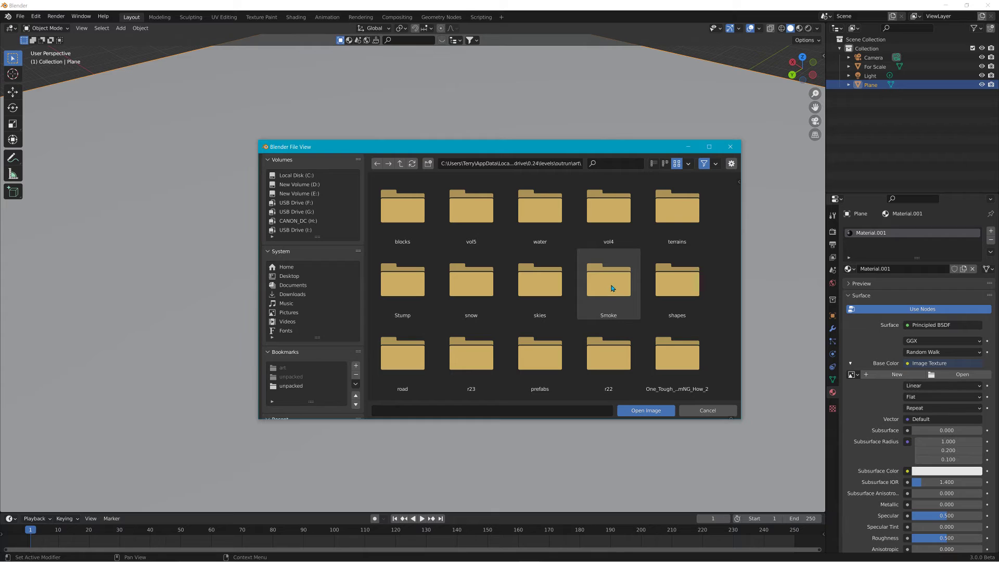
Load flood.dds from the art folder's flood subfolder as the Base Color image
{"action": "scroll", "coordinate": [548, 285], "scroll_direction": "down", "scroll_amount": 1}
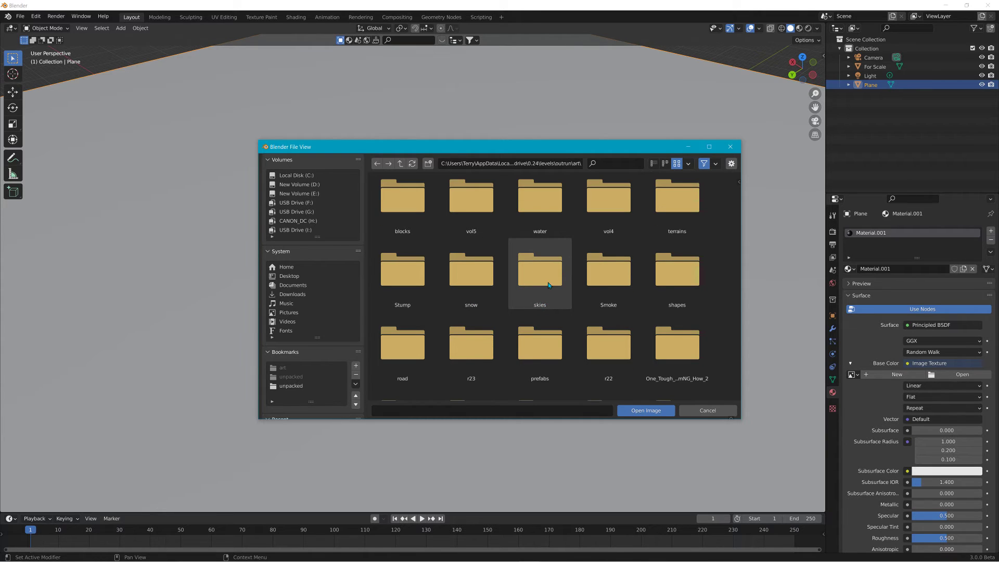
{"action": "scroll", "coordinate": [550, 283], "scroll_direction": "down", "scroll_amount": 3}
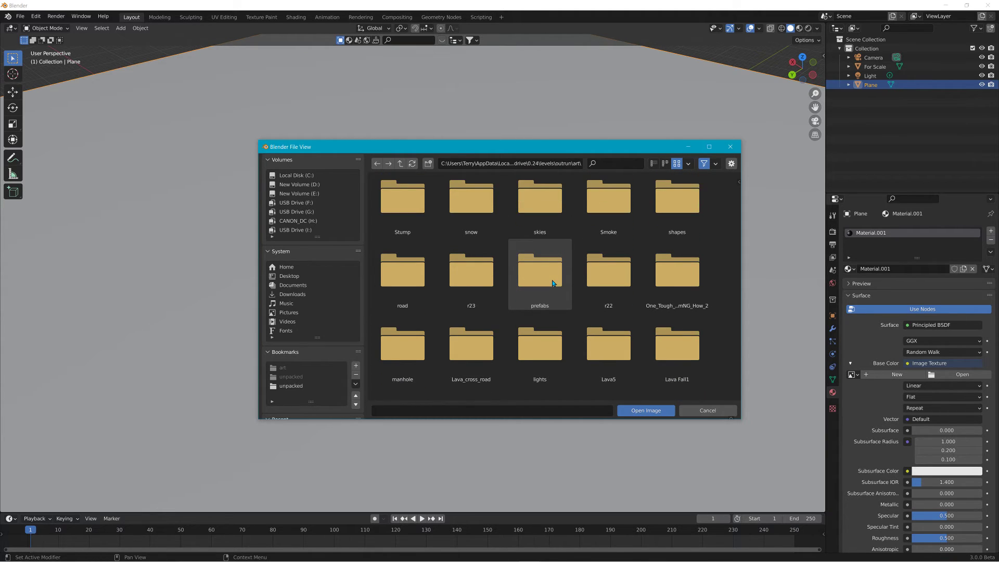
{"action": "scroll", "coordinate": [553, 283], "scroll_direction": "down", "scroll_amount": 4}
{"action": "left_click", "coordinate": [528, 324]}
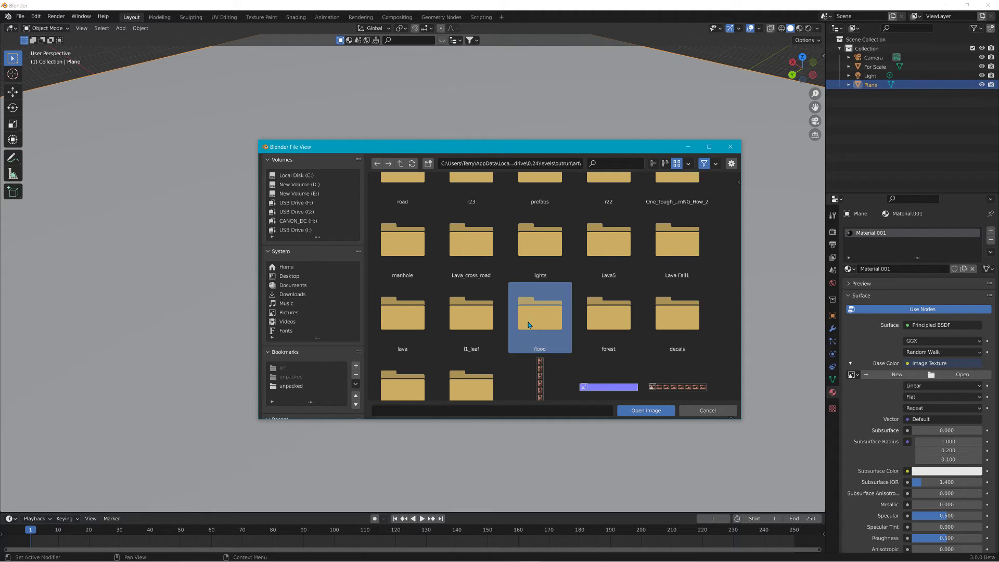
{"action": "left_click", "coordinate": [528, 323]}
{"action": "left_click", "coordinate": [624, 202]}
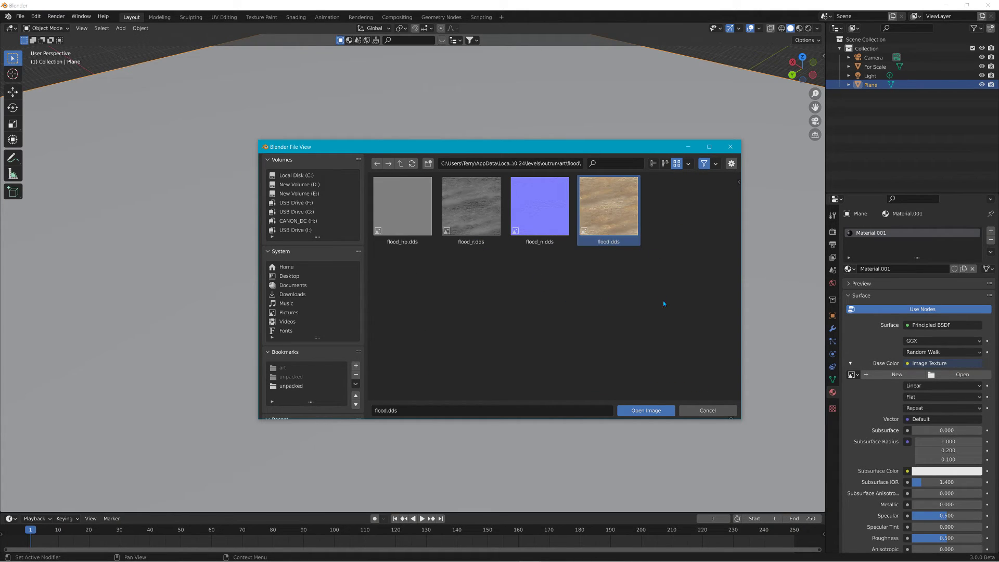
{"action": "left_click", "coordinate": [646, 410]}
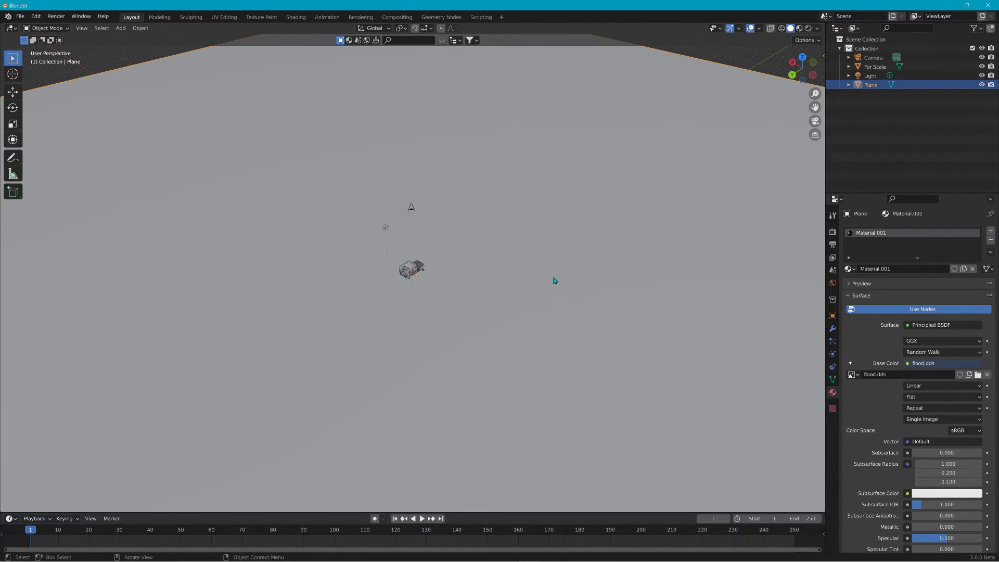
Show the viewport in Material Preview shading and inspect the flood texture's scale against the vehicle
{"action": "left_click", "coordinate": [798, 28]}
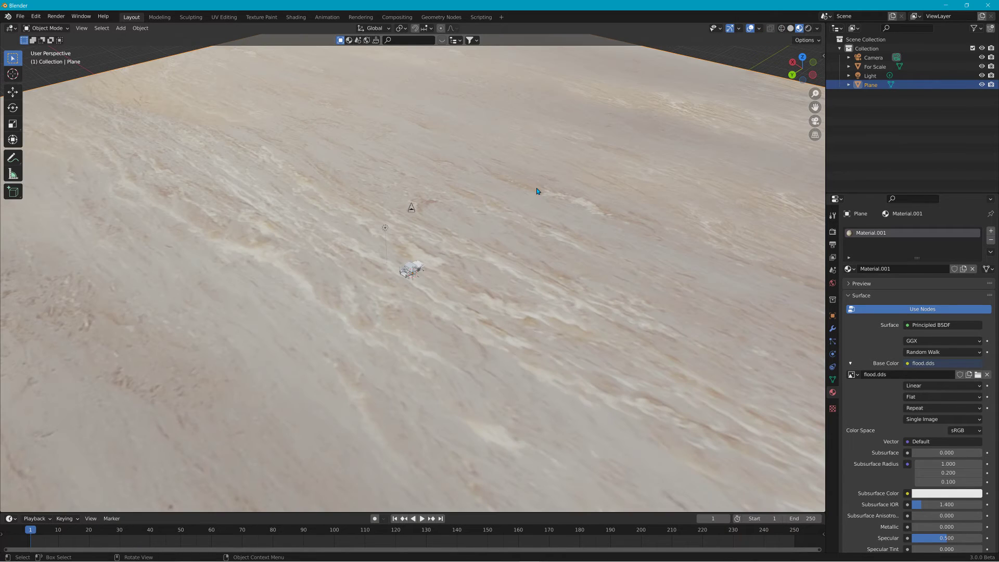
{"action": "scroll", "coordinate": [538, 191], "scroll_direction": "down", "scroll_amount": 4}
{"action": "middle_click_drag", "start_coordinate": [537, 191], "coordinate": [517, 161]}
{"action": "scroll", "coordinate": [466, 204], "scroll_direction": "up", "scroll_amount": 15}
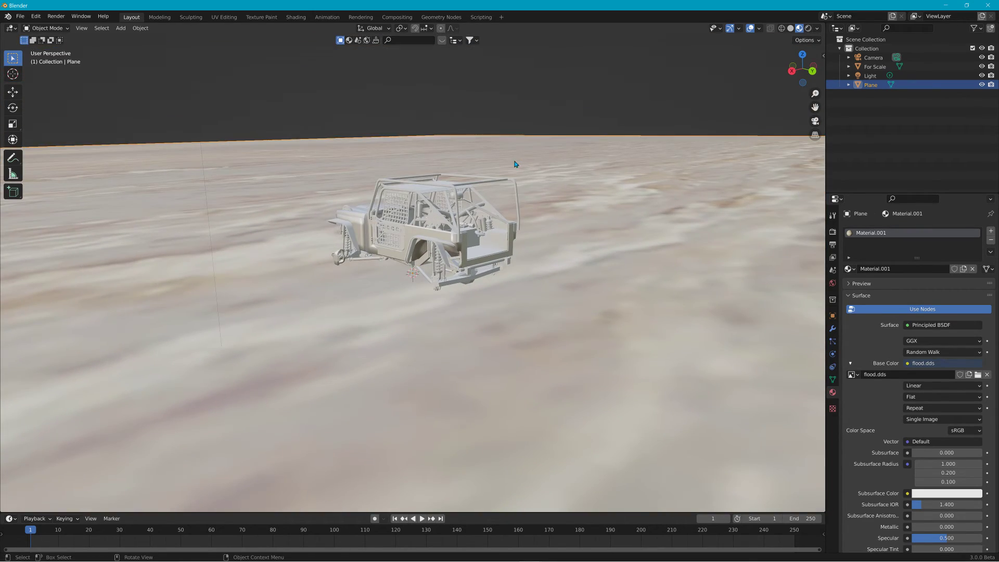
{"action": "scroll", "coordinate": [513, 170], "scroll_direction": "down", "scroll_amount": 10}
{"action": "middle_click_drag", "start_coordinate": [538, 194], "coordinate": [480, 224]}
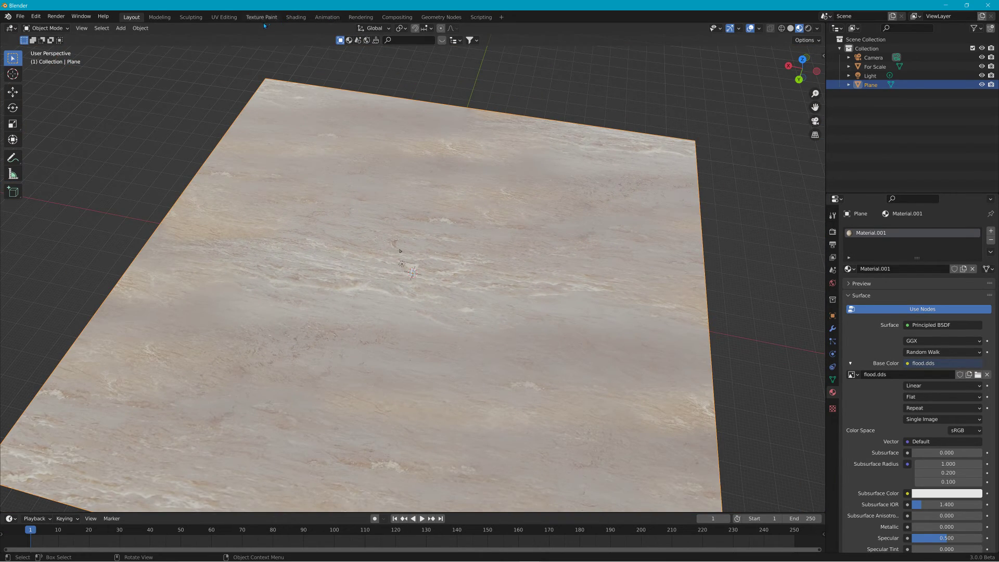
Switch to the UV Editing workspace, use face selection, and select the plane's entire UV square
{"action": "left_click", "coordinate": [227, 17]}
{"action": "scroll", "coordinate": [517, 199], "scroll_direction": "down", "scroll_amount": 5}
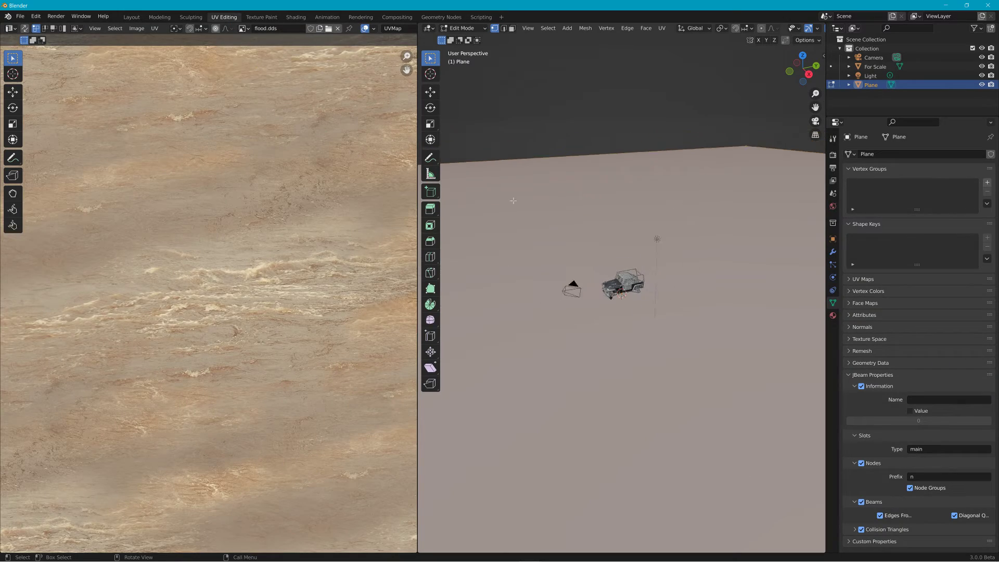
{"action": "scroll", "coordinate": [516, 199], "scroll_direction": "down", "scroll_amount": 3}
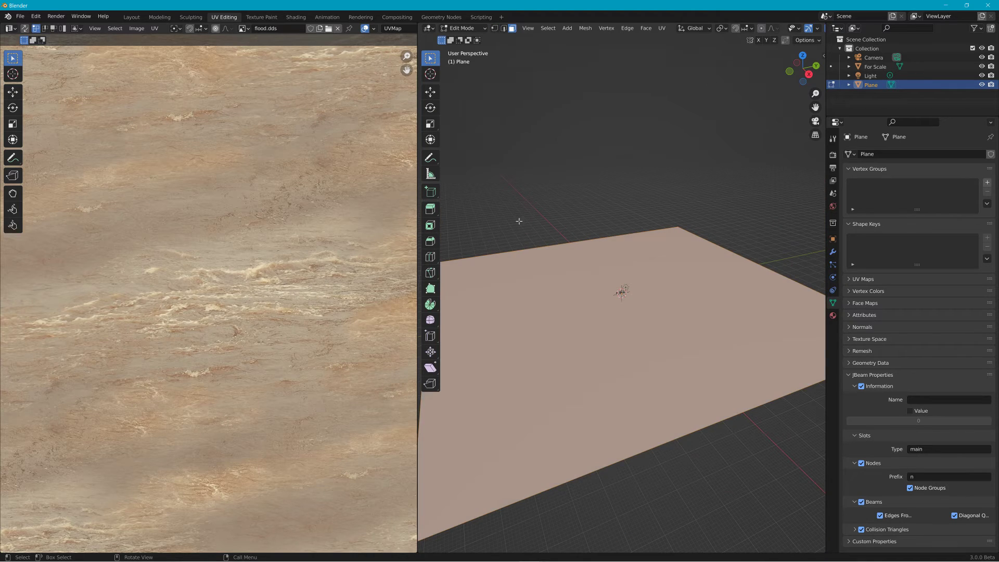
{"action": "left_click", "coordinate": [528, 277]}
{"action": "scroll", "coordinate": [312, 277], "scroll_direction": "down", "scroll_amount": 5}
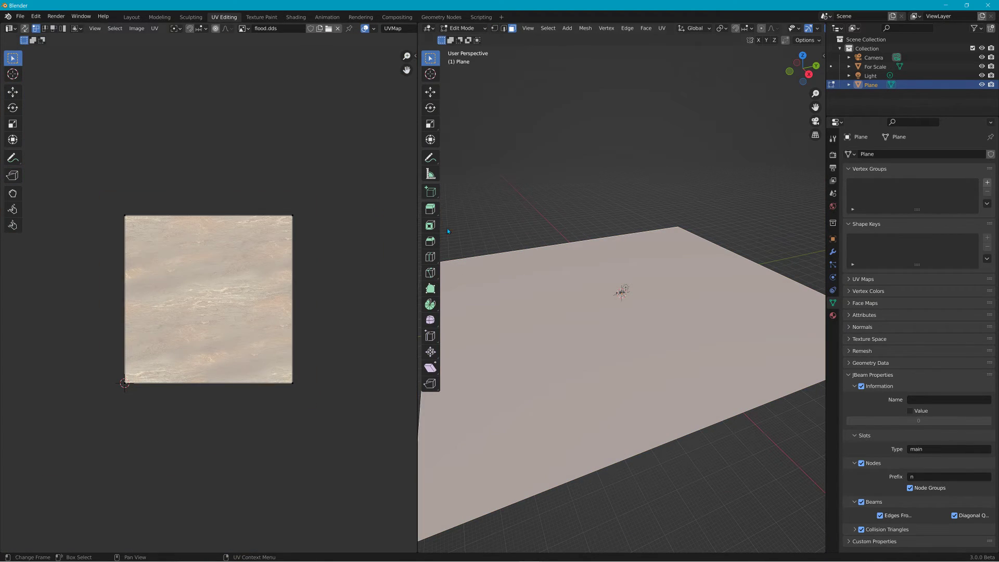
{"action": "left_click_drag", "start_coordinate": [97, 181], "coordinate": [338, 441]}
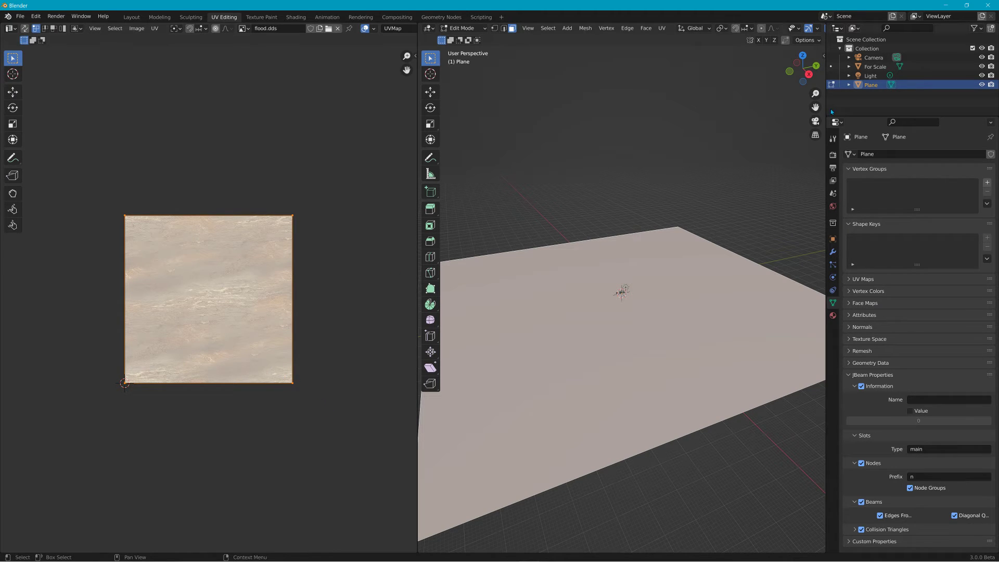
Widen the 3D viewport, show it in Material Preview shading, and scale up the plane's UVs so the flood texture tiles several times
{"action": "left_click_drag", "start_coordinate": [825, 40], "coordinate": [887, 40]}
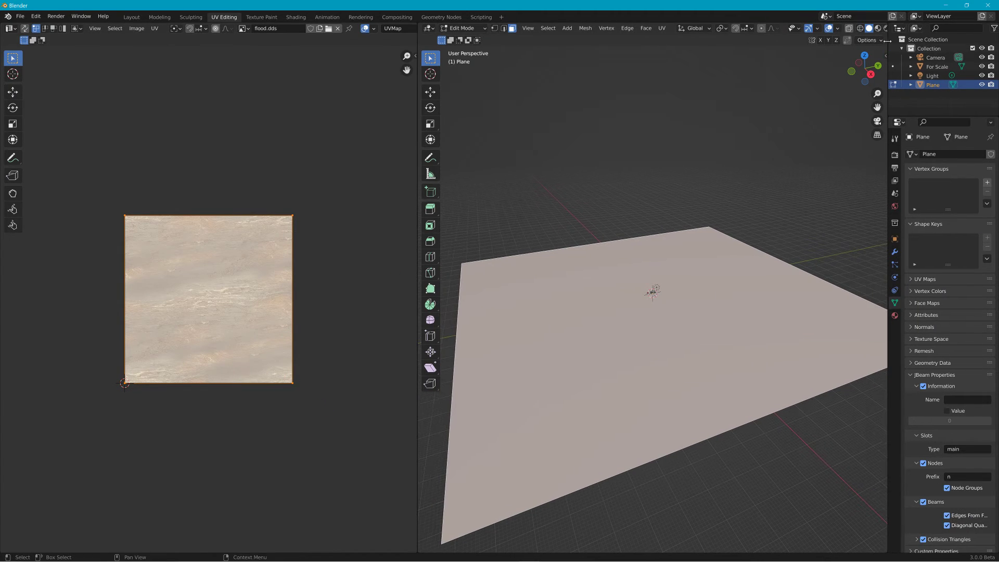
{"action": "left_click", "coordinate": [878, 28]}
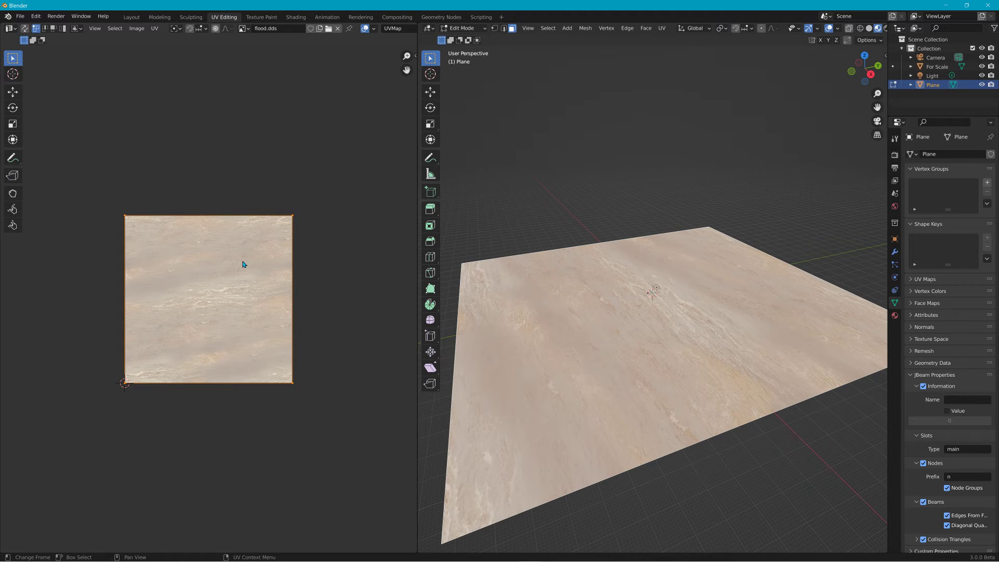
{"action": "key", "text": "s"}
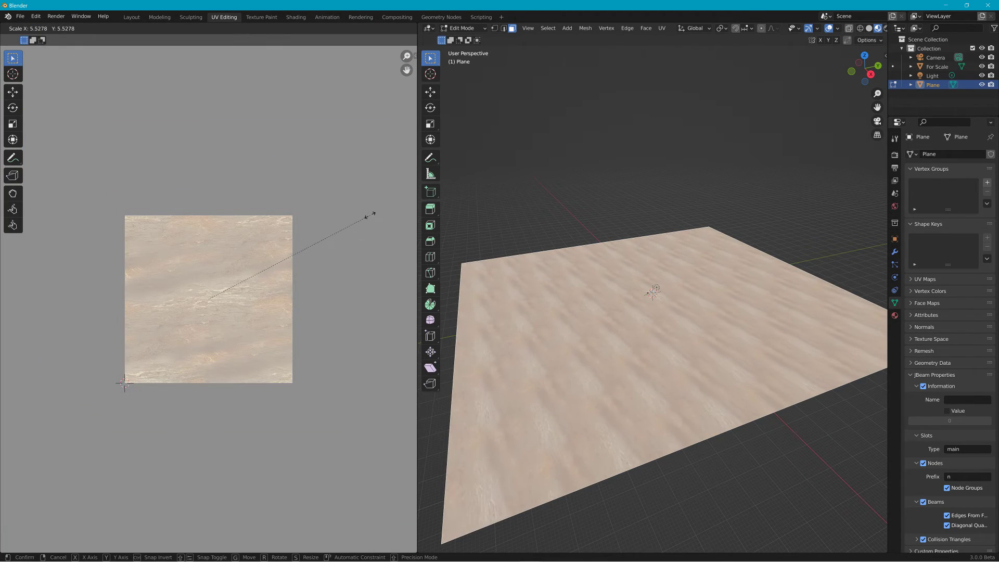
{"action": "left_click", "coordinate": [353, 229]}
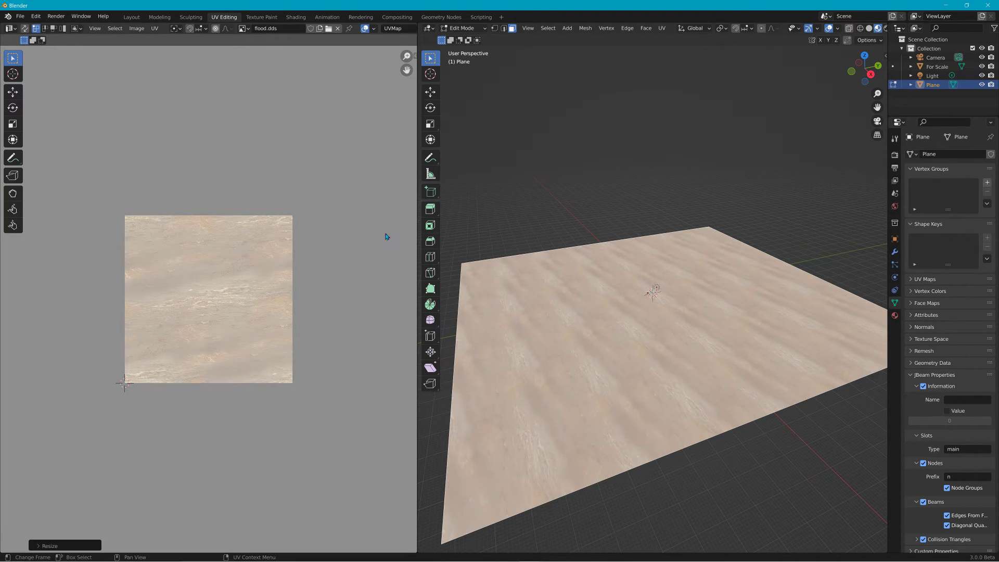
Examine the tiled flood texture's scale against the reference vehicle, close up and across the whole plane
{"action": "scroll", "coordinate": [676, 278], "scroll_direction": "up", "scroll_amount": 2}
{"action": "scroll", "coordinate": [676, 278], "scroll_direction": "up", "scroll_amount": 12}
{"action": "middle_click_drag", "start_coordinate": [676, 278], "coordinate": [577, 297]}
{"action": "scroll", "coordinate": [613, 256], "scroll_direction": "down", "scroll_amount": 6}
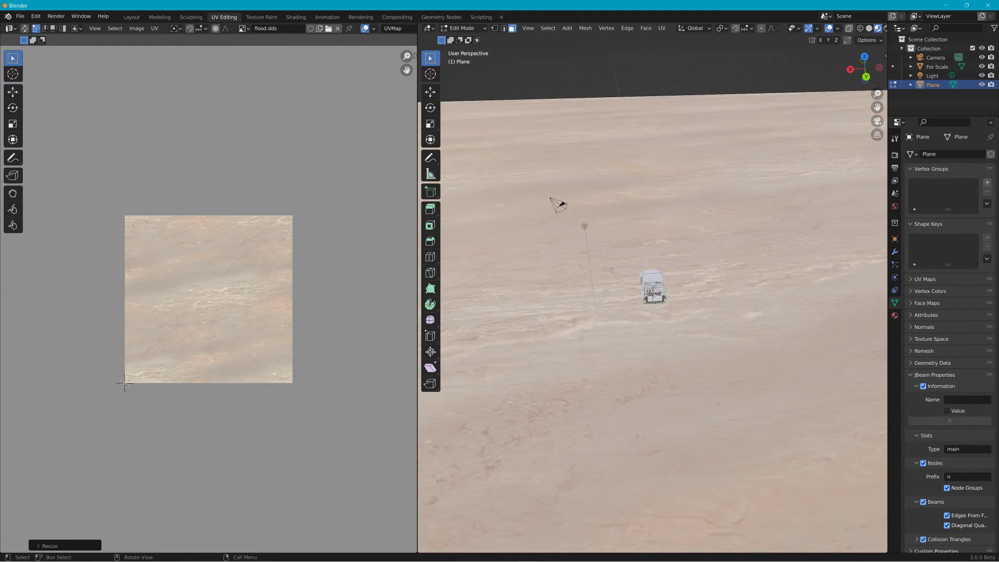
{"action": "scroll", "coordinate": [628, 271], "scroll_direction": "down", "scroll_amount": 4}
{"action": "scroll", "coordinate": [628, 271], "scroll_direction": "up", "scroll_amount": 3}
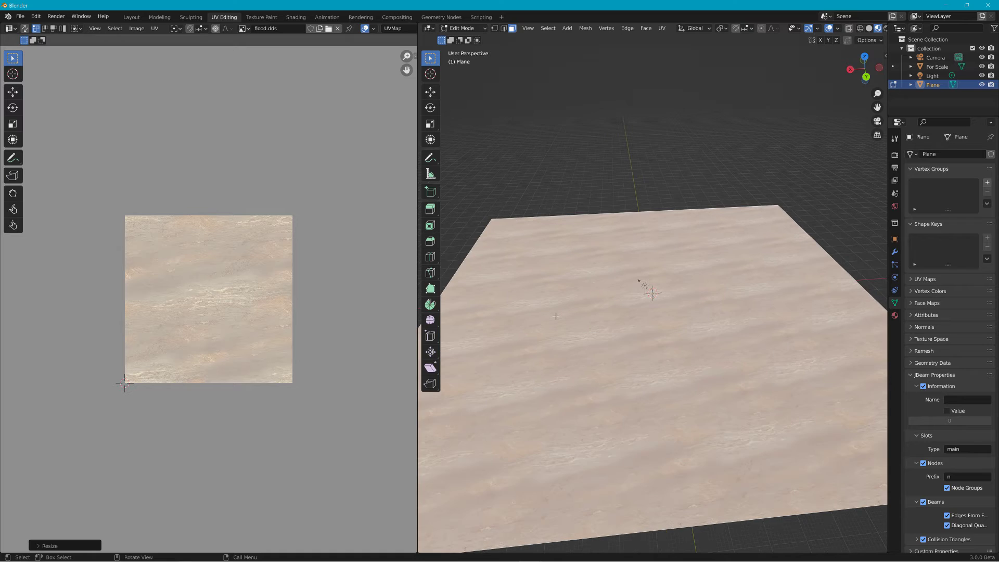
{"action": "scroll", "coordinate": [618, 262], "scroll_direction": "up", "scroll_amount": 1}
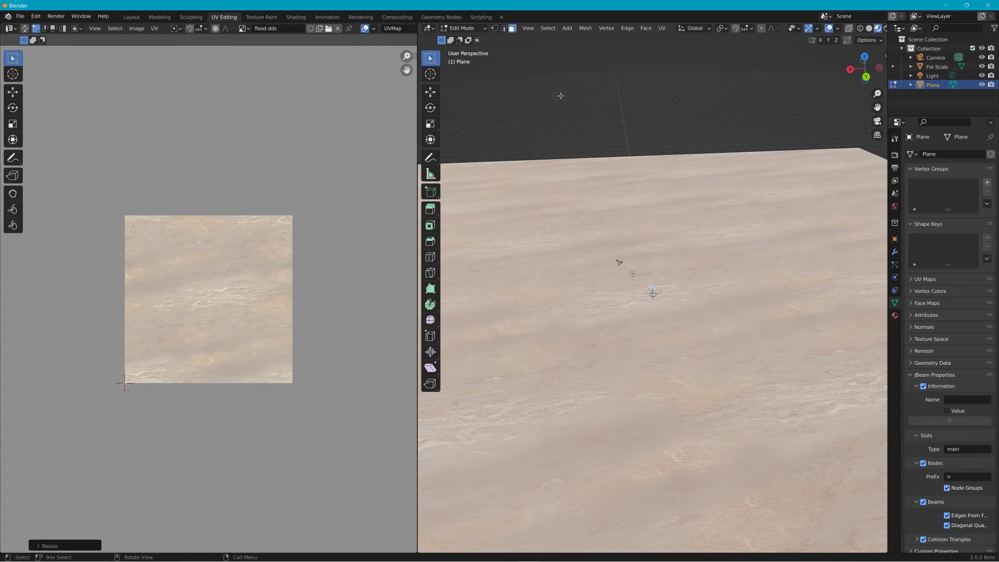
Switch to the Layout workspace and lower the plane along the global Z axis to below the reference vehicle
{"action": "left_click", "coordinate": [132, 17]}
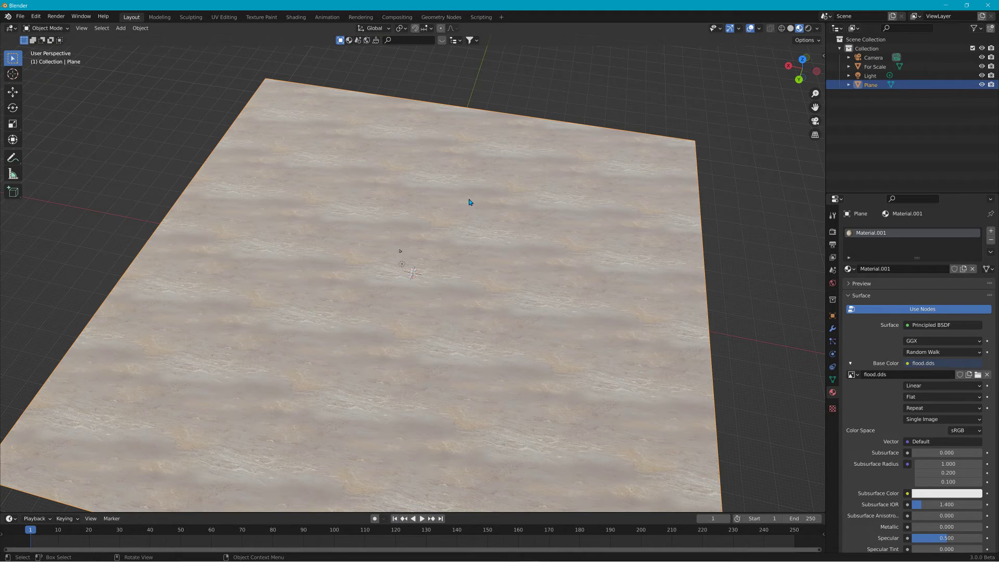
{"action": "scroll", "coordinate": [469, 203], "scroll_direction": "down", "scroll_amount": 5}
{"action": "middle_click_drag", "start_coordinate": [489, 179], "coordinate": [398, 260]}
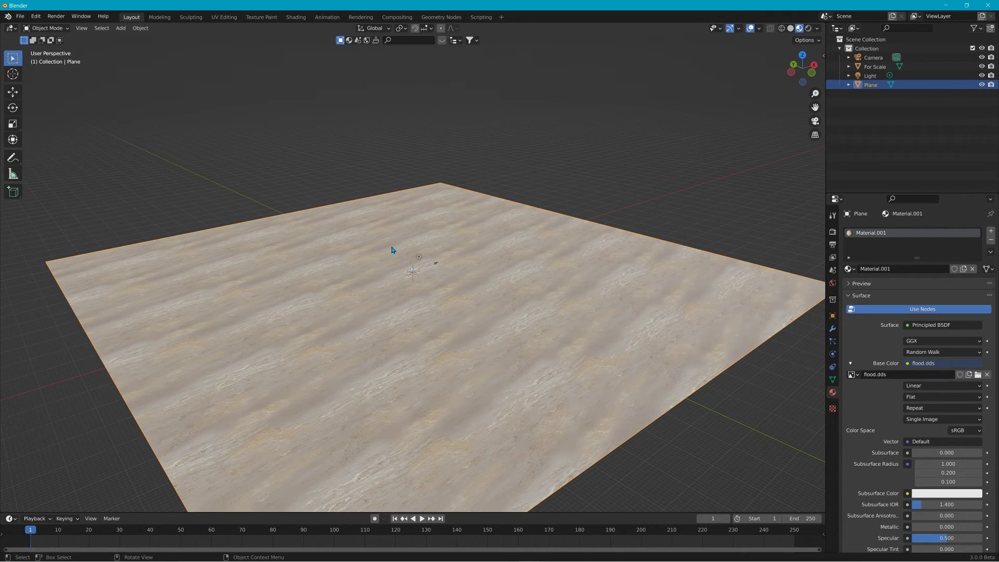
{"action": "key", "text": "g"}
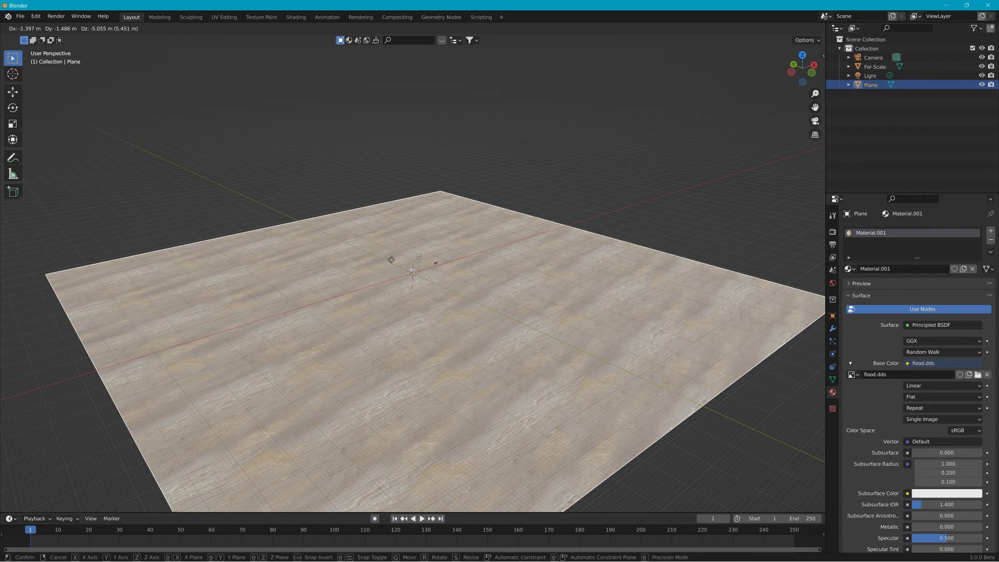
{"action": "key", "text": "z"}
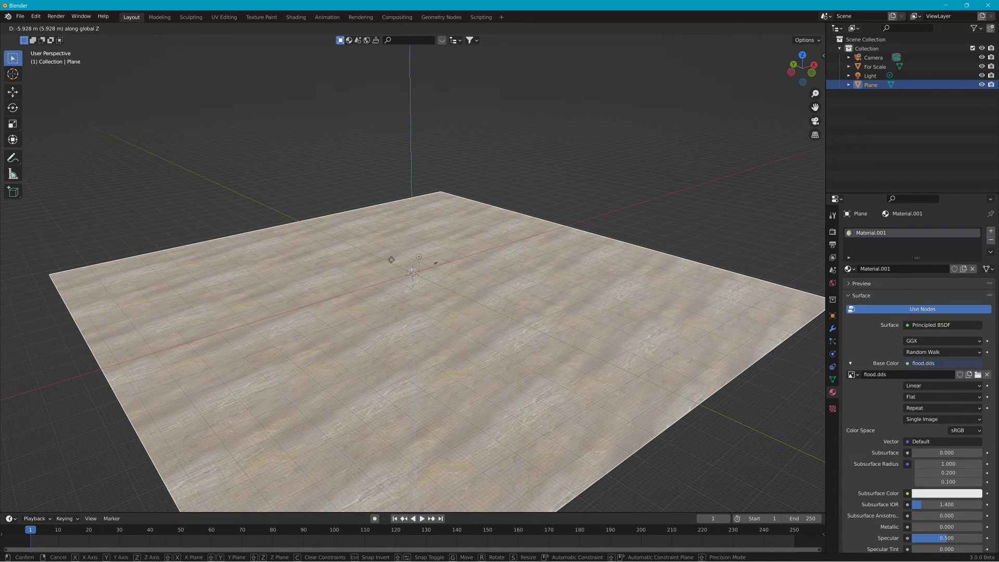
{"action": "left_click", "coordinate": [421, 289]}
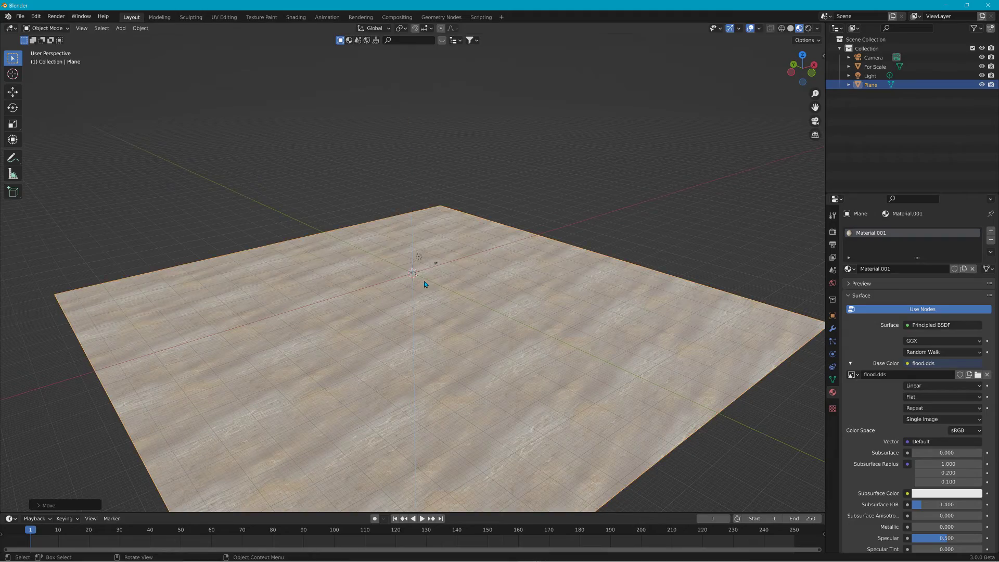
{"action": "middle_click_drag", "start_coordinate": [421, 289], "coordinate": [486, 269]}
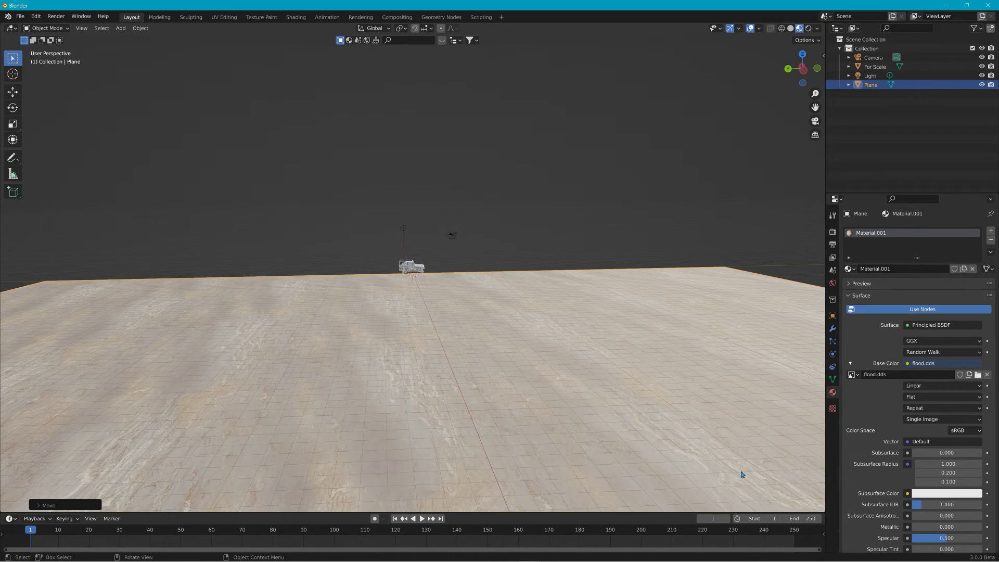
Set the animation's end frame to 2000 and turn on auto keying
{"action": "left_click", "coordinate": [809, 518]}
{"action": "key", "text": "Return"}
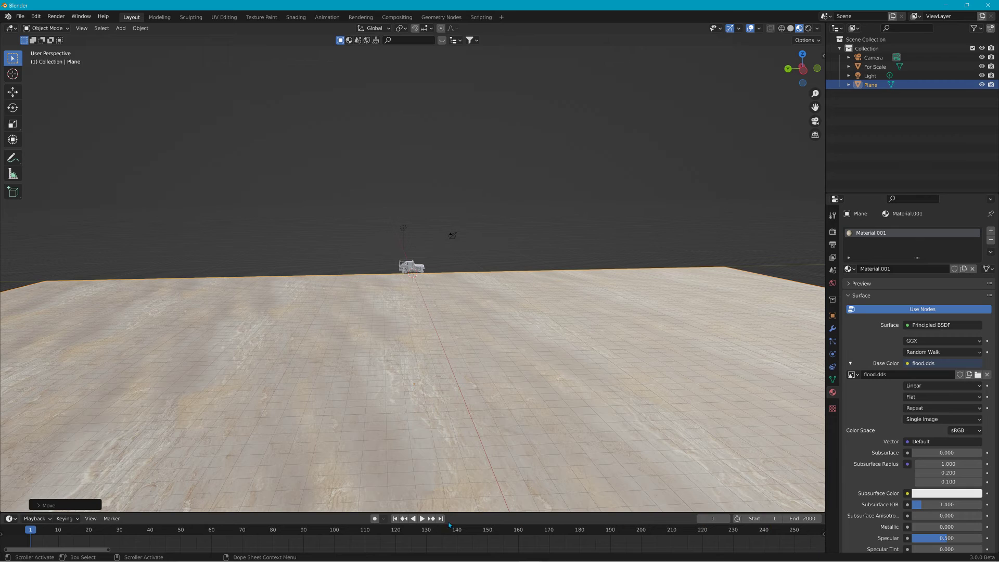
{"action": "left_click", "coordinate": [375, 519]}
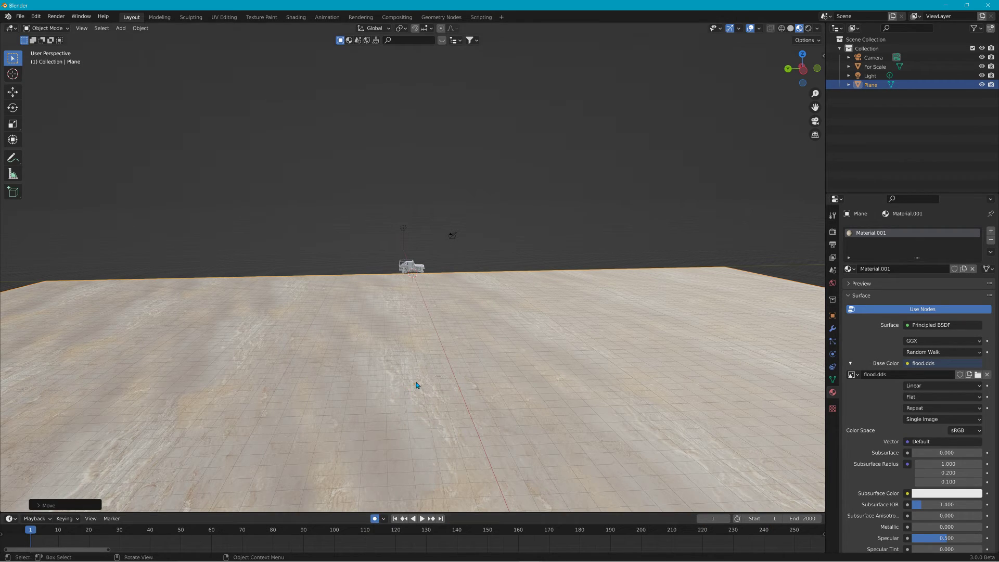
Nudge the plane slightly upward along the global Z axis at frame 1 to record its starting keyframe
{"action": "key", "text": "g"}
{"action": "key", "text": "z"}
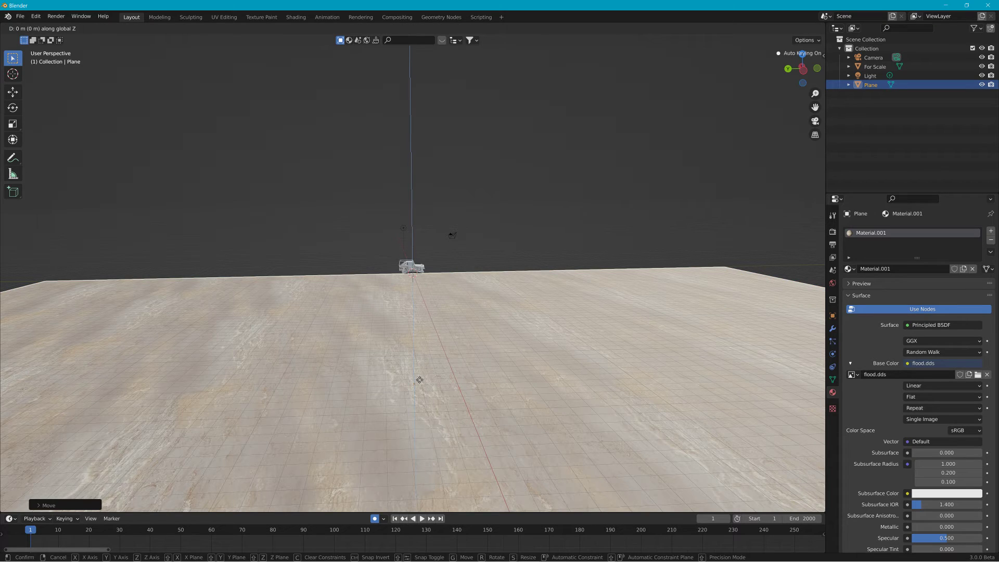
{"action": "left_click", "coordinate": [421, 376]}
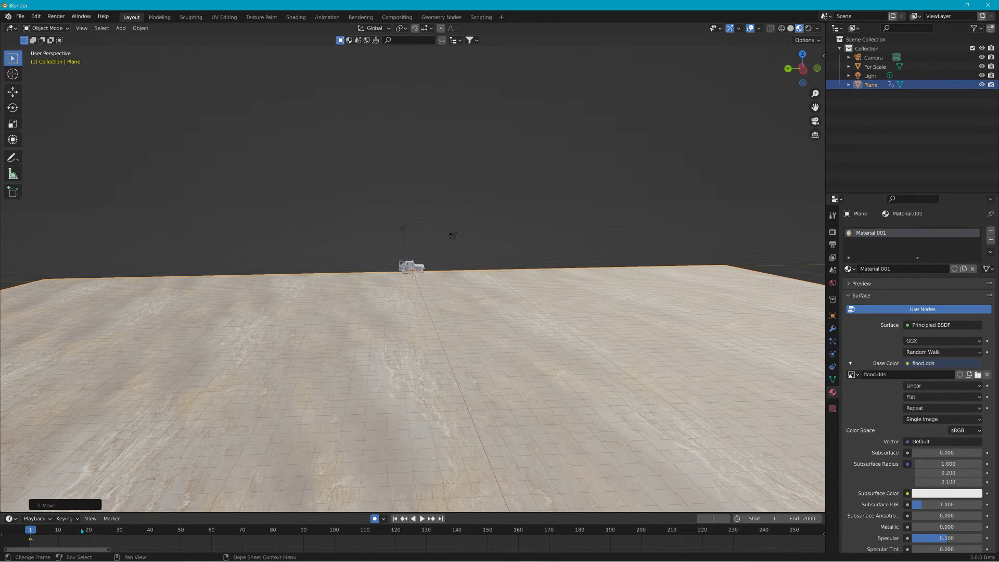
Go to frame 2000 and raise the plane along the global Z axis above the vehicle to record the final flood-level keyframe
{"action": "left_click_drag", "start_coordinate": [59, 552], "coordinate": [760, 552]}
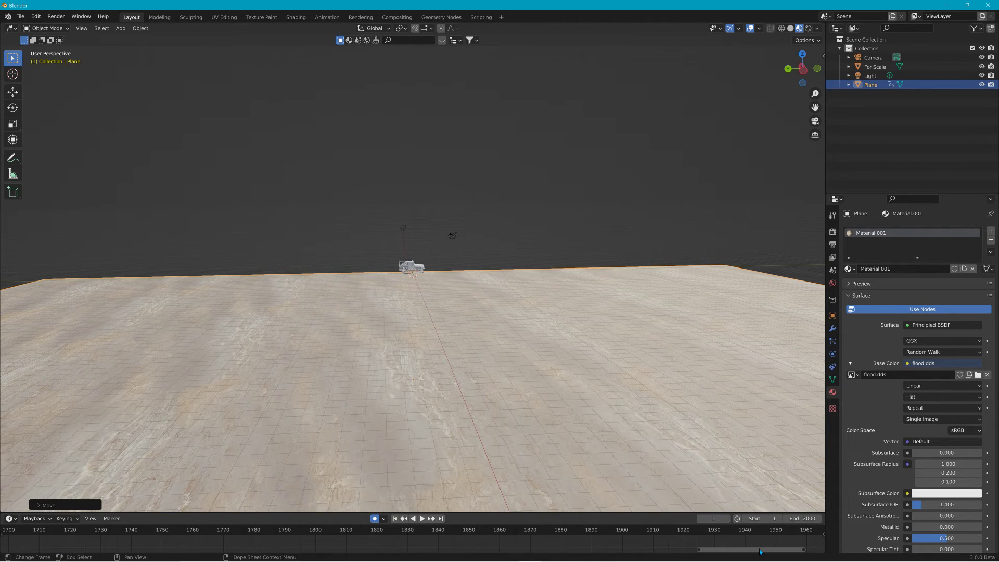
{"action": "left_click", "coordinate": [441, 518]}
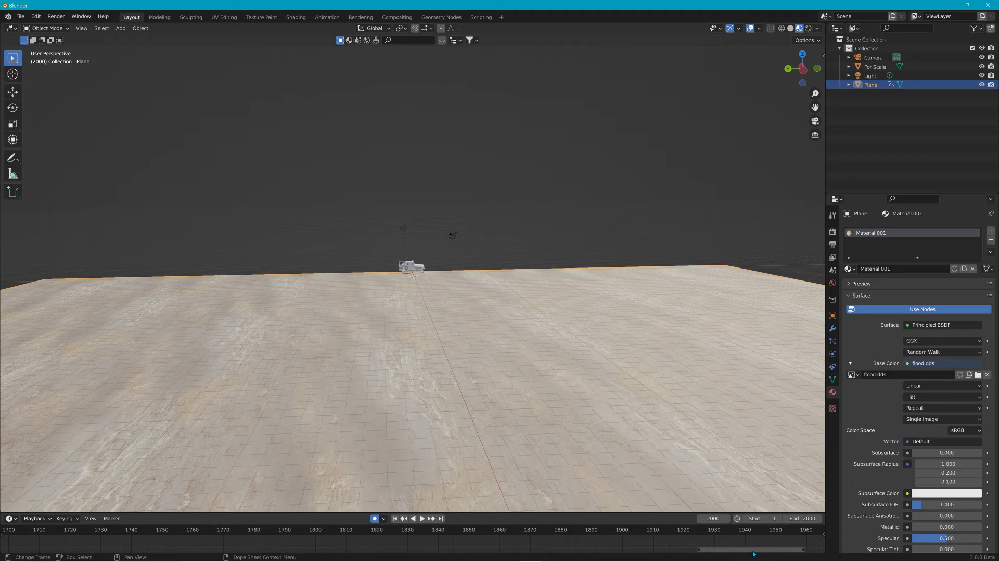
{"action": "left_click_drag", "start_coordinate": [754, 554], "coordinate": [781, 553]}
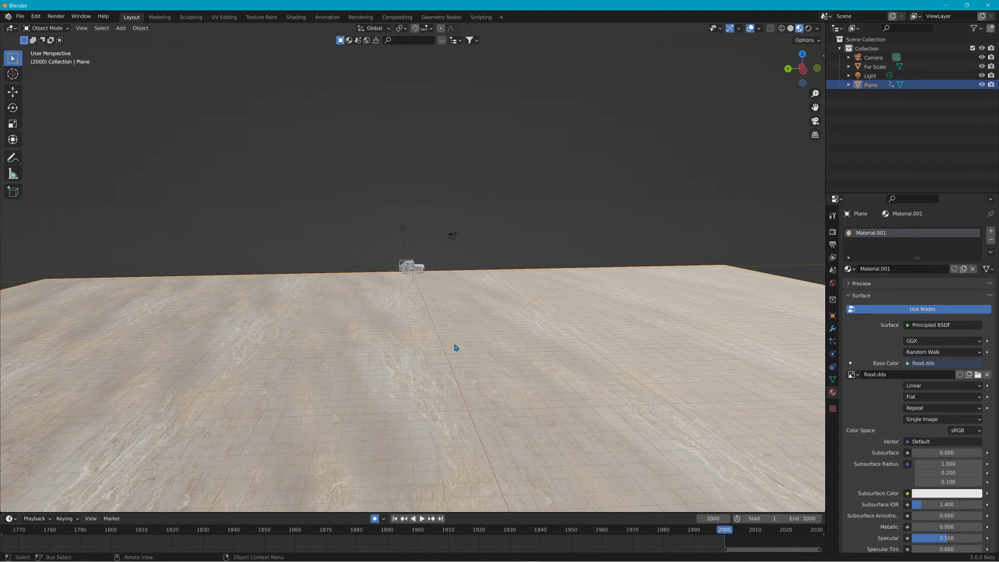
{"action": "key", "text": "g"}
{"action": "key", "text": "z"}
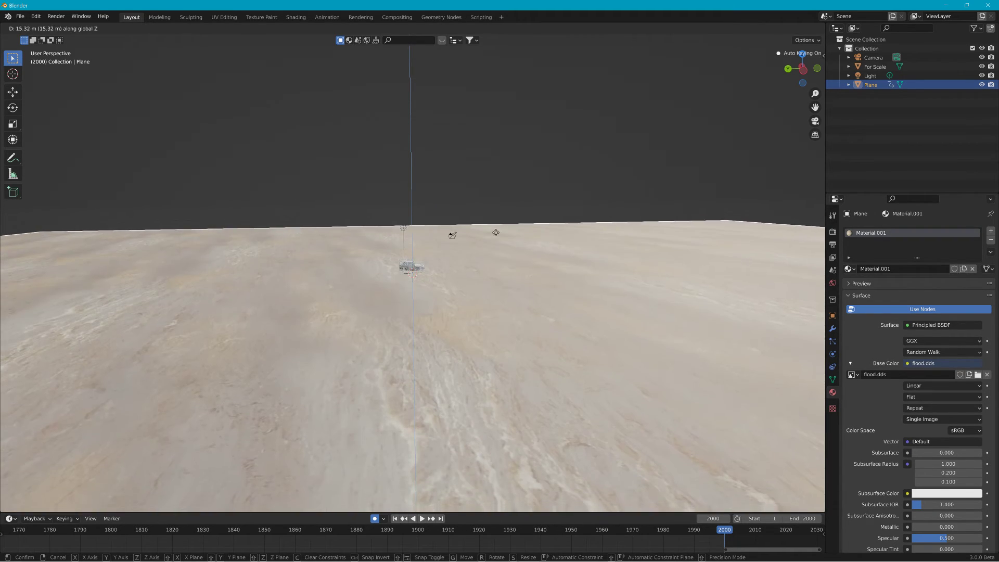
{"action": "left_click", "coordinate": [503, 202]}
Play the animation, check the plane's starting height below the vehicle, and stop playback
{"action": "middle_click_drag", "start_coordinate": [518, 336], "coordinate": [458, 364]}
{"action": "left_click", "coordinate": [422, 519]}
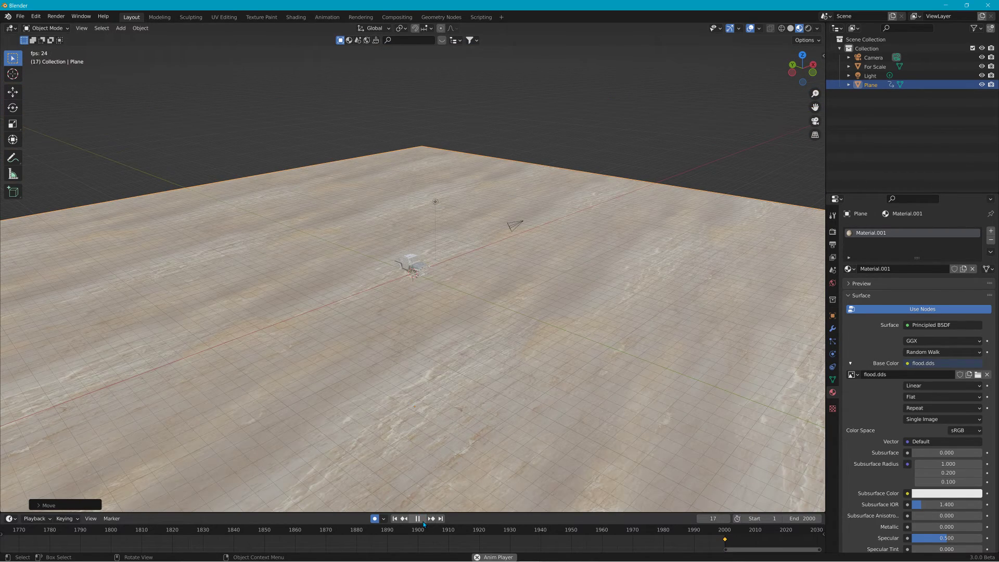
{"action": "middle_click_drag", "start_coordinate": [440, 444], "coordinate": [469, 377]}
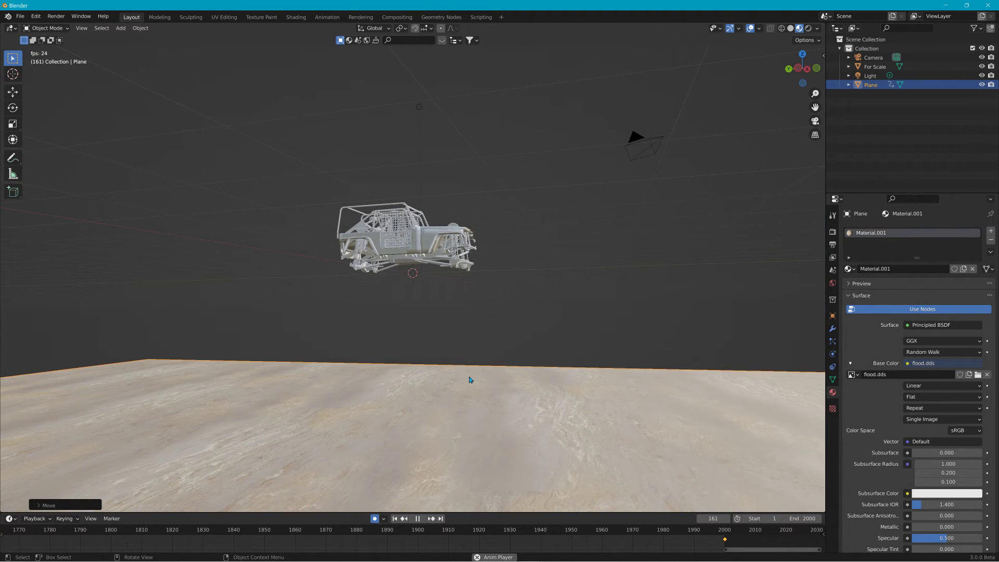
{"action": "left_click", "coordinate": [418, 518]}
Return to frame 1 and raise the plane along the global Z axis to just beneath the vehicle, updating the starting keyframe
{"action": "left_click", "coordinate": [395, 518]}
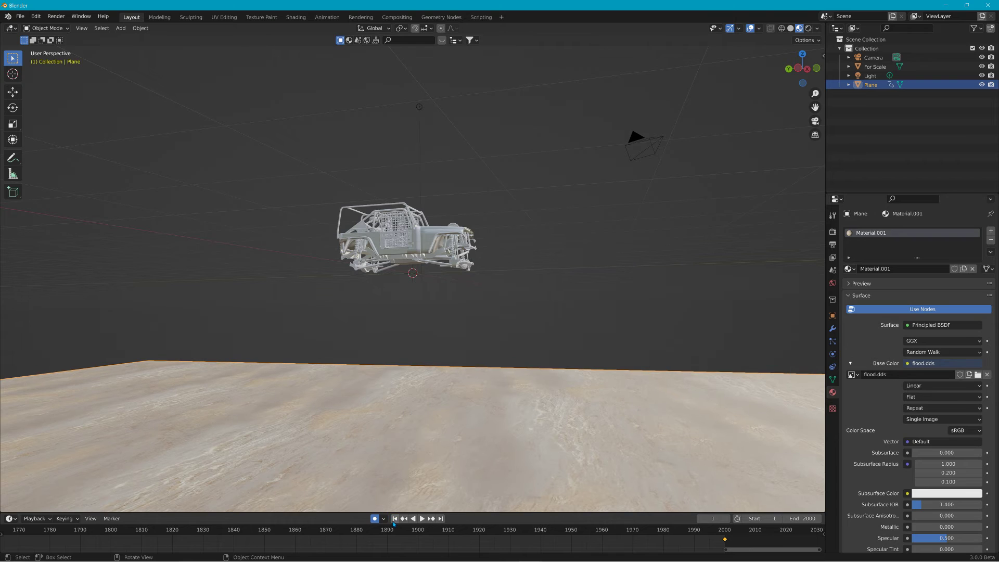
{"action": "scroll", "coordinate": [377, 488], "scroll_direction": "down", "scroll_amount": 6}
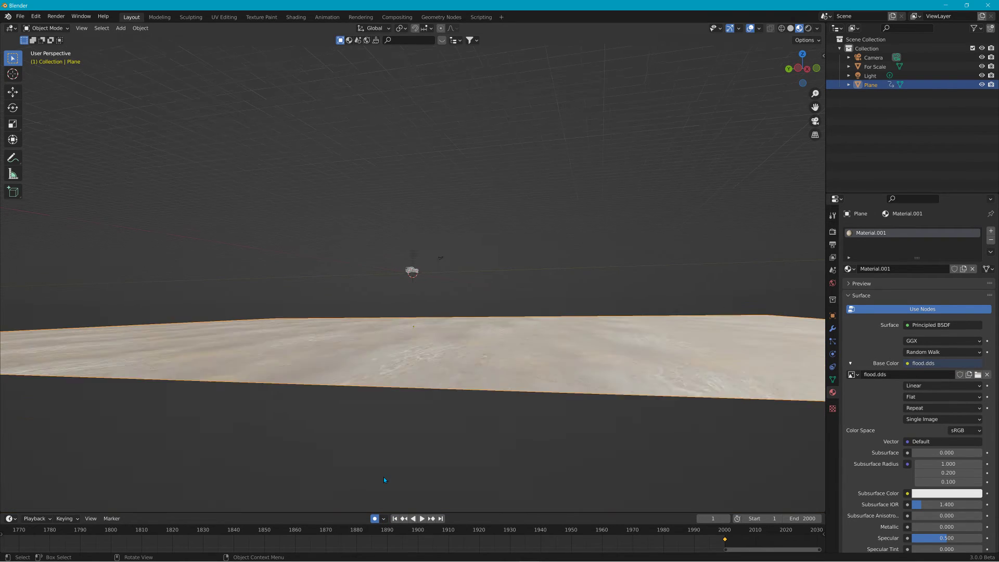
{"action": "scroll", "coordinate": [399, 479], "scroll_direction": "up", "scroll_amount": 2}
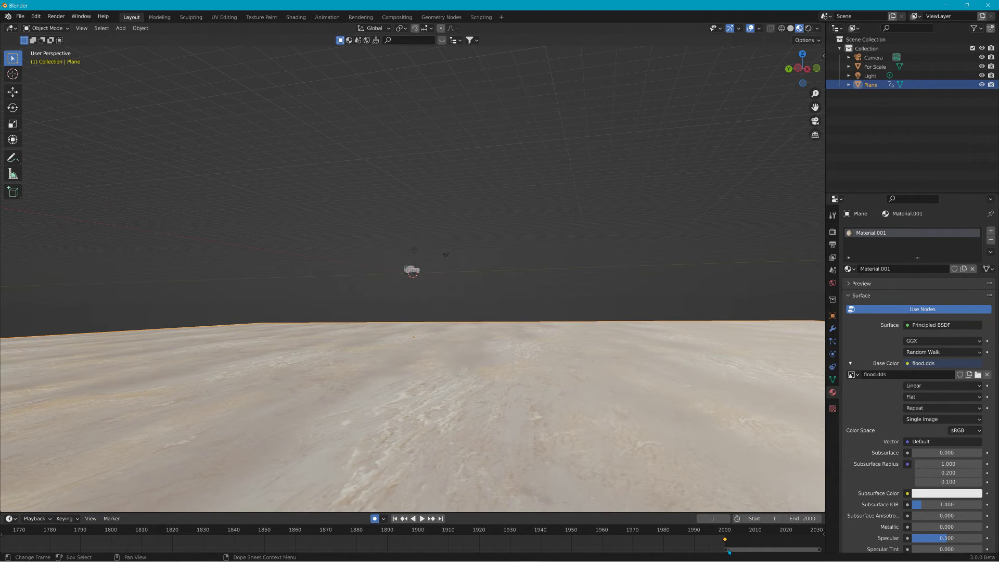
{"action": "left_click_drag", "start_coordinate": [726, 548], "coordinate": [1, 543]}
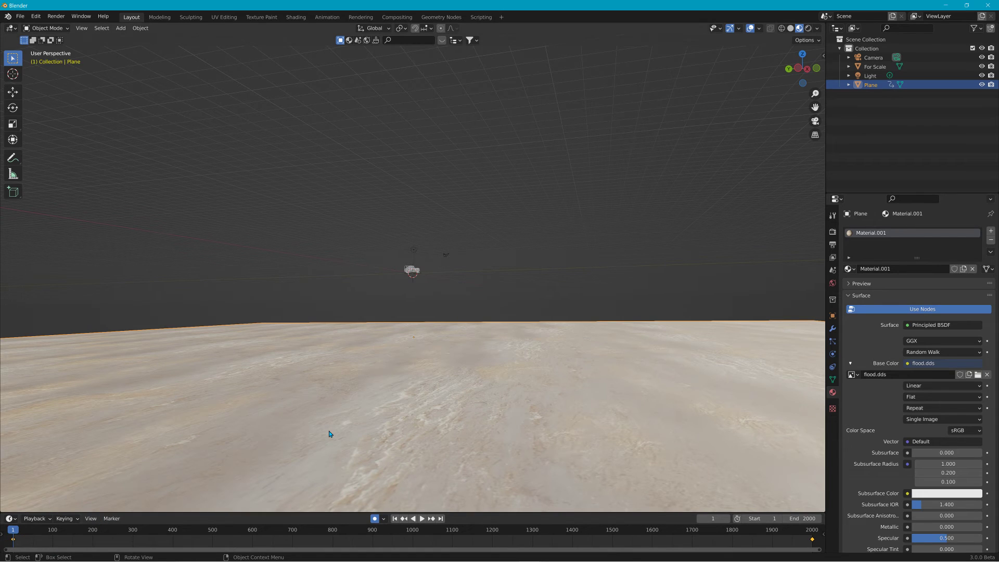
{"action": "key", "text": "g"}
{"action": "key", "text": "z"}
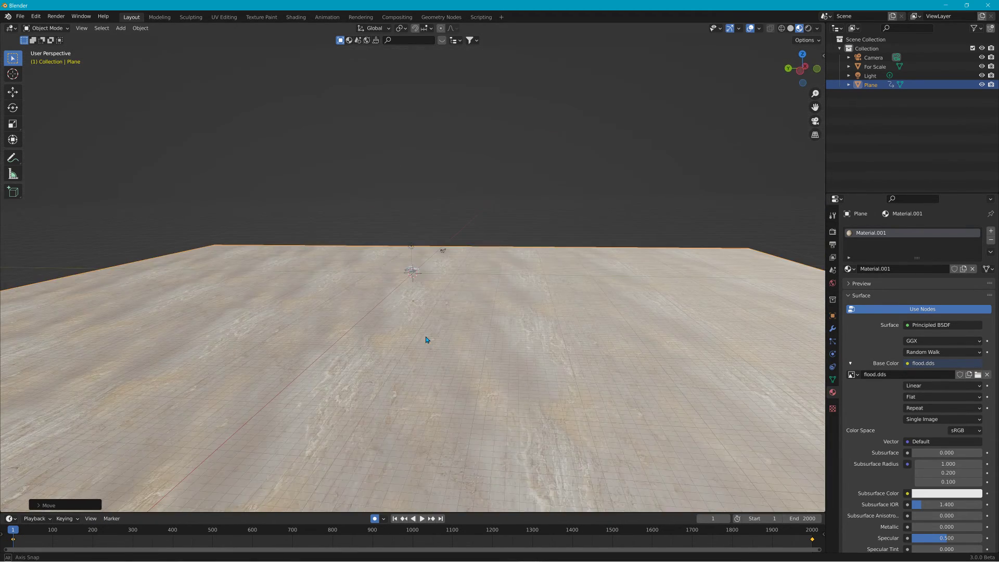
{"action": "left_click", "coordinate": [426, 339]}
{"action": "key", "text": "g"}
{"action": "key", "text": "z"}
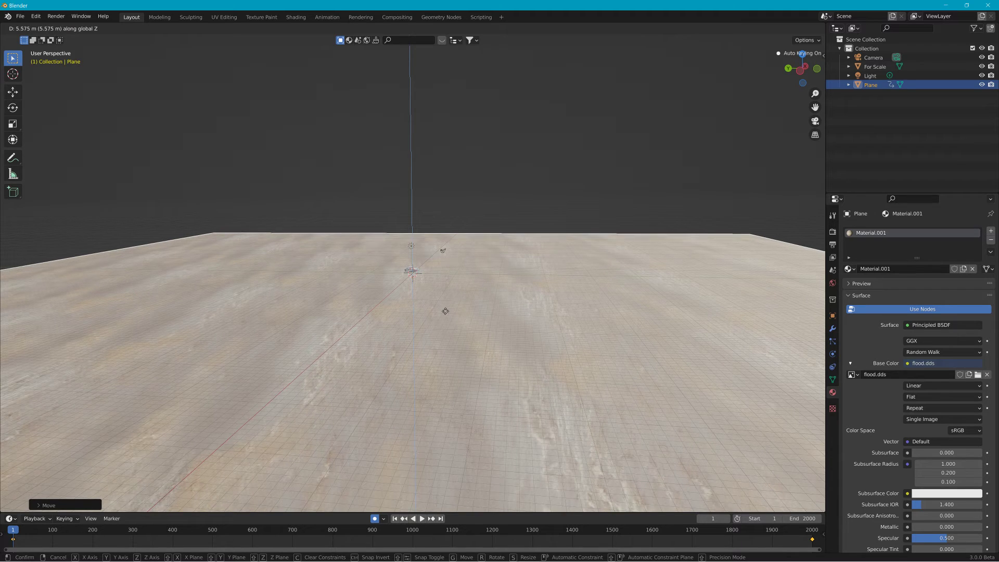
{"action": "left_click", "coordinate": [445, 313]}
Play the animation from frame 1, watch the flood plane rise around the vehicle from several angles, and stop playback
{"action": "middle_click_drag", "start_coordinate": [445, 313], "coordinate": [460, 306]}
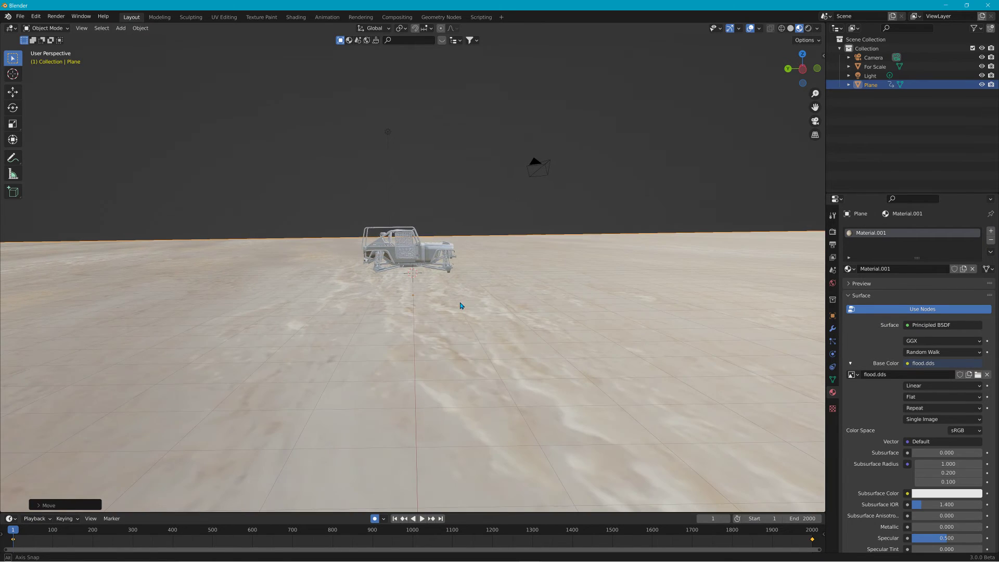
{"action": "left_click", "coordinate": [422, 518]}
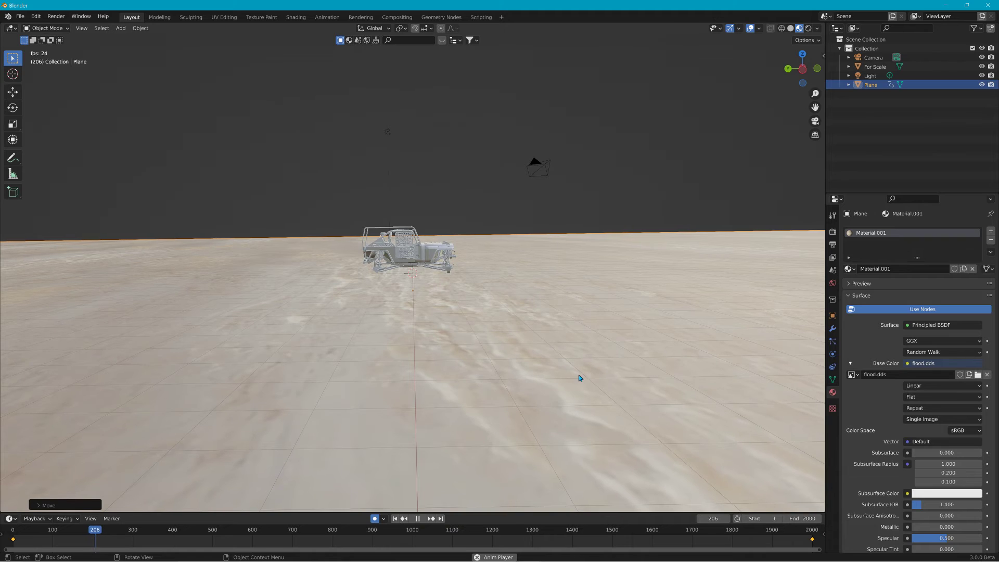
{"action": "middle_click_drag", "start_coordinate": [568, 339], "coordinate": [571, 332]}
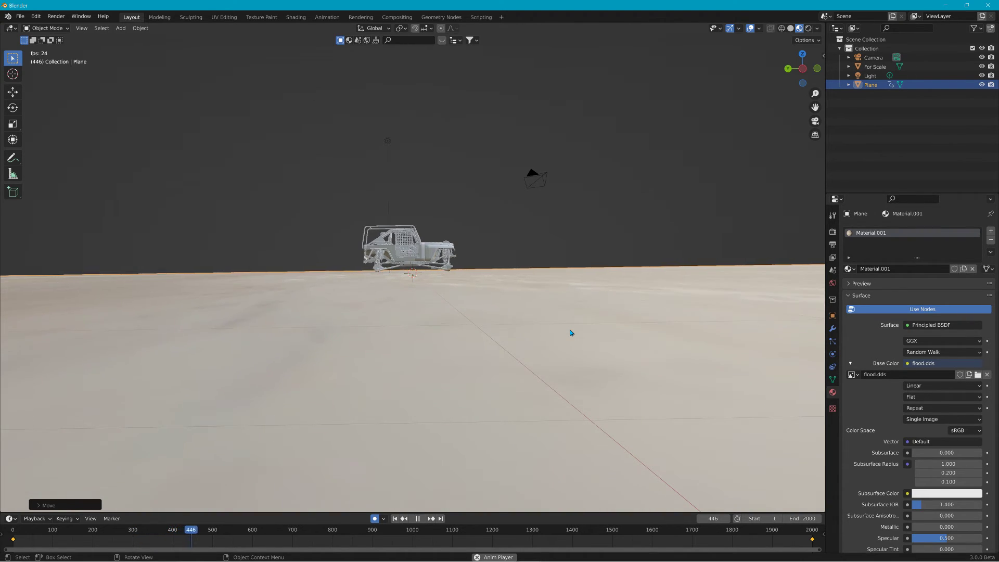
{"action": "middle_click_drag", "start_coordinate": [571, 333], "coordinate": [567, 338]}
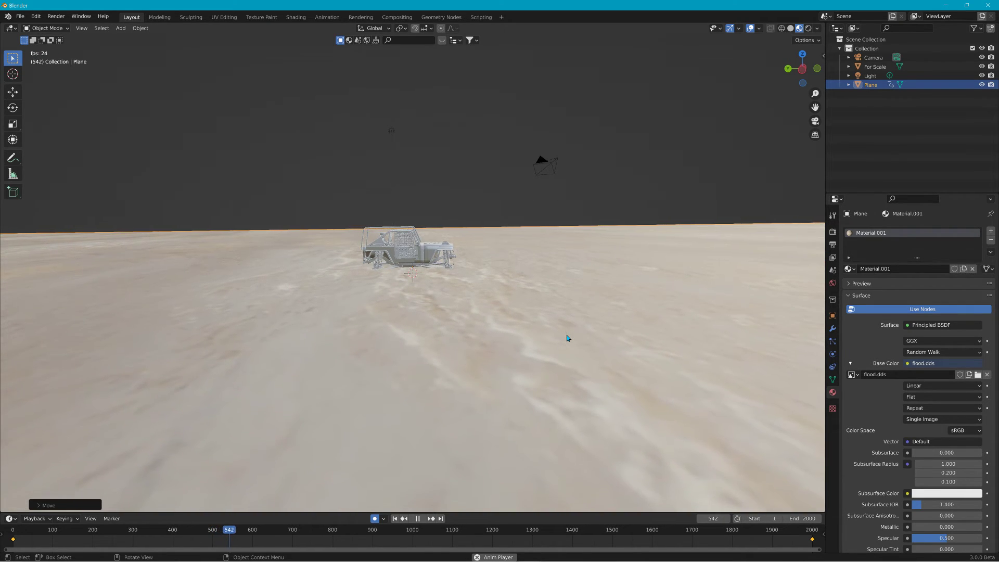
{"action": "middle_click_drag", "start_coordinate": [569, 327], "coordinate": [536, 341]}
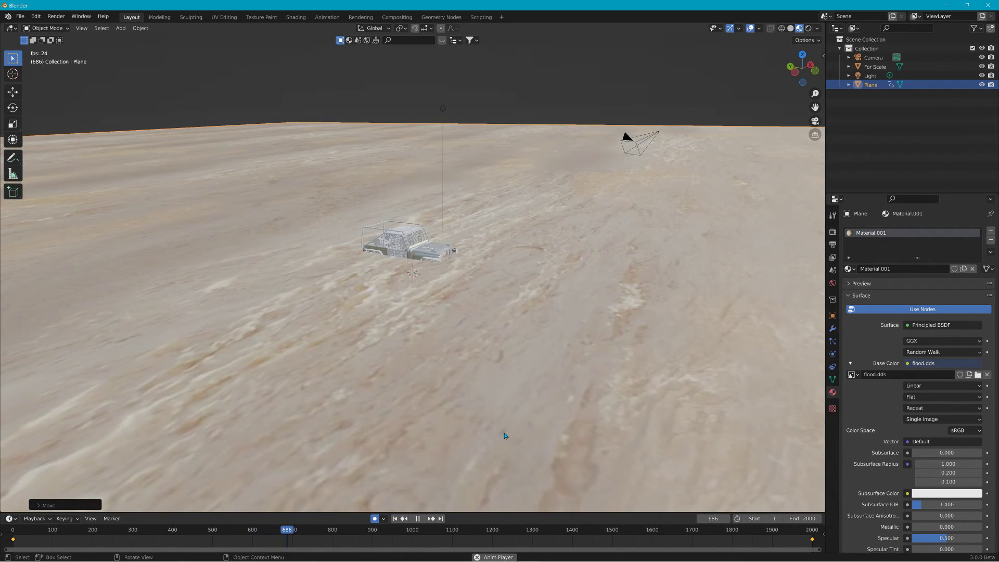
{"action": "key", "text": "space"}
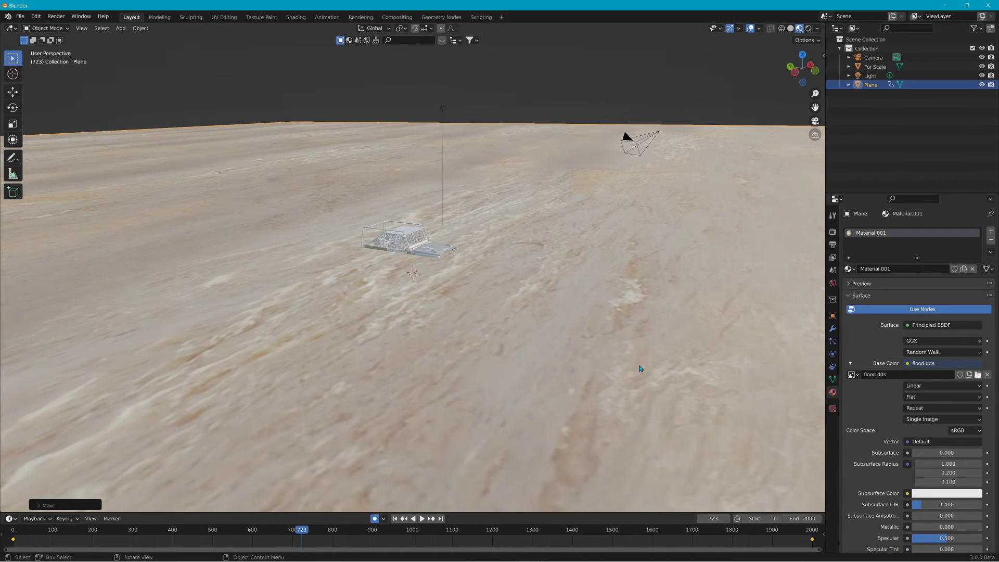
Delete the light, the For Scale vehicle and the camera, and select the remaining plane
{"action": "left_click", "coordinate": [896, 75]}
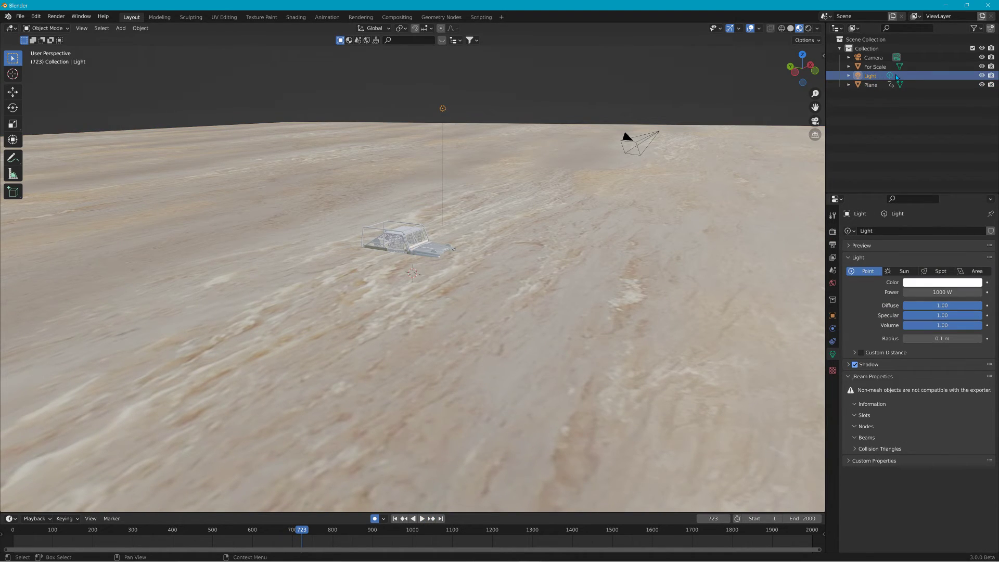
{"action": "key", "text": "x"}
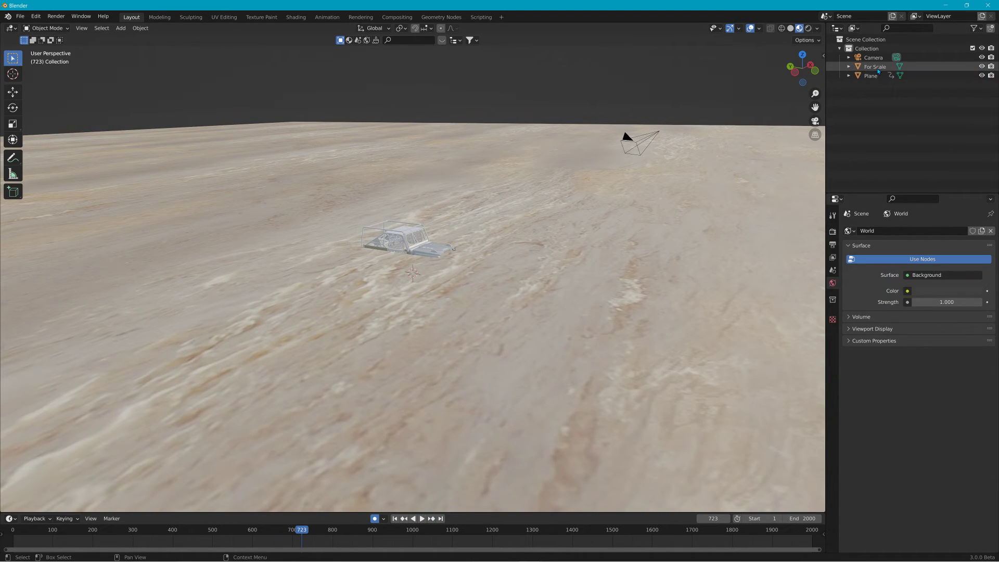
{"action": "left_click", "coordinate": [877, 69]}
{"action": "key", "text": "x"}
{"action": "left_click", "coordinate": [875, 58]}
{"action": "key", "text": "x"}
{"action": "left_click", "coordinate": [874, 58]}
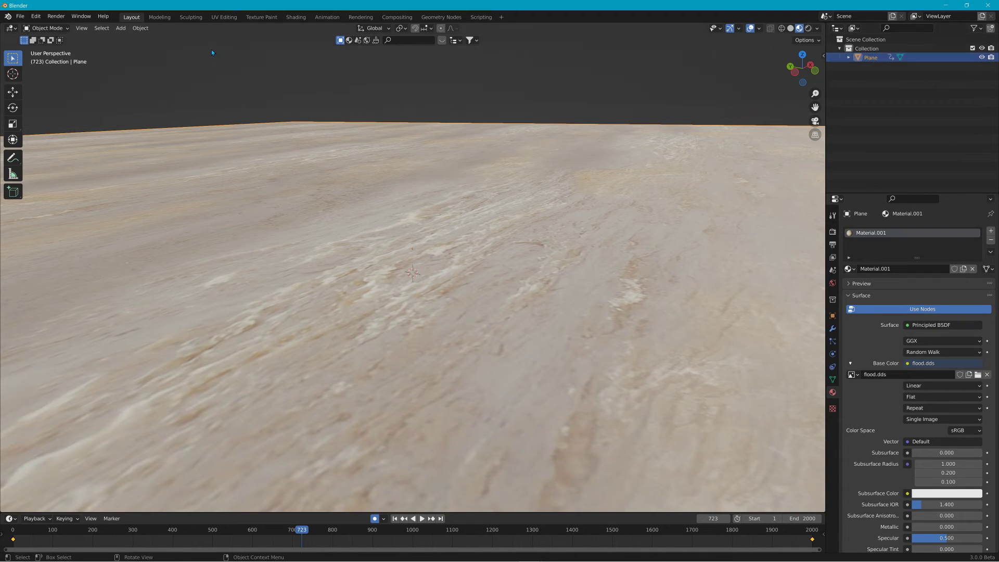
Add two Plain Axes empties to the scene
{"action": "left_click", "coordinate": [120, 28]}
{"action": "mouse_move", "coordinate": [159, 140]}
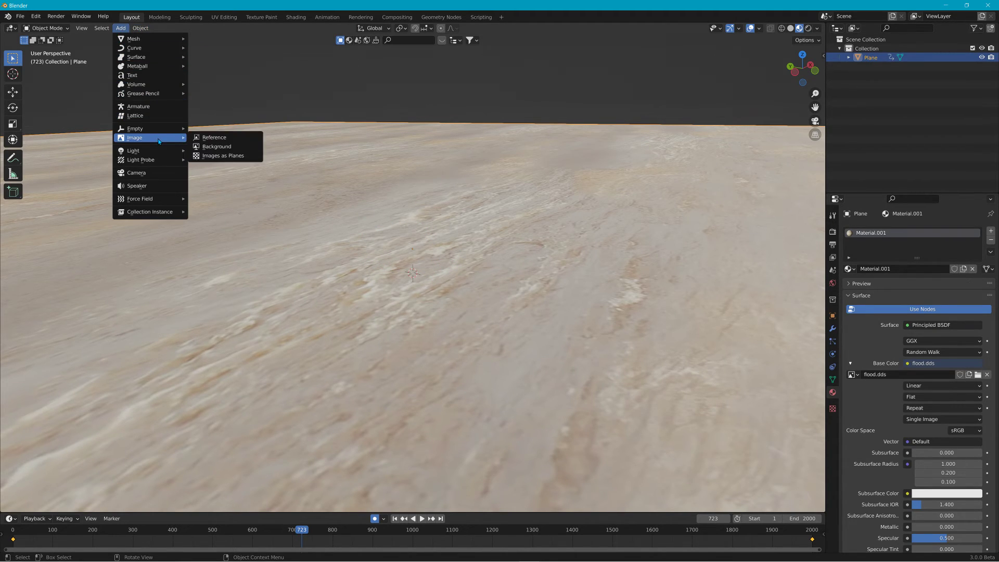
{"action": "left_click", "coordinate": [204, 132]}
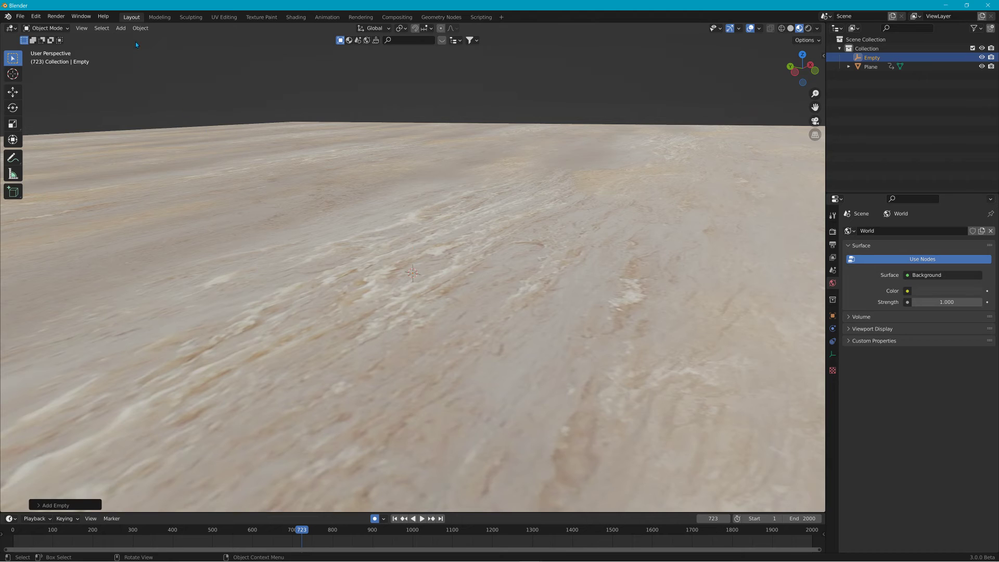
{"action": "left_click", "coordinate": [120, 28]}
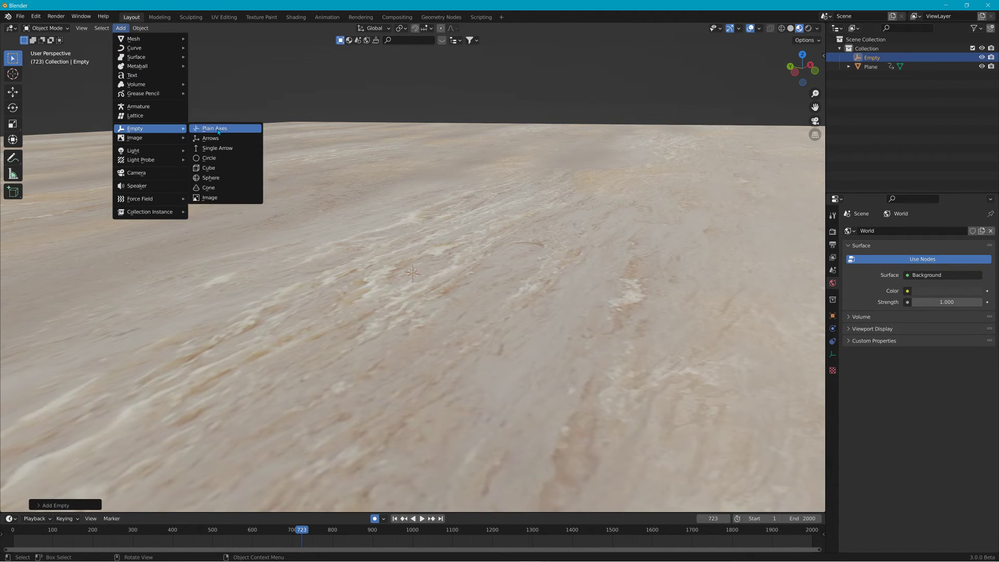
{"action": "left_click", "coordinate": [218, 129]}
Rename the two empties base00 and start01, and parent start01 under base00
{"action": "double_click", "coordinate": [871, 58]}
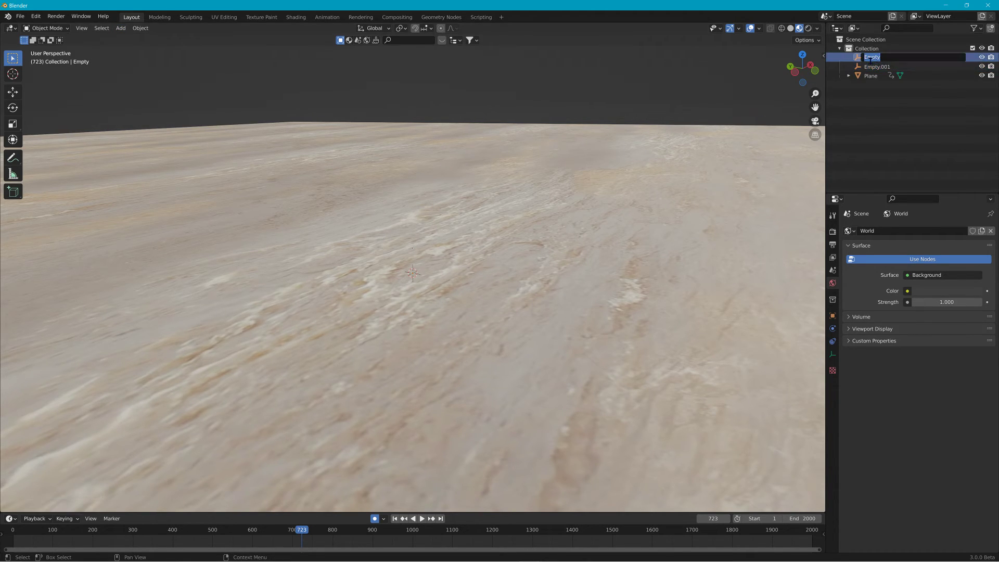
{"action": "type", "text": "base00"}
{"action": "double_click", "coordinate": [884, 66]}
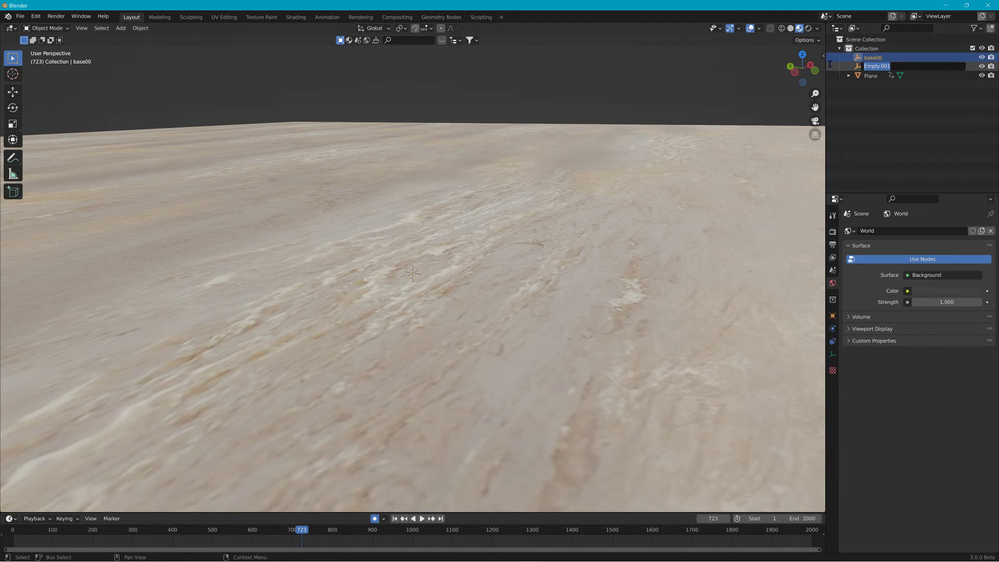
{"action": "type", "text": "start01"}
{"action": "key", "text": "Return"}
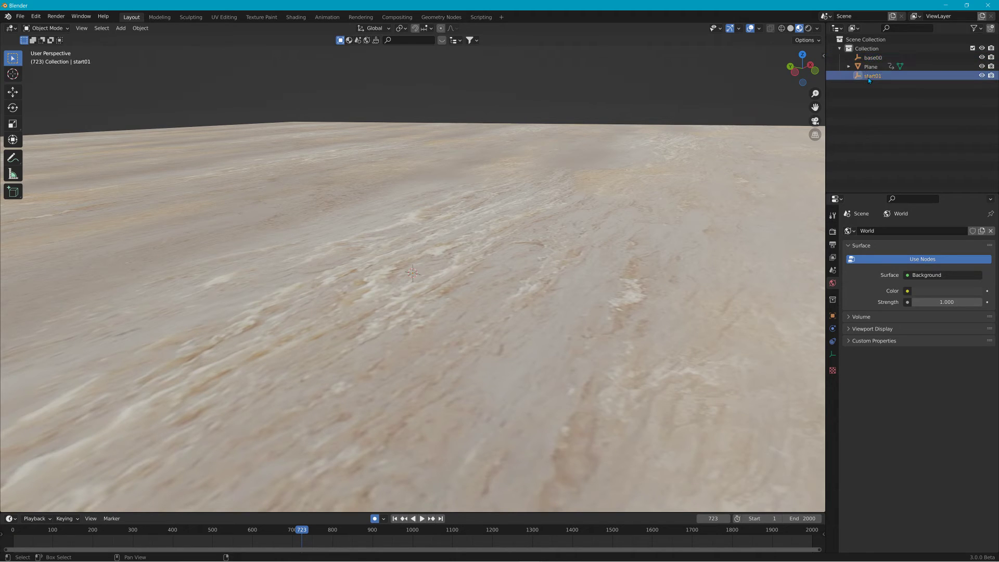
{"action": "left_click_drag", "start_coordinate": [868, 77], "coordinate": [871, 58]}
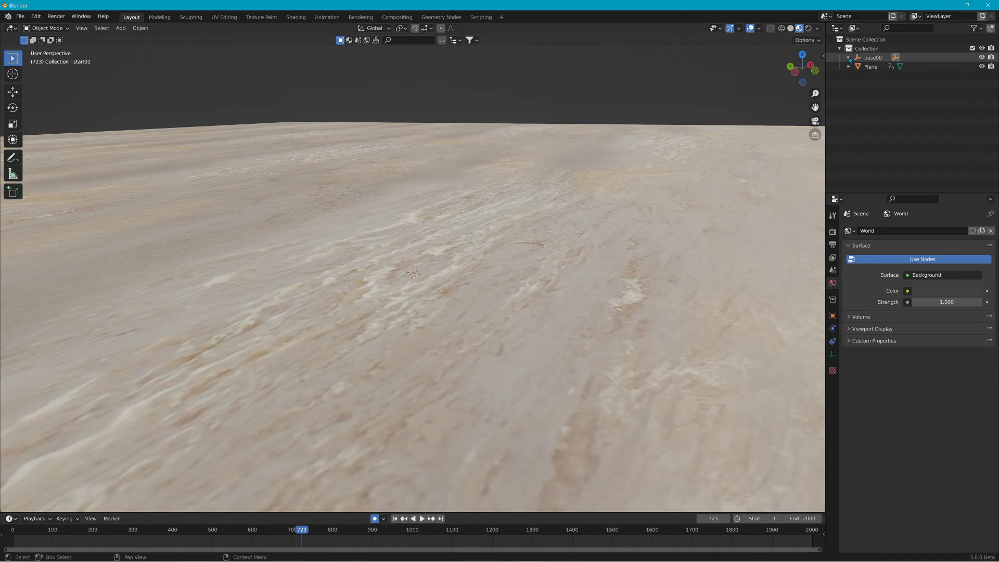
{"action": "left_click", "coordinate": [849, 58]}
Rename the plane object flood and parent it under start01
{"action": "left_click", "coordinate": [870, 76]}
{"action": "double_click", "coordinate": [870, 75]}
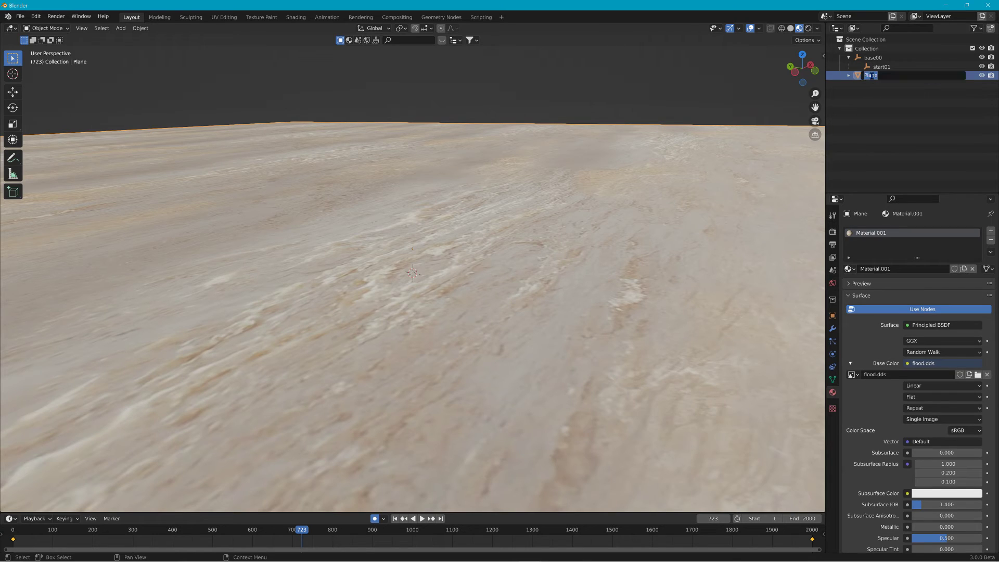
{"action": "type", "text": "flood"}
{"action": "key", "text": "Return"}
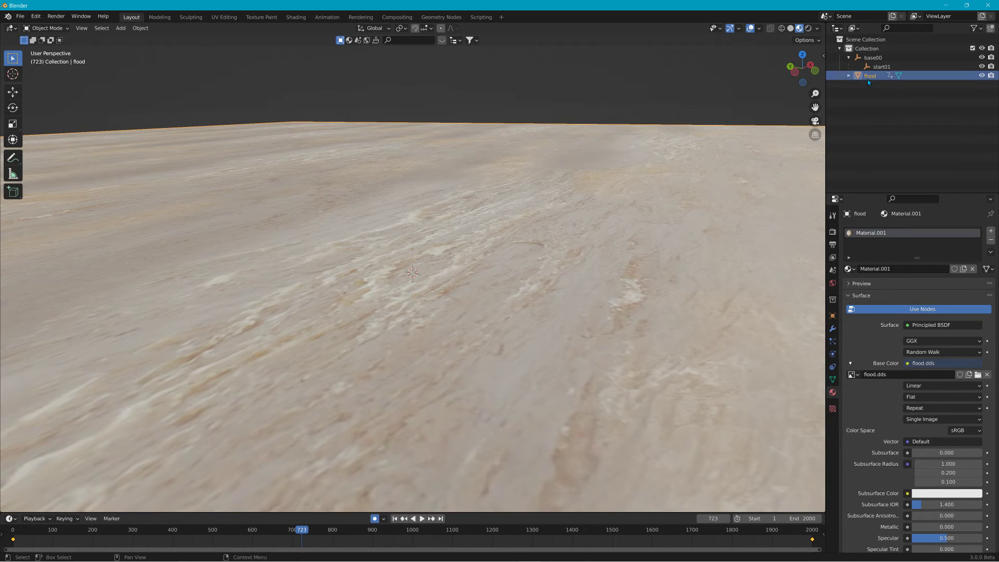
{"action": "left_click_drag", "start_coordinate": [867, 78], "coordinate": [882, 71]}
Expand the base00 hierarchy down to the flood object's mesh data and select Material.001
{"action": "left_click", "coordinate": [857, 66]}
{"action": "left_click", "coordinate": [867, 75]}
{"action": "left_click", "coordinate": [876, 94]}
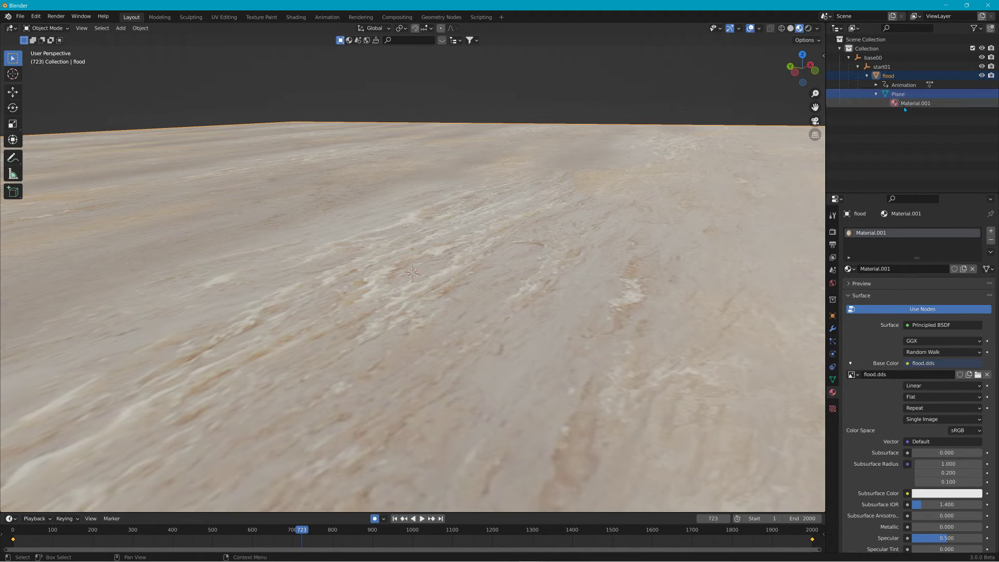
{"action": "left_click", "coordinate": [915, 103]}
Switch to File Explorer and open the flood folder inside BeamNG.drive 0.24, levels, outrun, art
{"action": "left_click", "coordinate": [945, 8]}
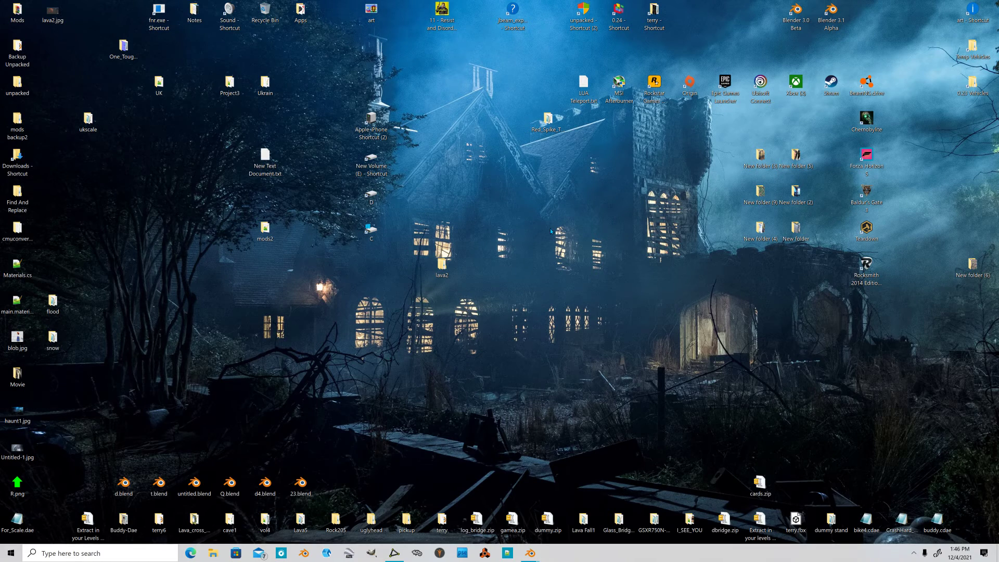
{"action": "double_click", "coordinate": [619, 11]}
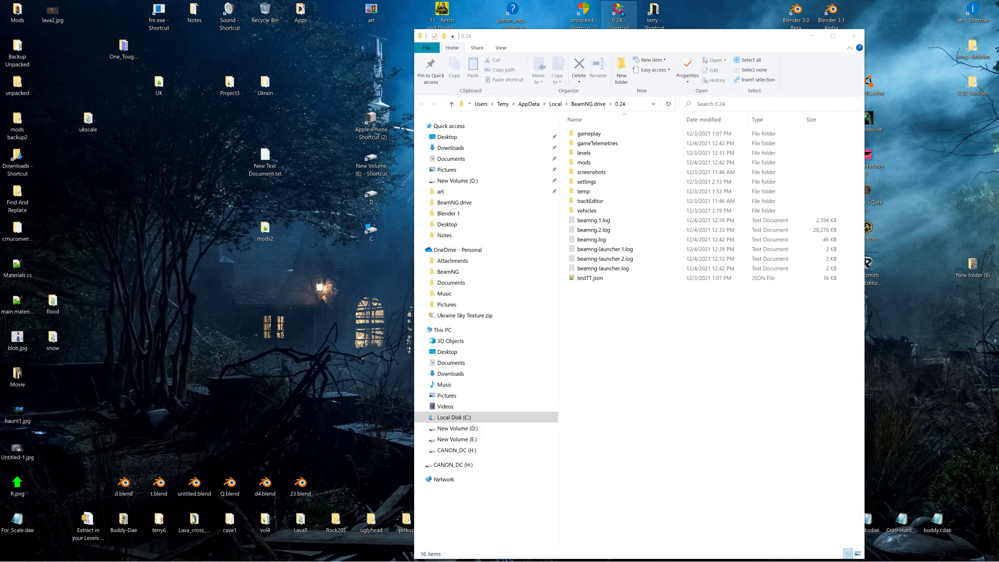
{"action": "double_click", "coordinate": [586, 153]}
{"action": "double_click", "coordinate": [591, 136]}
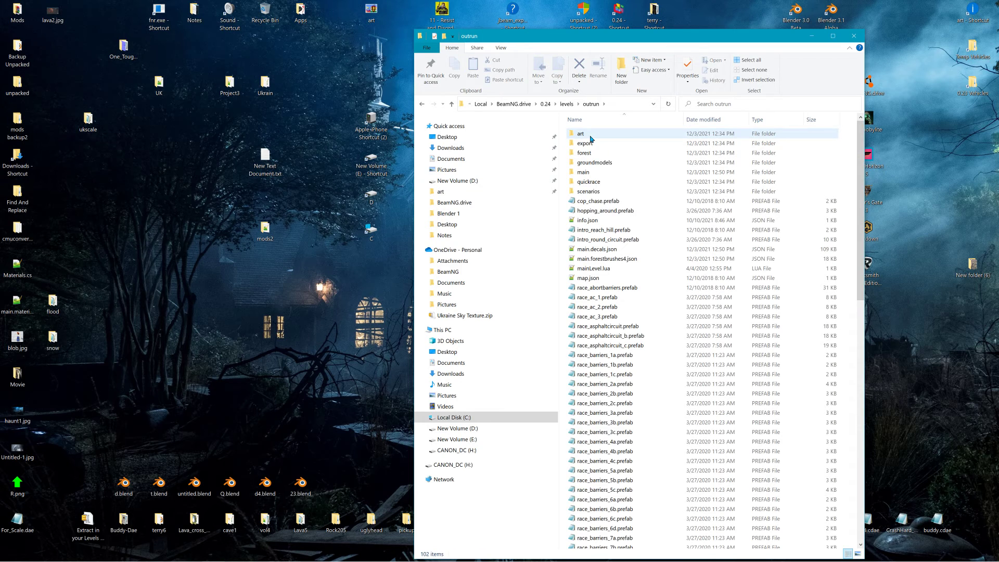
{"action": "double_click", "coordinate": [596, 137]}
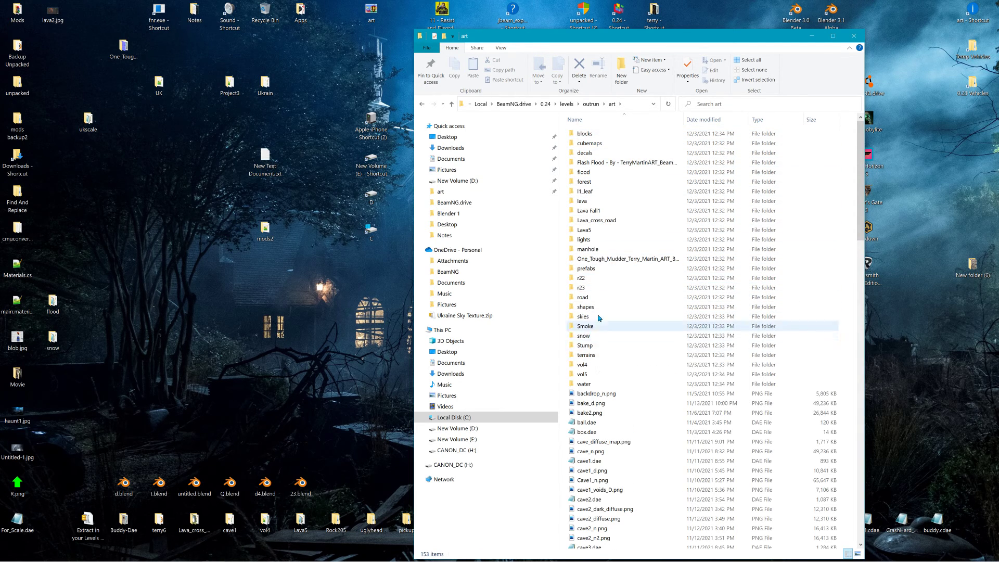
{"action": "double_click", "coordinate": [583, 173]}
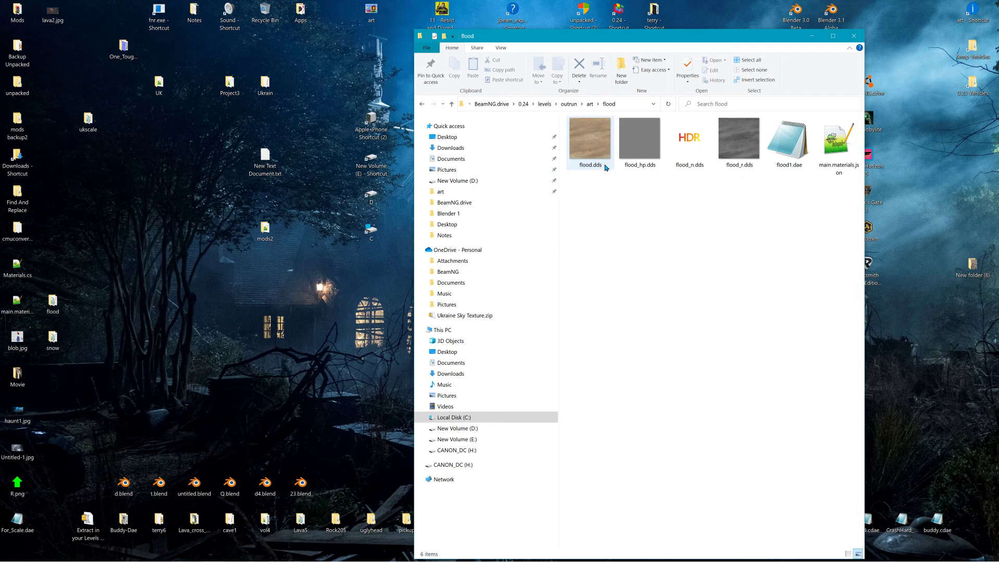
Examine the flood1 material definition in main.materials.json and single out that file with the flood.dds and flood_n.dds textures
{"action": "double_click", "coordinate": [838, 140]}
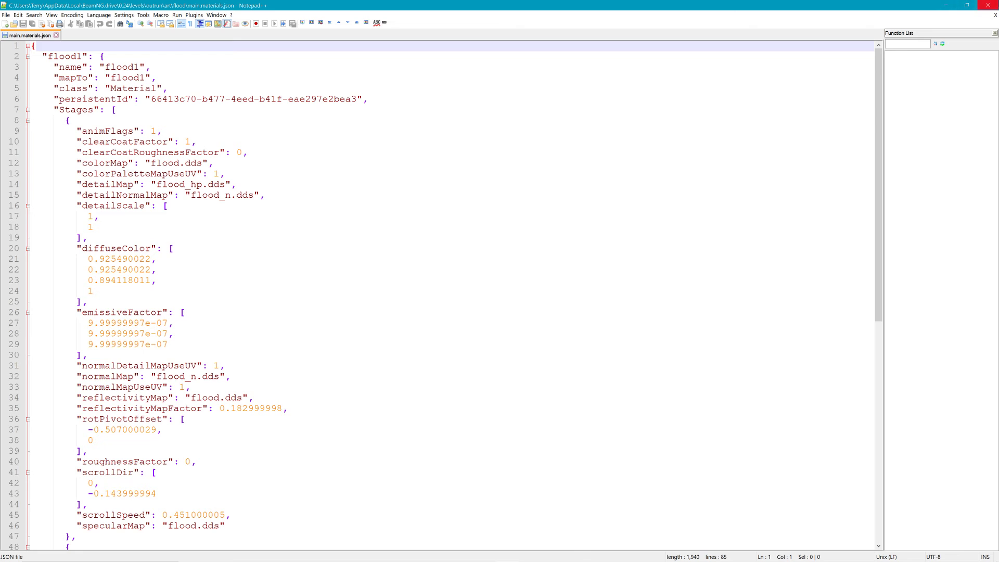
{"action": "left_click", "coordinate": [948, 5]}
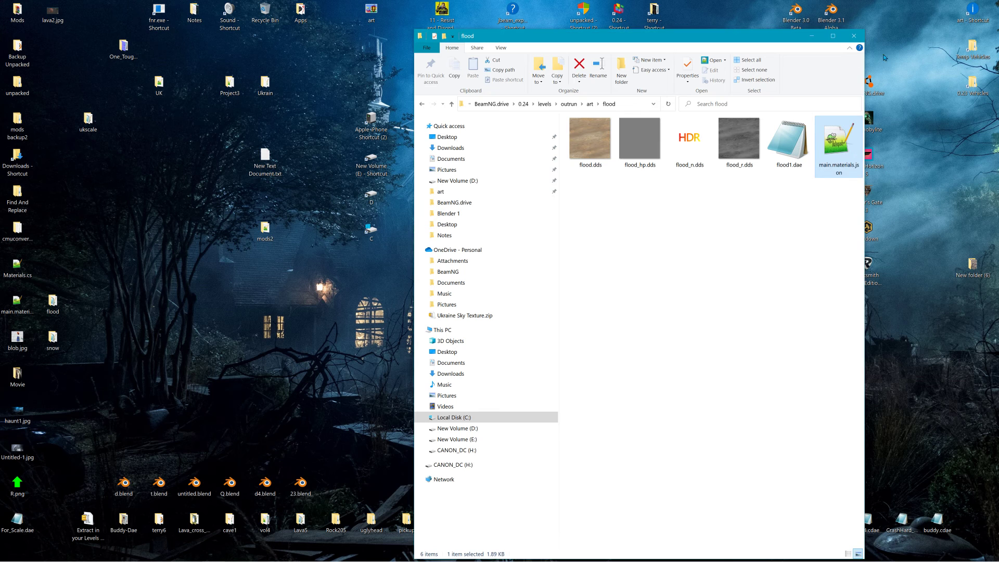
{"action": "right_click", "coordinate": [832, 153]}
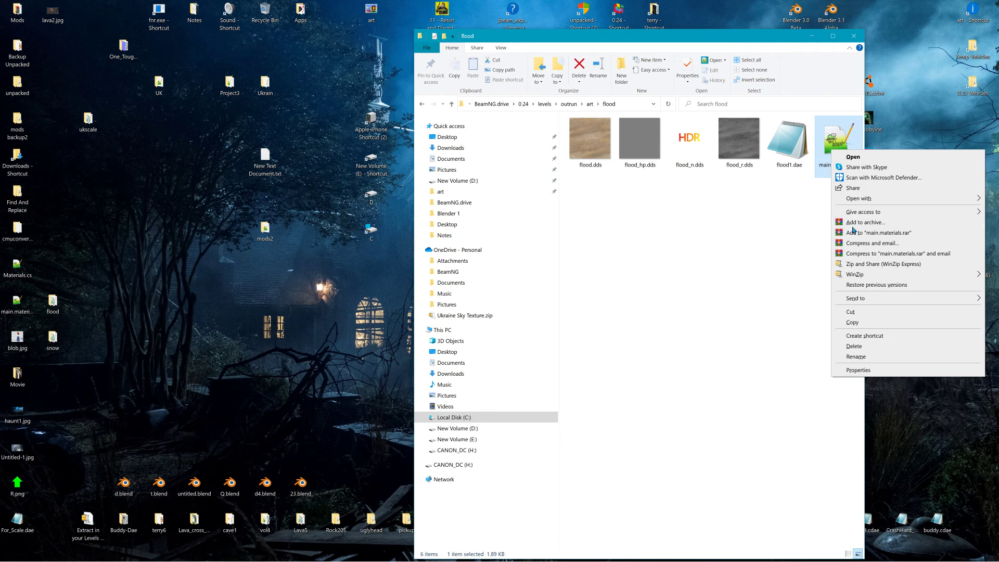
{"action": "left_click", "coordinate": [852, 322]}
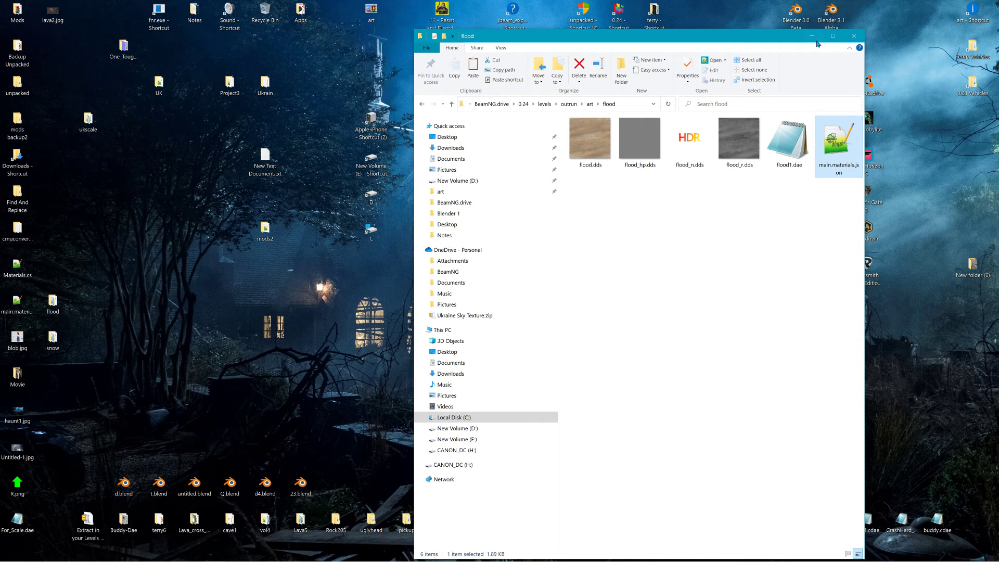
{"action": "left_click", "coordinate": [592, 152]}
{"action": "left_click", "coordinate": [692, 152], "text": "ctrl"}
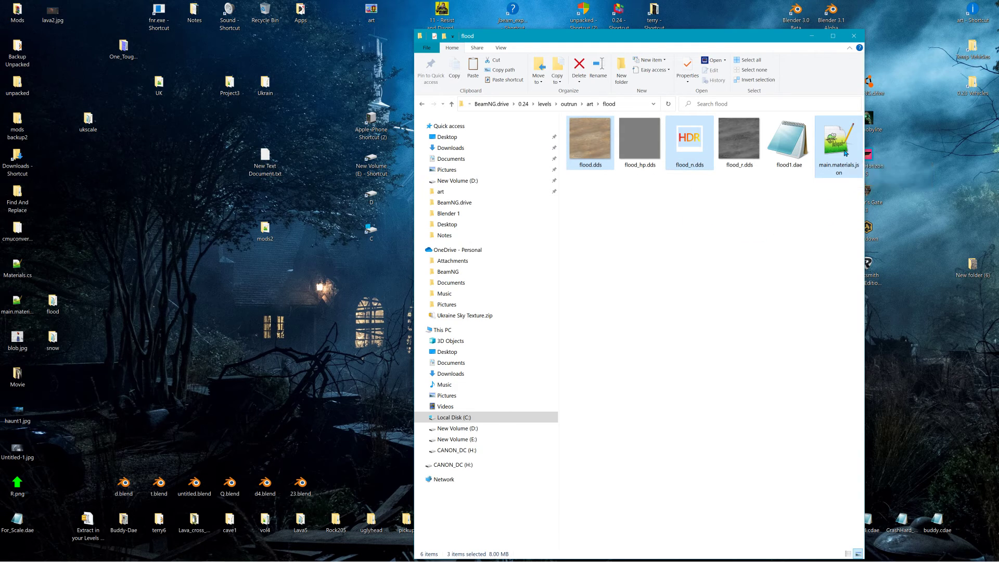
{"action": "left_click", "coordinate": [831, 195]}
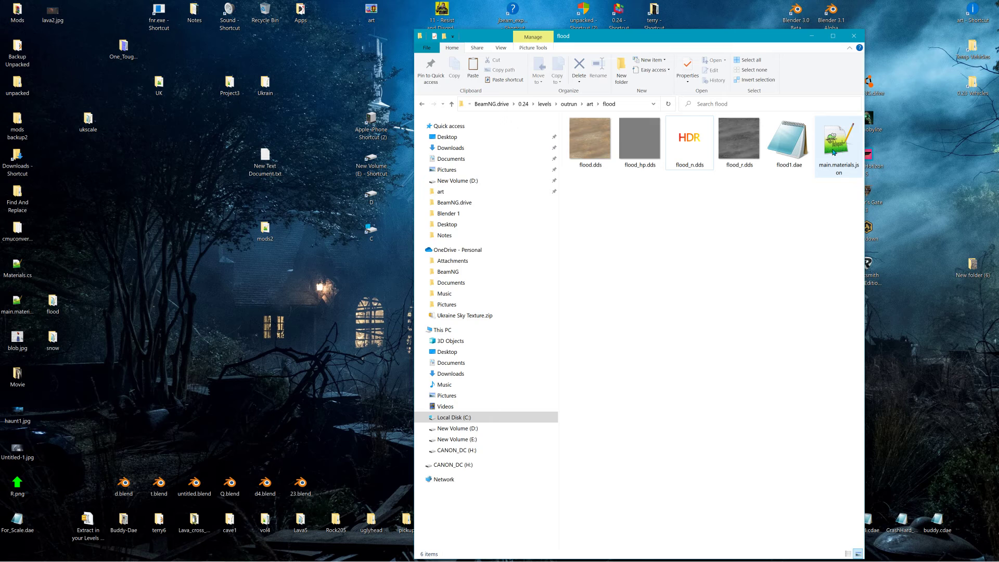
Copy the flood folder from the outrun level's art folder to the desktop, replacing the files already there
{"action": "left_click", "coordinate": [590, 105]}
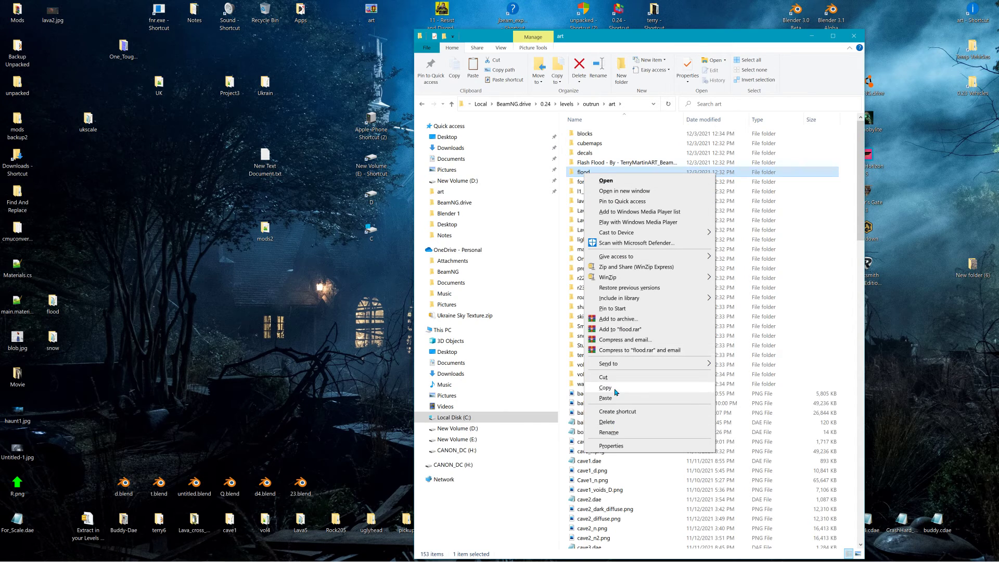
{"action": "left_click", "coordinate": [615, 388]}
{"action": "right_click", "coordinate": [339, 257]}
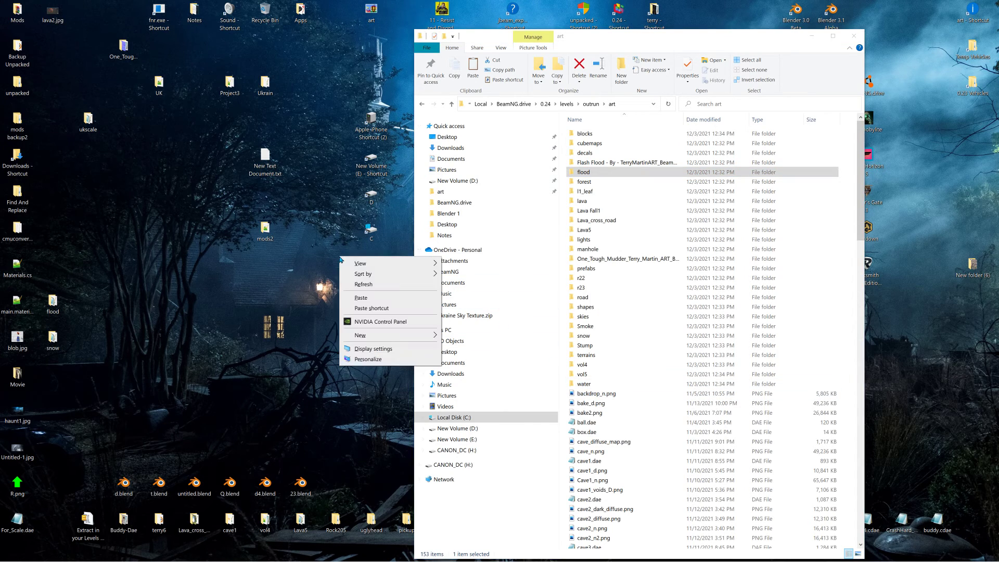
{"action": "left_click", "coordinate": [376, 300]}
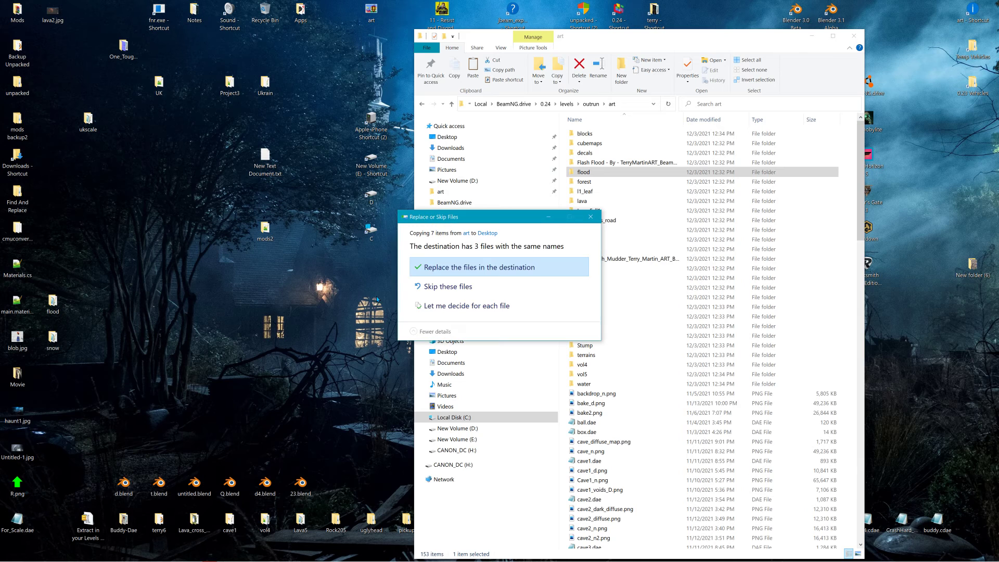
{"action": "left_click", "coordinate": [457, 267]}
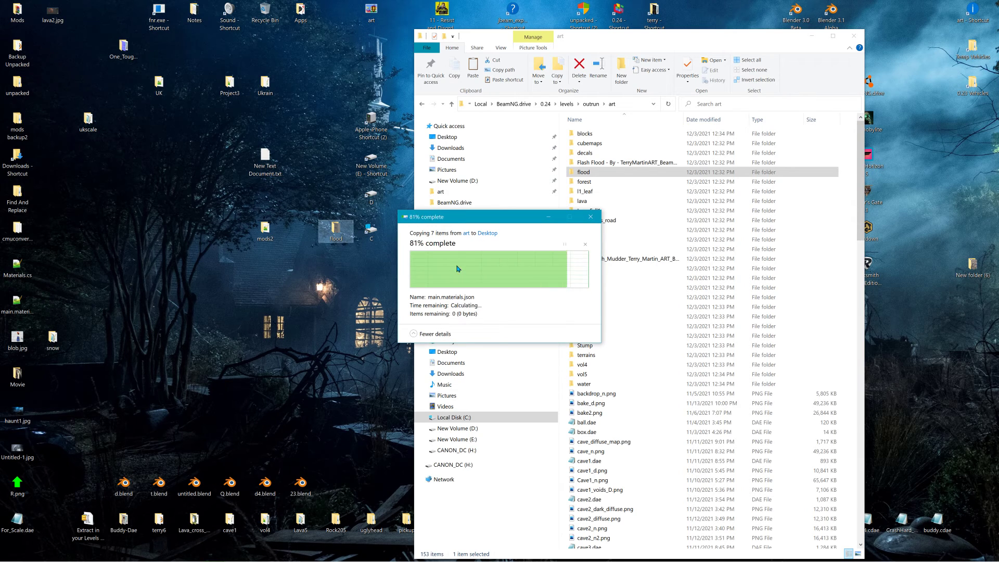
Rename the desktop copy of the flood folder to flood3
{"action": "right_click", "coordinate": [341, 238]}
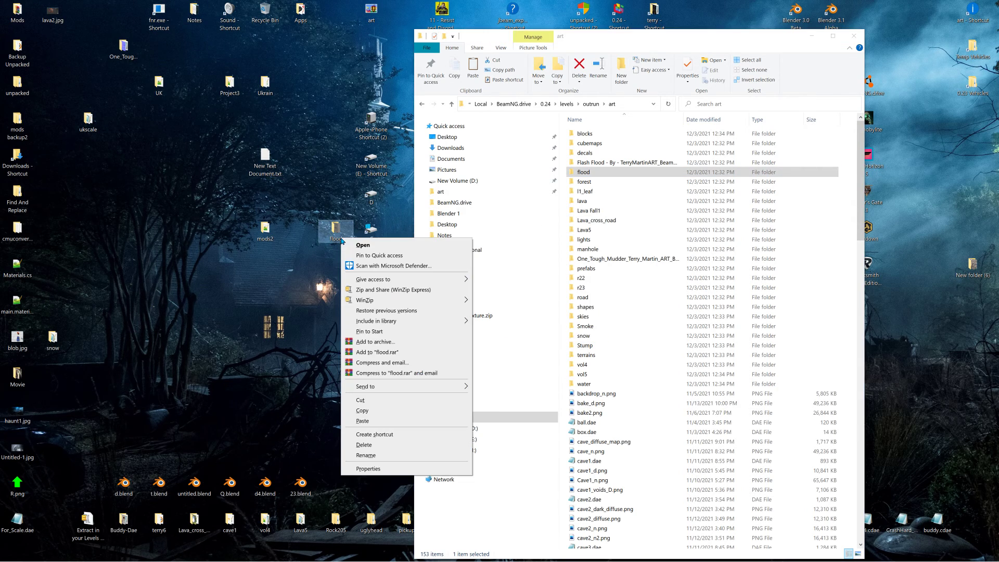
{"action": "left_click", "coordinate": [365, 455]}
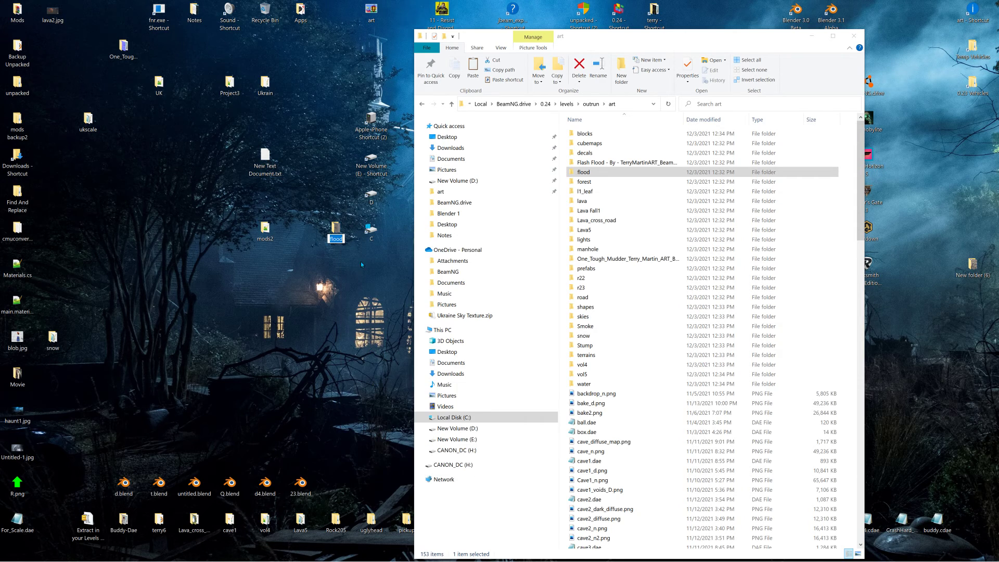
{"action": "left_click", "coordinate": [342, 239]}
{"action": "type", "text": "3"}
{"action": "key", "text": "Return"}
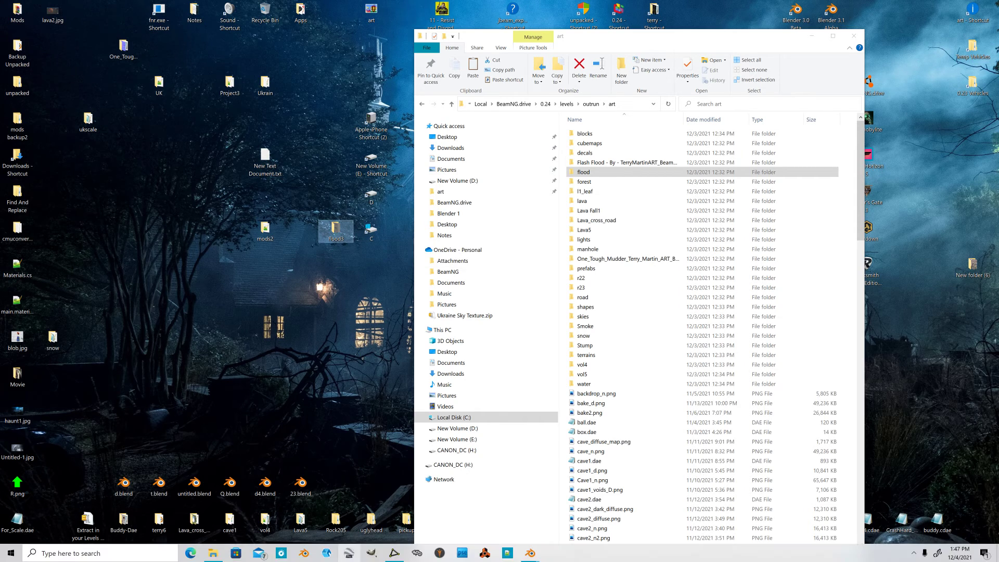
Close the other Blender window holding blob.blend and switch back to the flood plane scene in Blender
{"action": "left_click", "coordinate": [530, 556]}
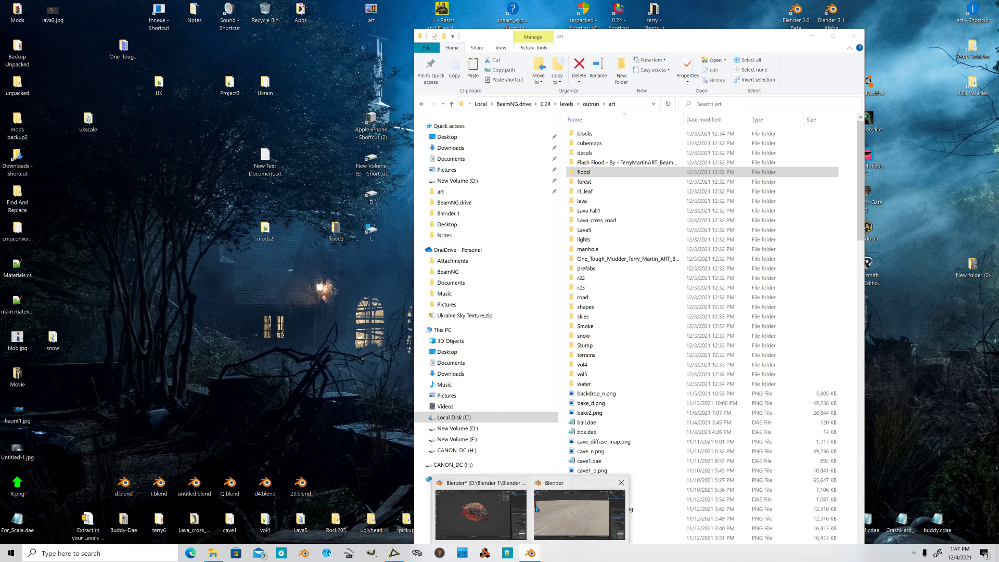
{"action": "left_click", "coordinate": [482, 499]}
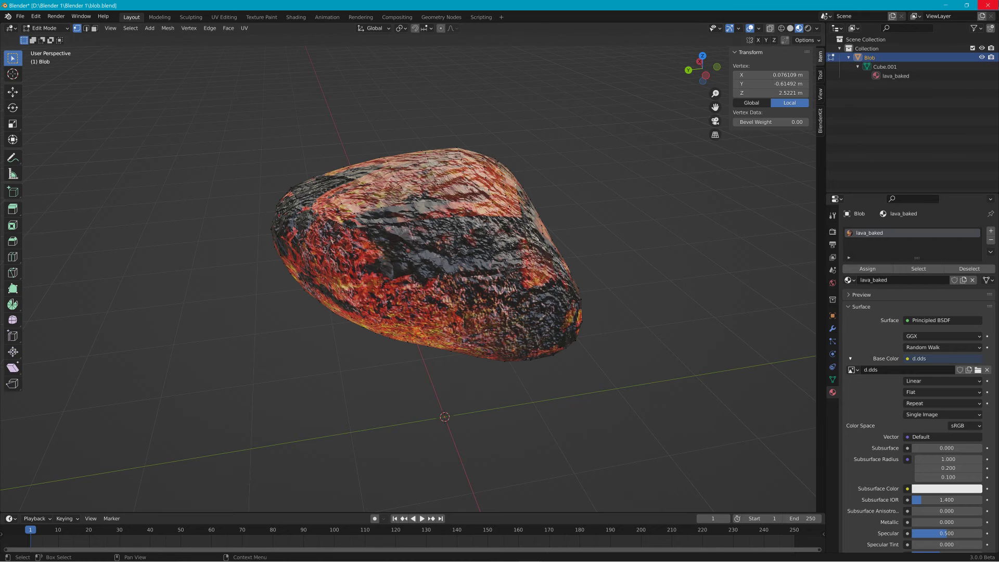
{"action": "left_click", "coordinate": [987, 5]}
{"action": "left_click", "coordinate": [529, 304]}
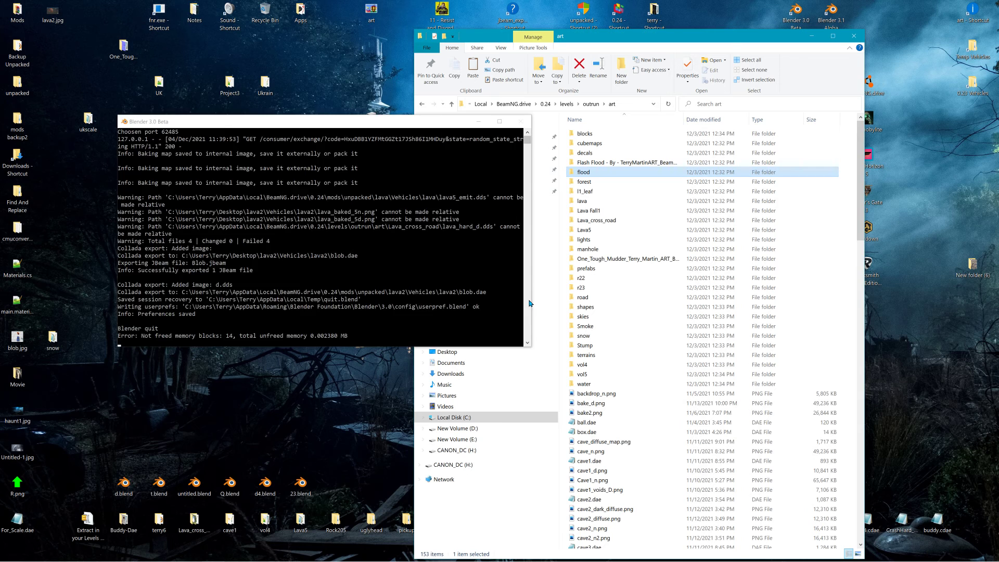
{"action": "left_click", "coordinate": [529, 552]}
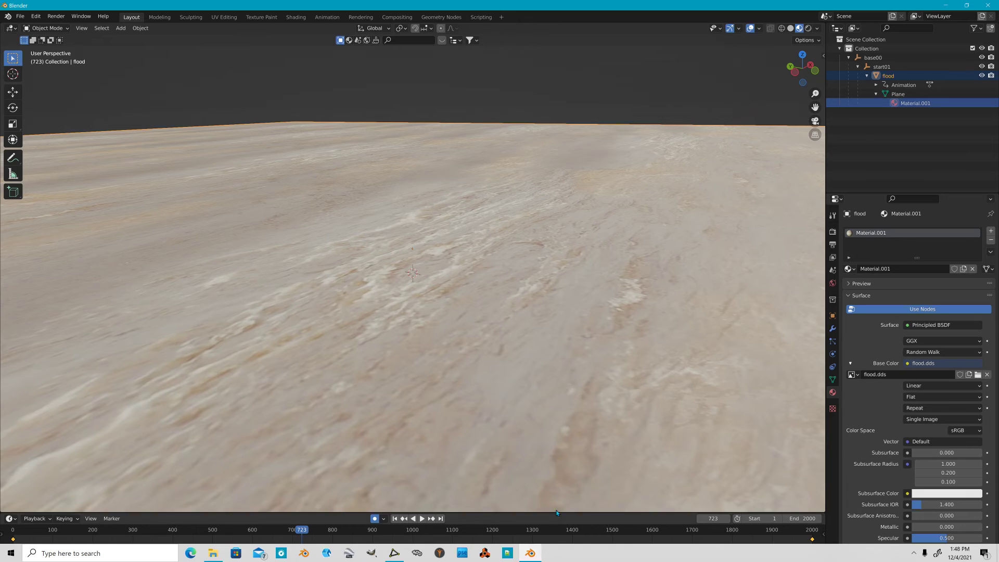
Rename the flood plane's material from Material.001 to flood1
{"action": "left_click", "coordinate": [903, 268]}
{"action": "key", "text": "BackSpace"}
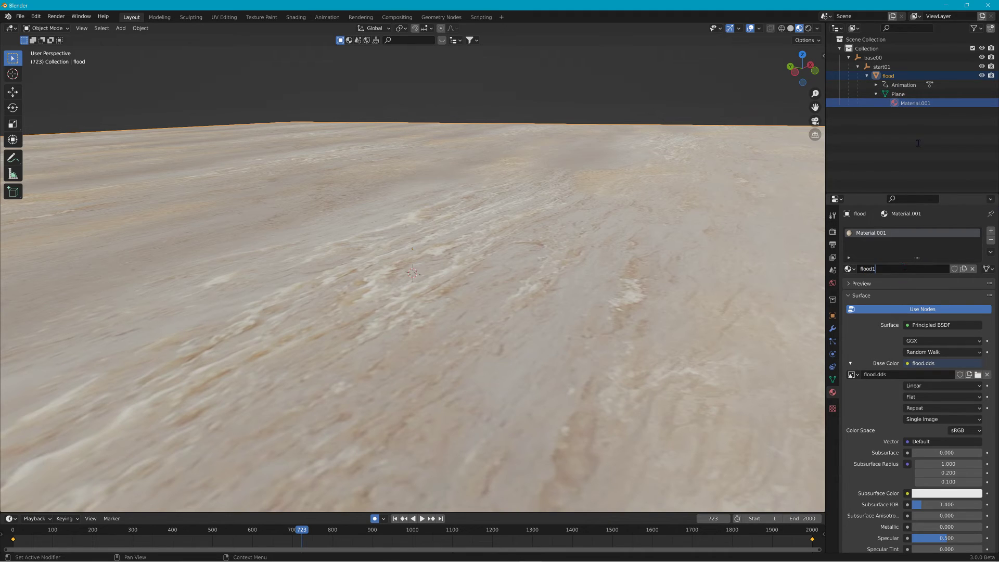
{"action": "key", "text": "Return"}
Rename the flood plane object under start01 to flood3
{"action": "left_click", "coordinate": [902, 78]}
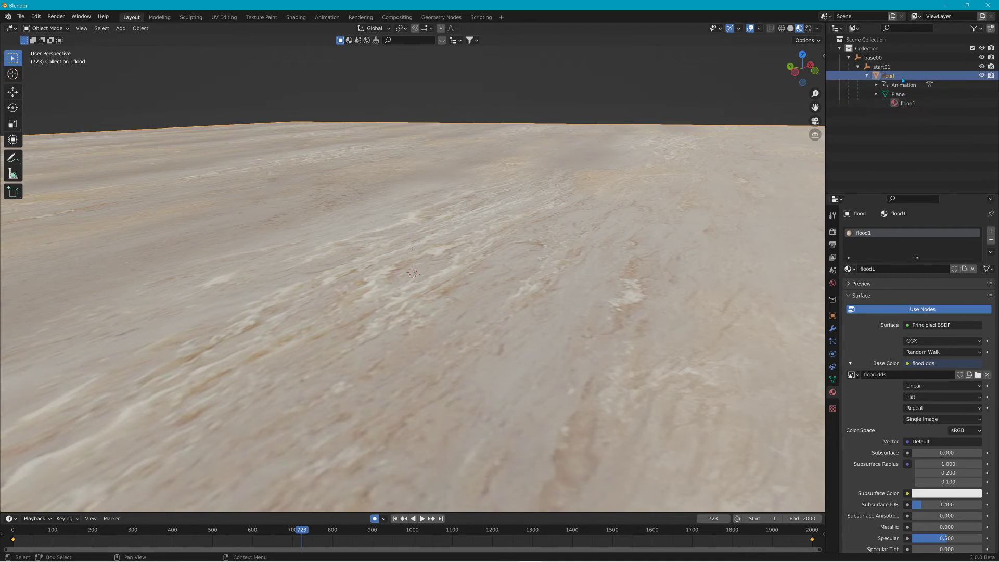
{"action": "double_click", "coordinate": [902, 77]}
{"action": "type", "text": "3"}
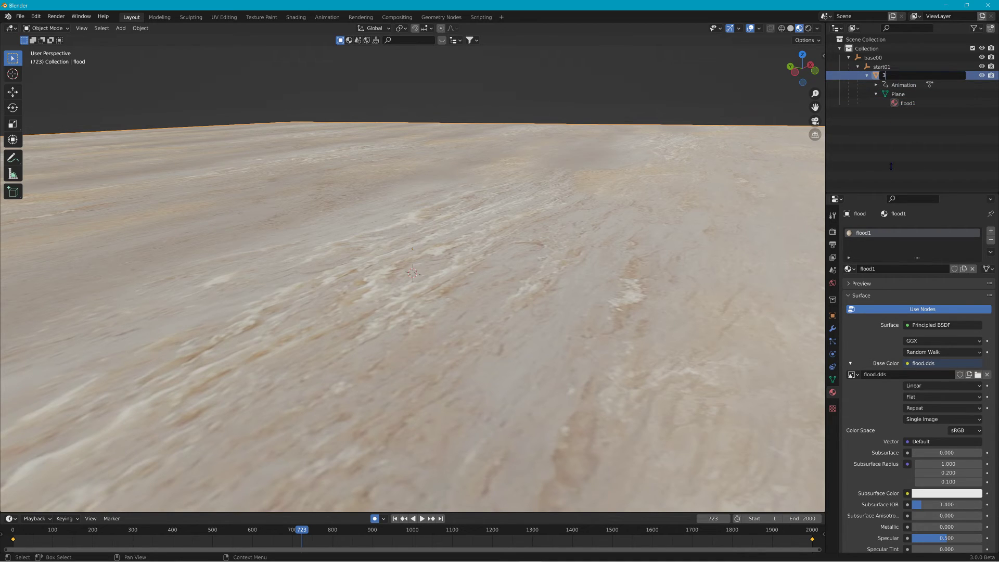
{"action": "key", "text": "Return"}
{"action": "double_click", "coordinate": [891, 76]}
{"action": "key", "text": "Return"}
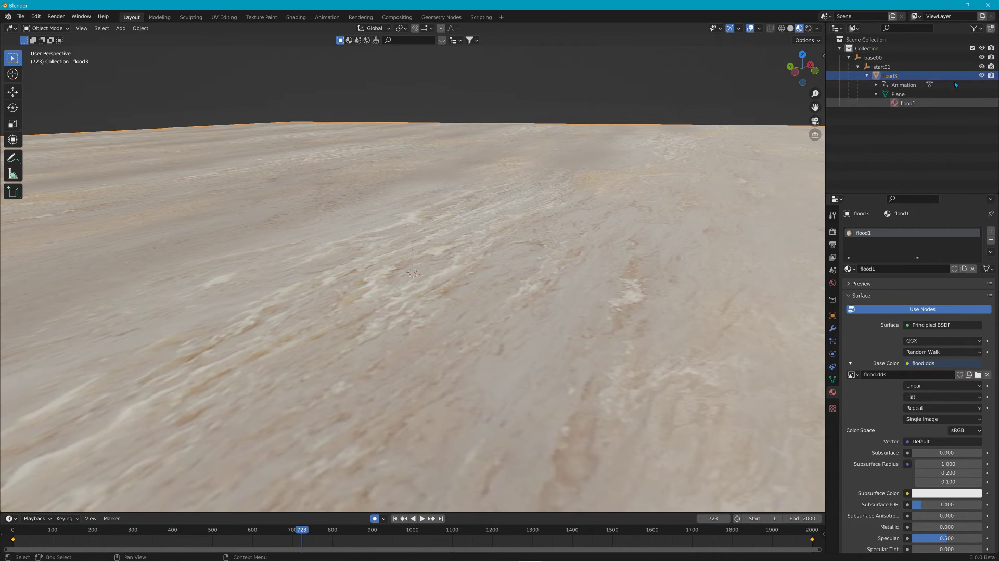
Export the scene as a COLLADA file named flood3.dae into the flood3 folder on the desktop
{"action": "left_click", "coordinate": [20, 16]}
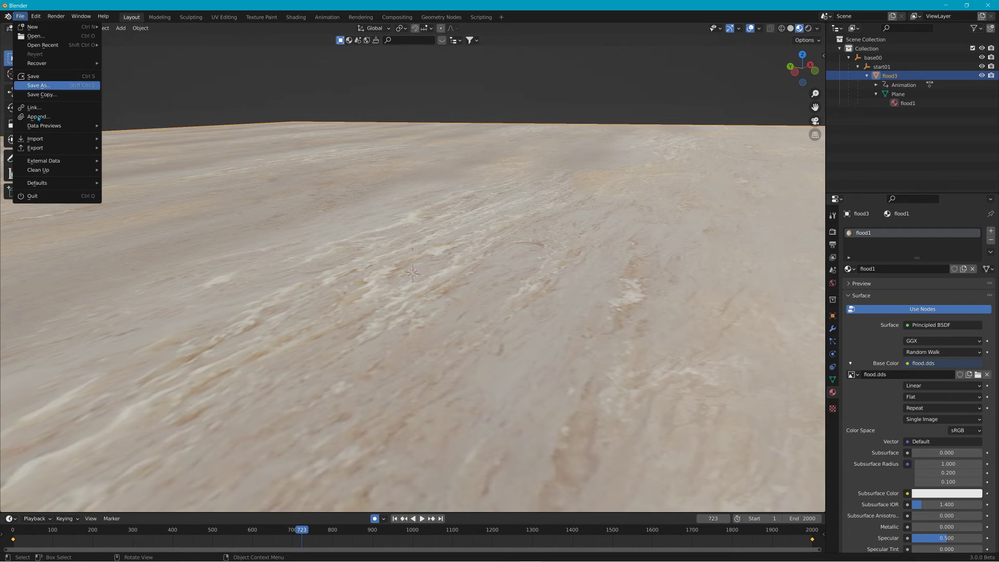
{"action": "mouse_move", "coordinate": [56, 150]}
{"action": "left_click", "coordinate": [135, 147]}
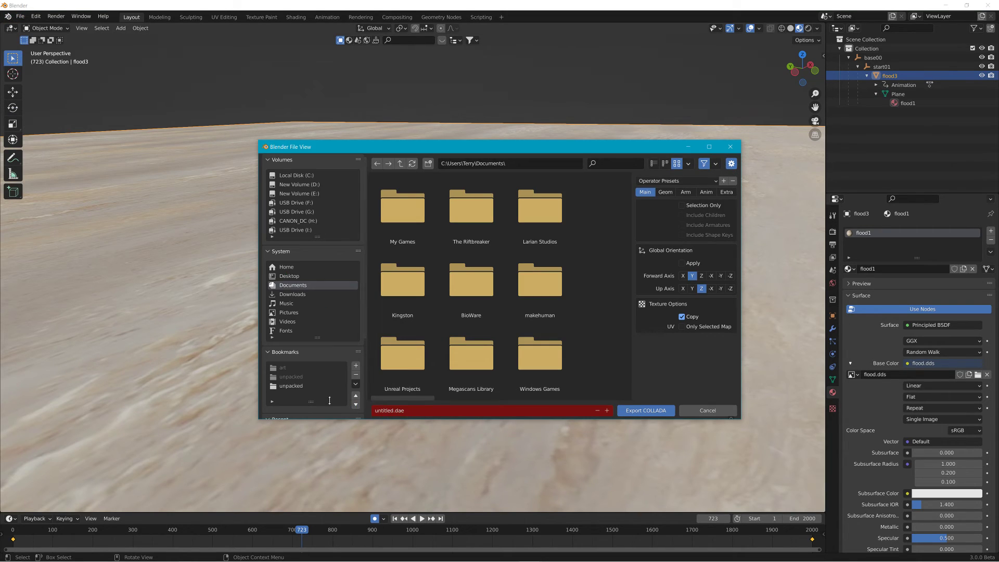
{"action": "left_click", "coordinate": [297, 276]}
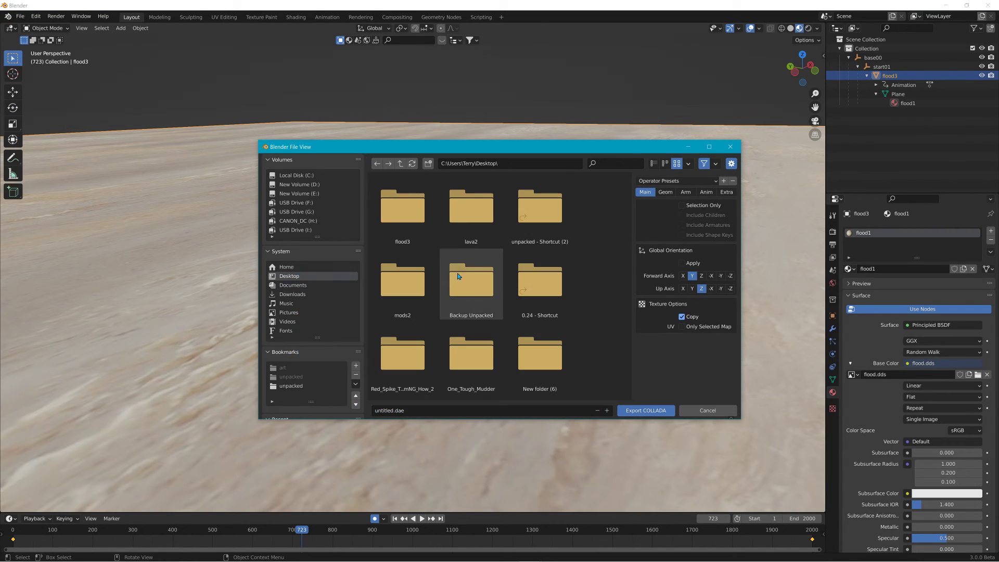
{"action": "double_click", "coordinate": [406, 227]}
{"action": "left_click", "coordinate": [414, 219]}
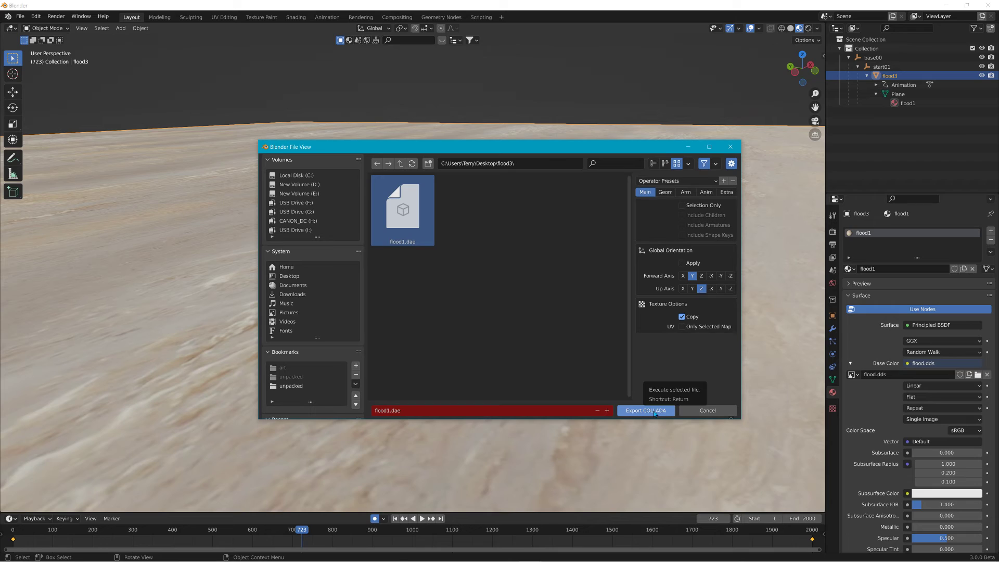
{"action": "left_click", "coordinate": [389, 409]}
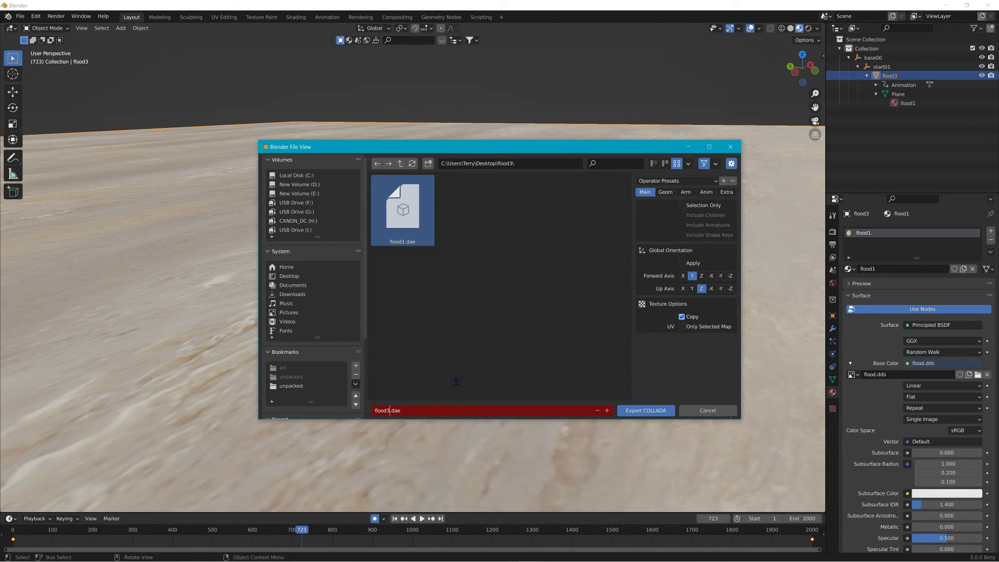
{"action": "left_click", "coordinate": [656, 414]}
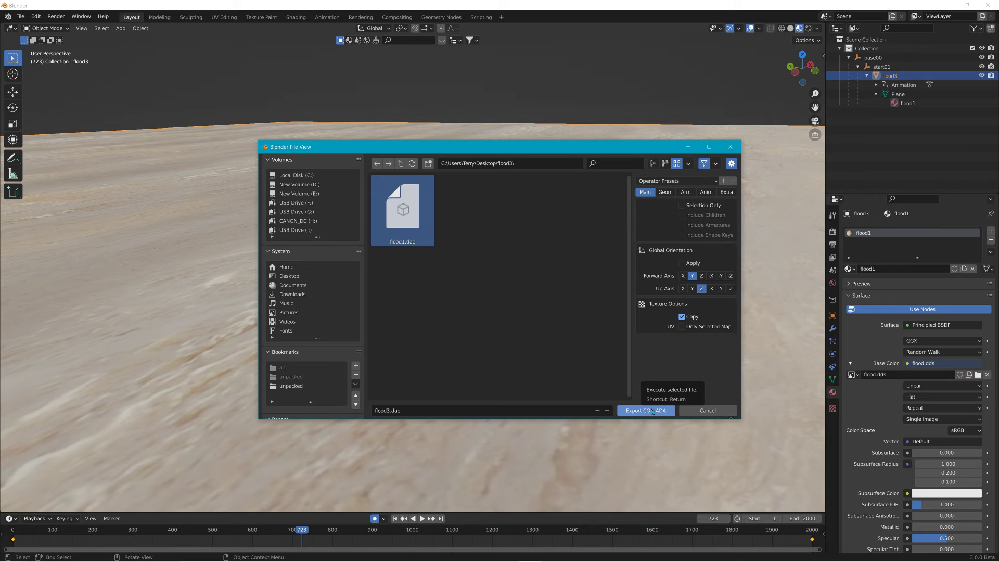
{"action": "left_click", "coordinate": [646, 410]}
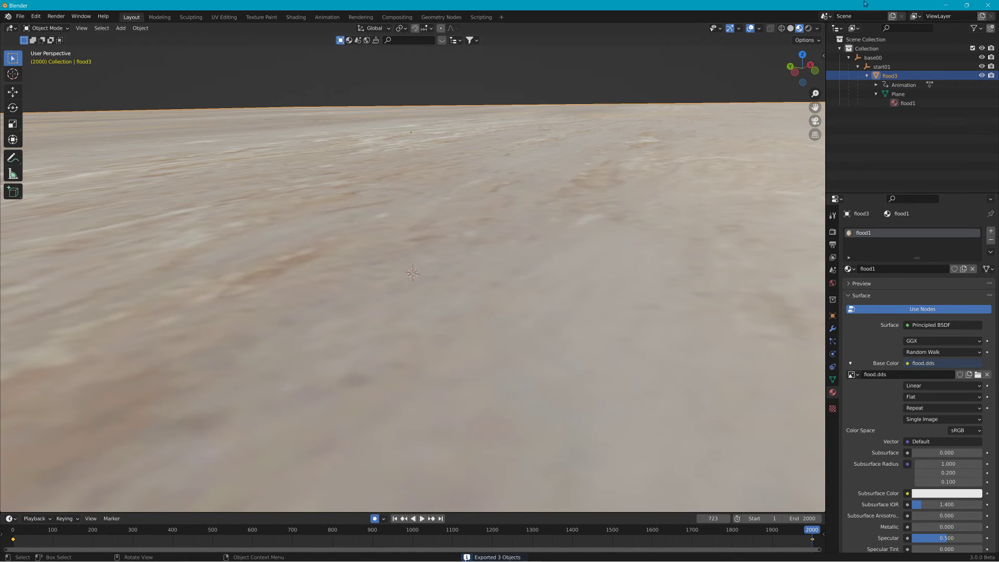
Switch to File Explorer and copy flood3.dae from the desktop flood3 folder into the outrun level's art/flood folder
{"action": "left_click", "coordinate": [942, 5]}
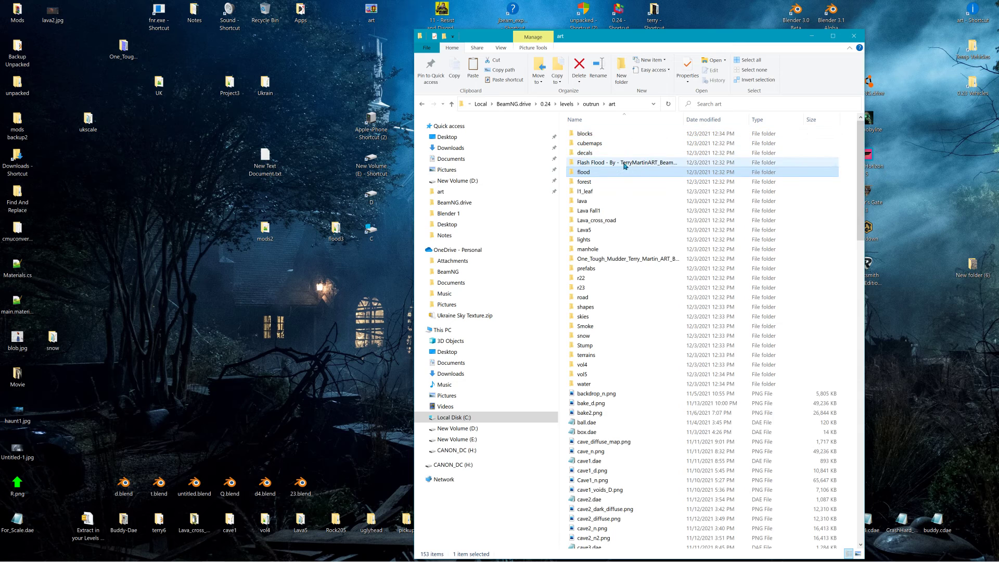
{"action": "double_click", "coordinate": [583, 172]}
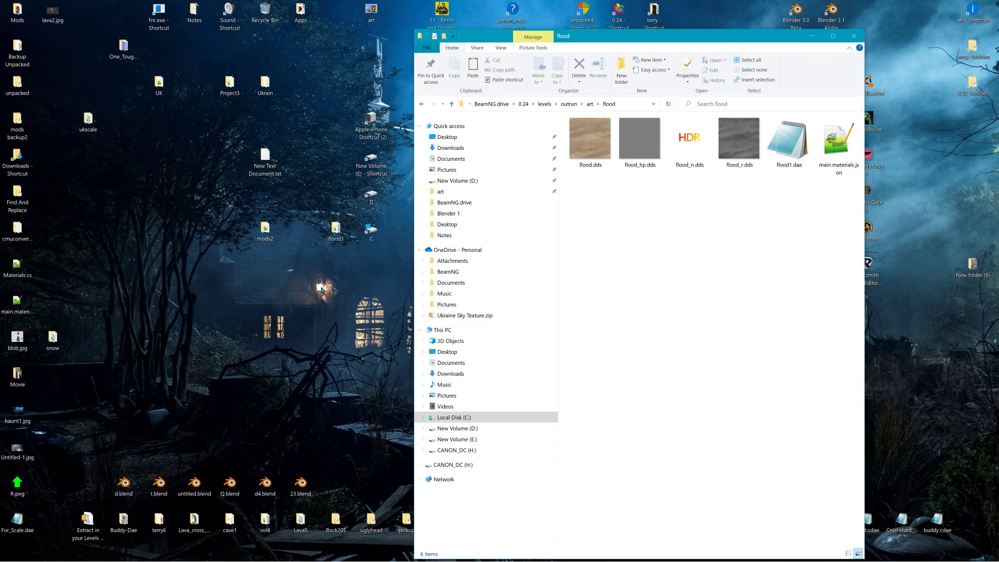
{"action": "double_click", "coordinate": [351, 237]}
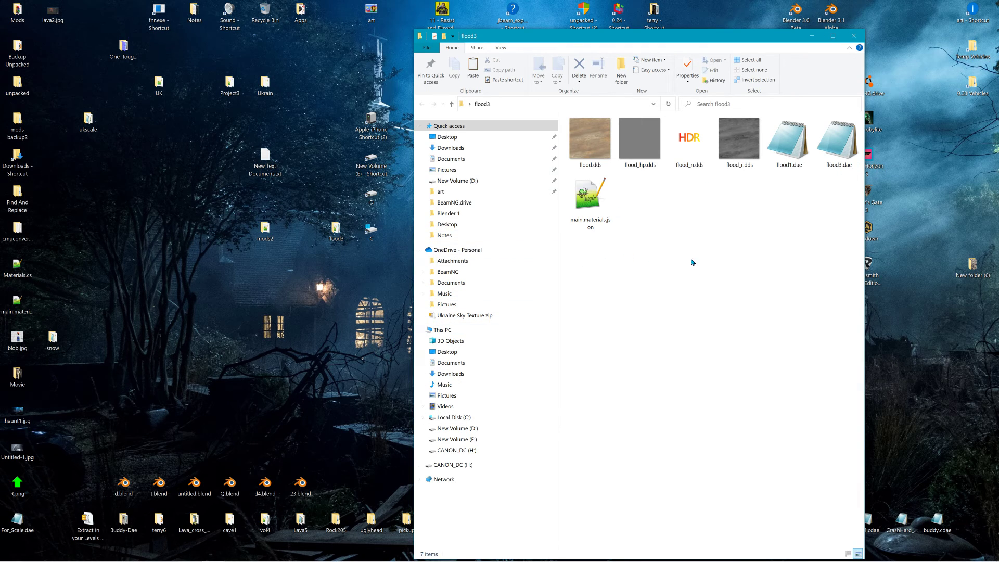
{"action": "right_click", "coordinate": [845, 148]}
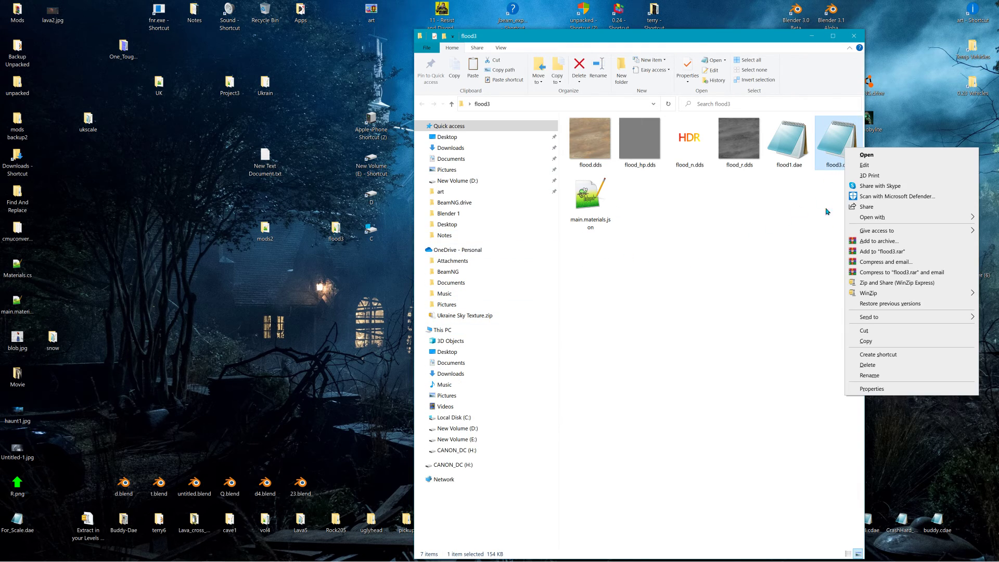
{"action": "left_click", "coordinate": [873, 345]}
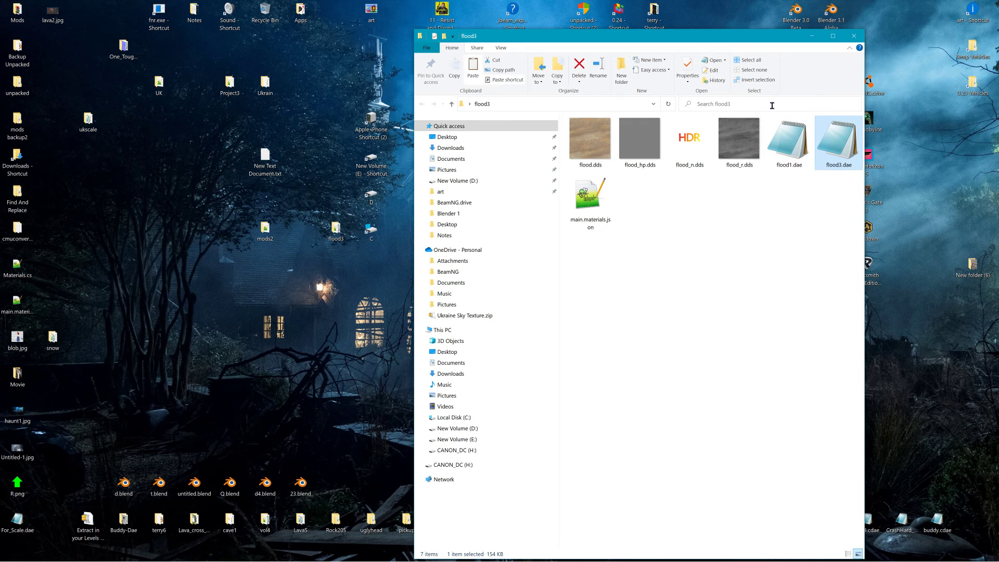
{"action": "left_click", "coordinate": [451, 103]}
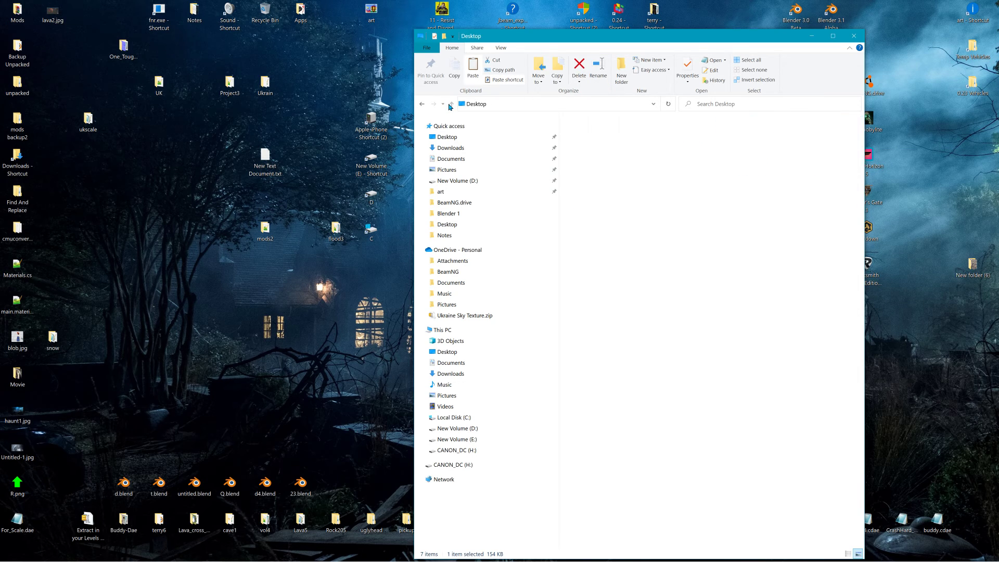
{"action": "left_click", "coordinate": [854, 37]}
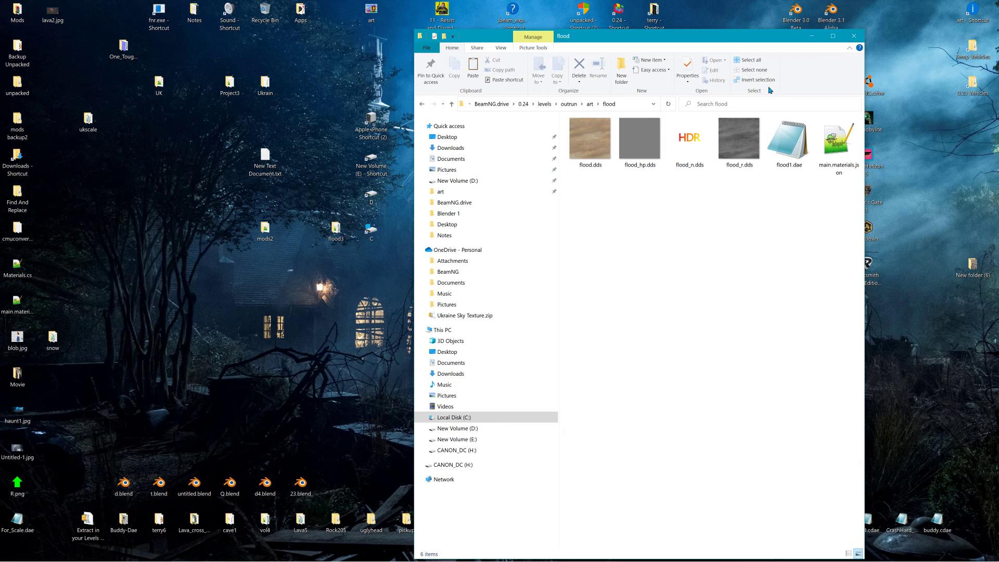
{"action": "right_click", "coordinate": [650, 203]}
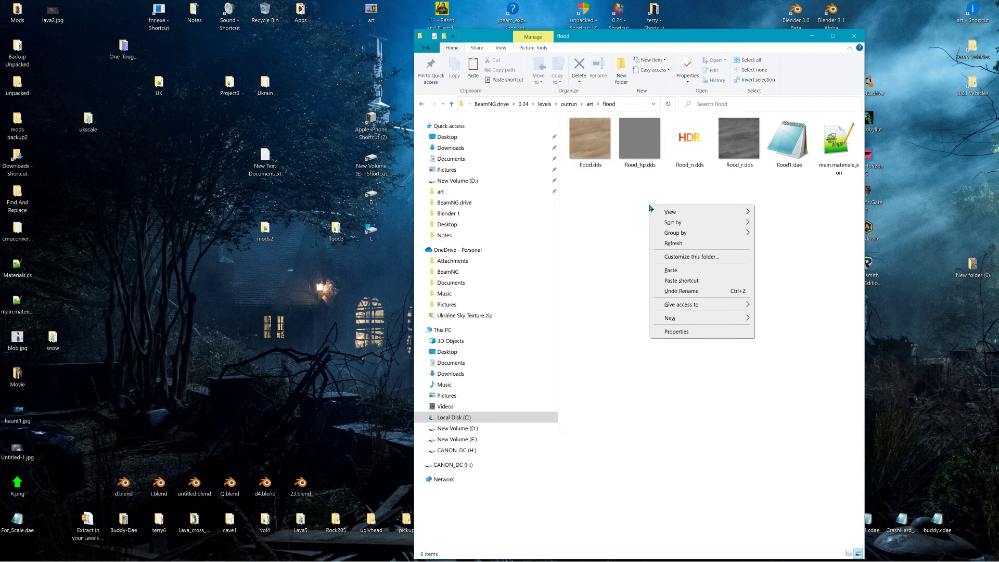
{"action": "left_click", "coordinate": [679, 266]}
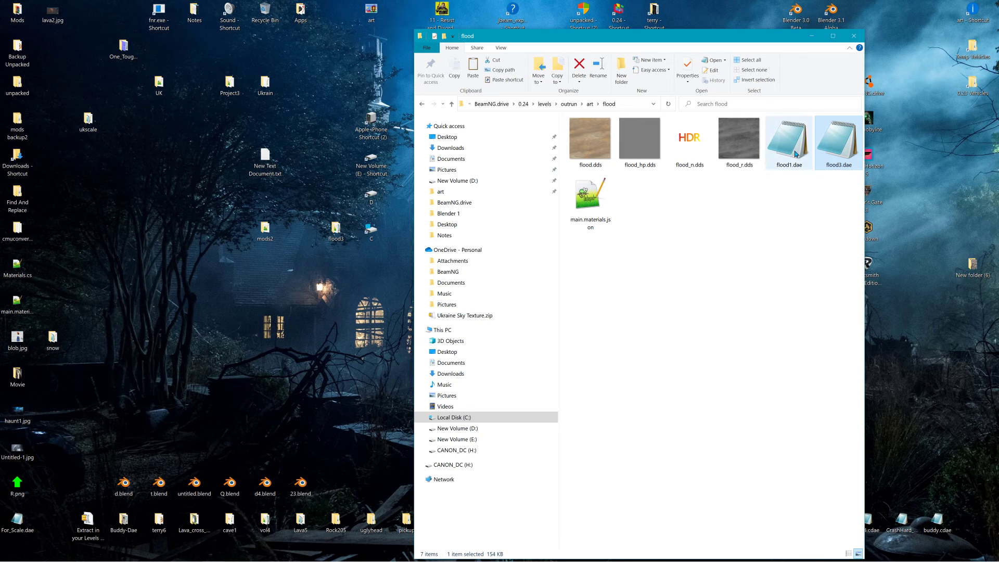
{"action": "mouse_move", "coordinate": [794, 154]}
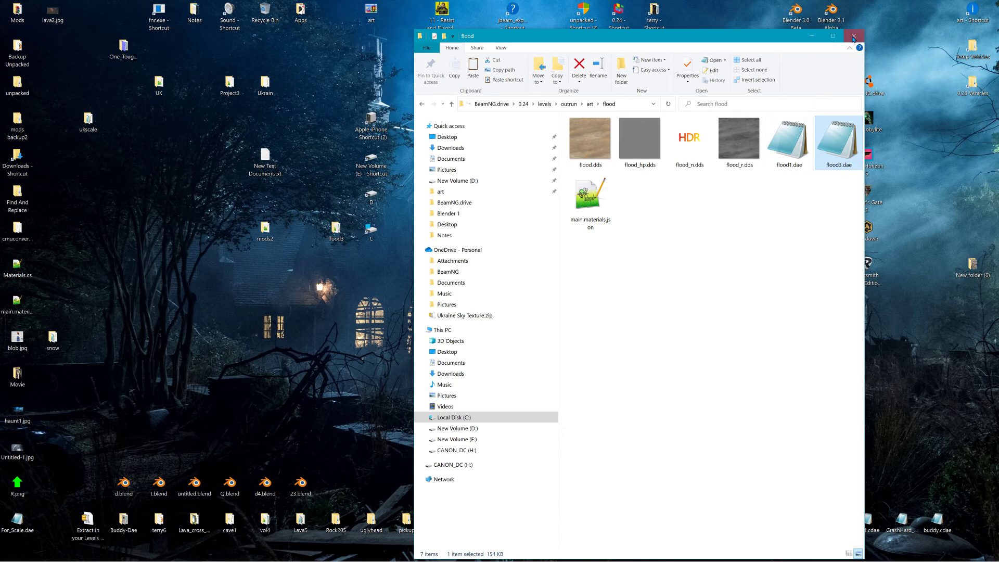
{"action": "left_click", "coordinate": [854, 38]}
Look through the small_island, smallgrid and outrun level folders in BeamNG.drive 0.24 and check the contents of outrun's art/flood folder
{"action": "double_click", "coordinate": [618, 11]}
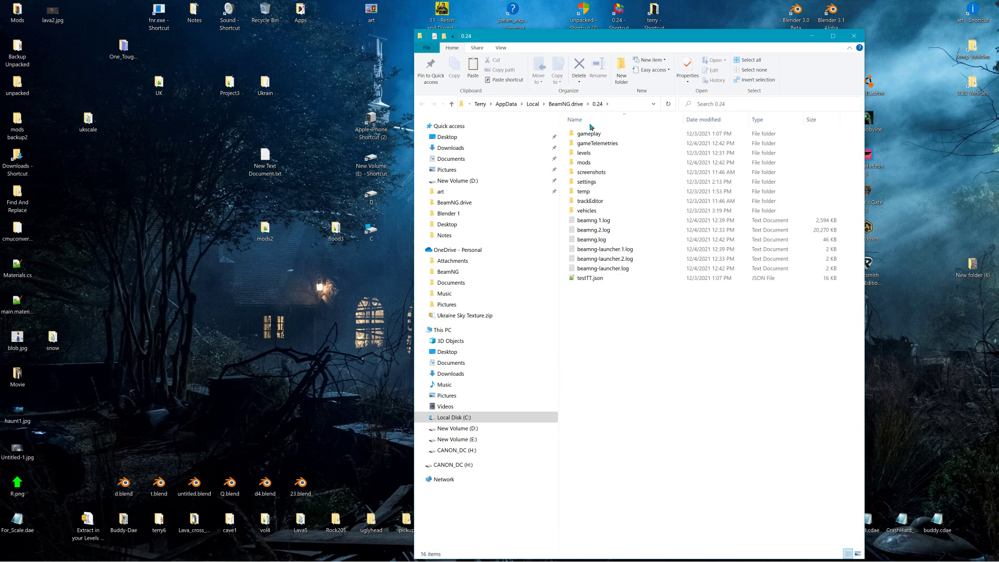
{"action": "double_click", "coordinate": [584, 152]}
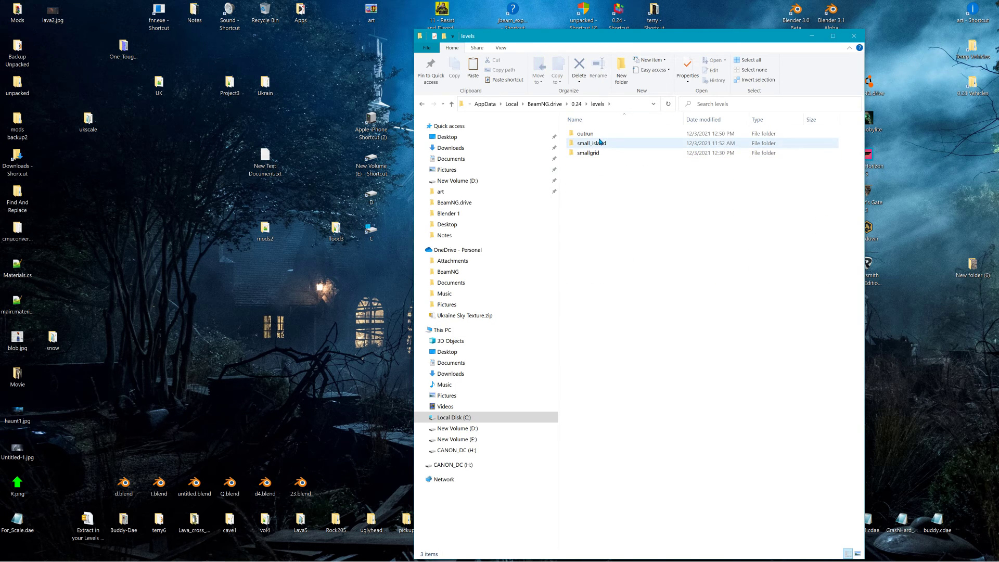
{"action": "double_click", "coordinate": [600, 142]}
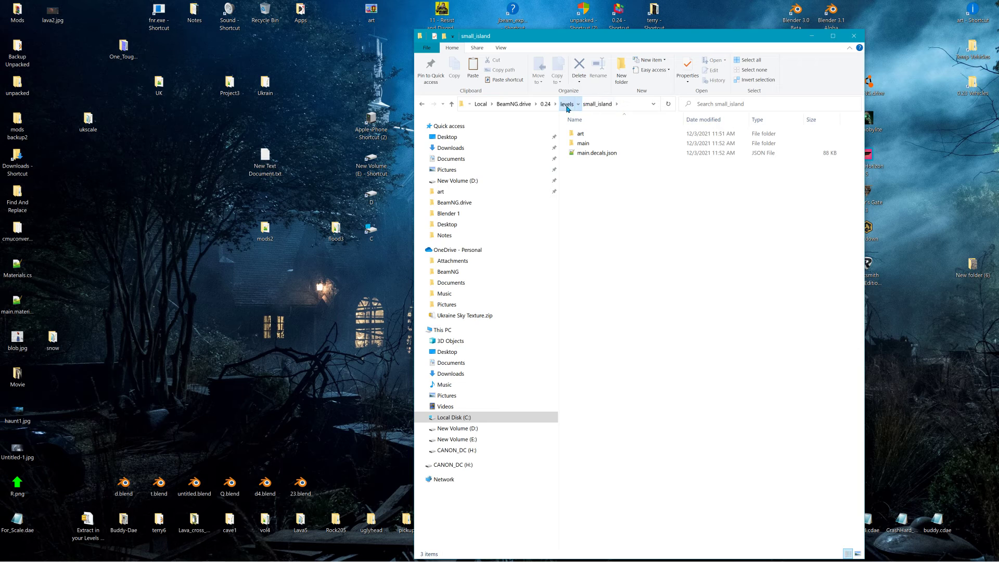
{"action": "left_click", "coordinate": [567, 104]}
{"action": "double_click", "coordinate": [585, 153]}
{"action": "double_click", "coordinate": [590, 133]}
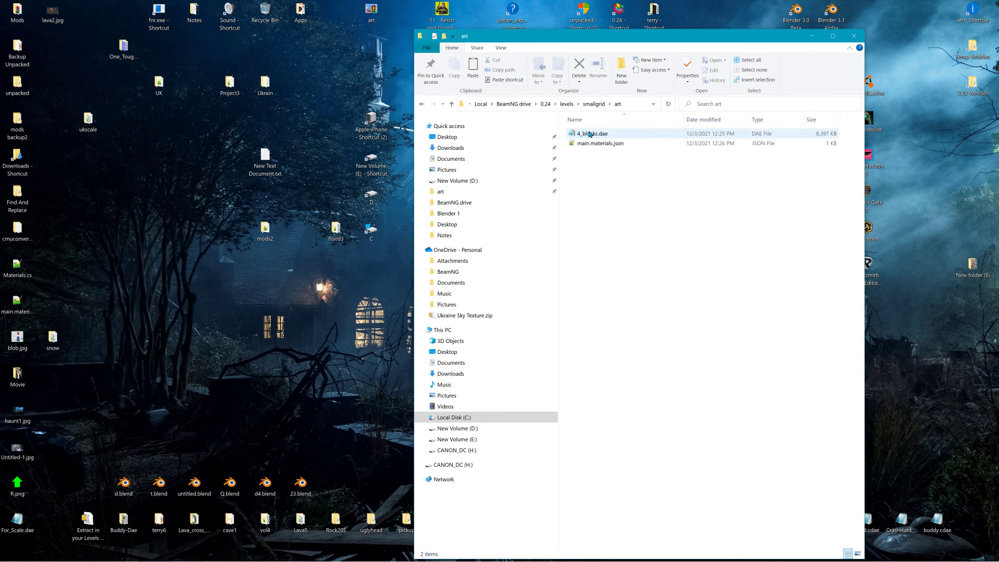
{"action": "left_click", "coordinate": [594, 104]}
{"action": "left_click", "coordinate": [569, 106]}
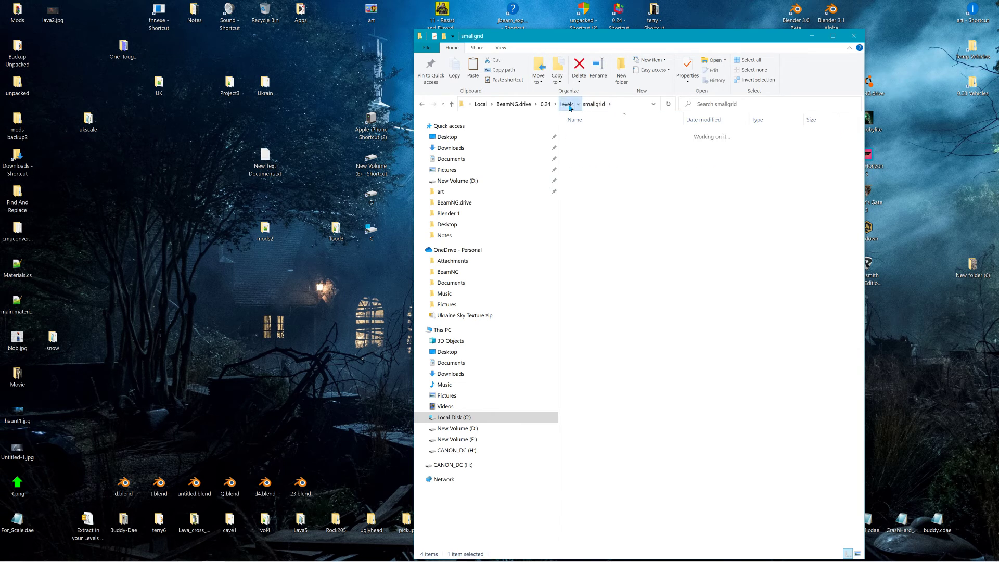
{"action": "double_click", "coordinate": [584, 133]}
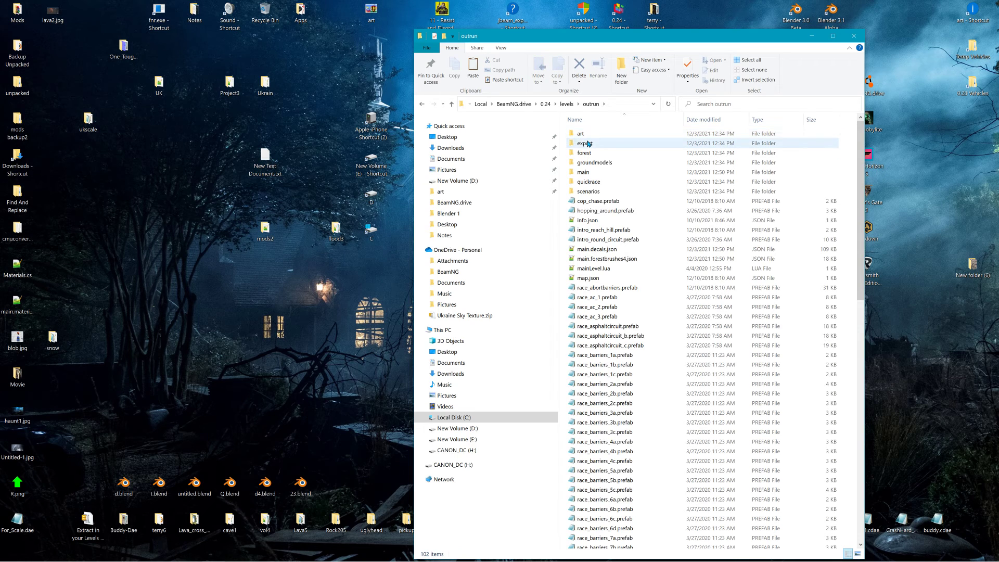
{"action": "double_click", "coordinate": [584, 134]}
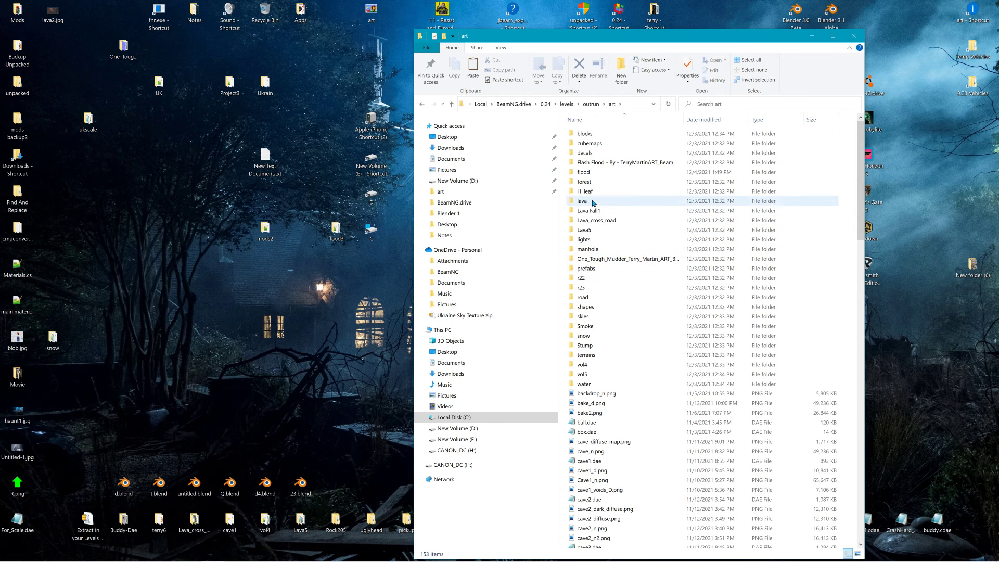
{"action": "double_click", "coordinate": [603, 174]}
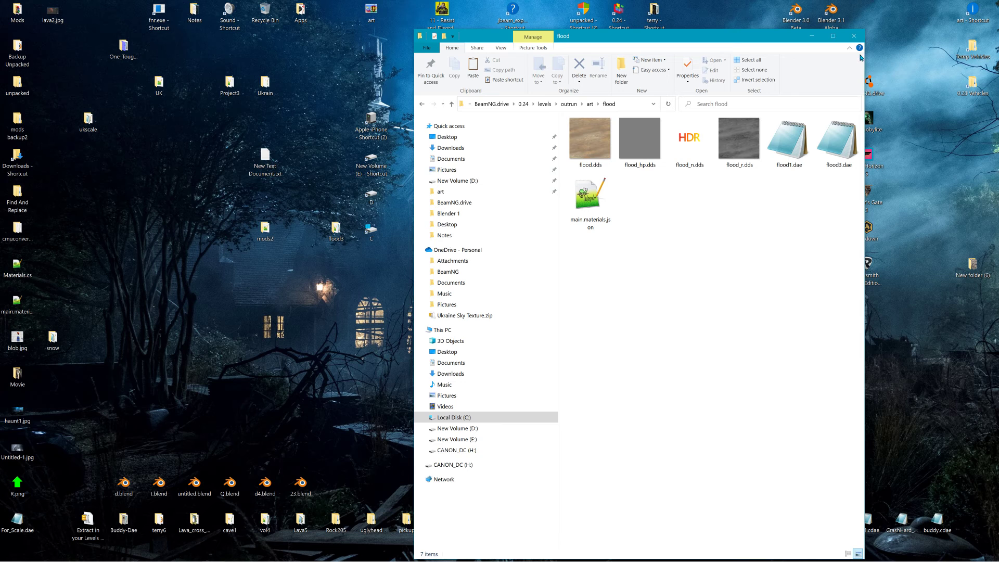
{"action": "left_click", "coordinate": [854, 36]}
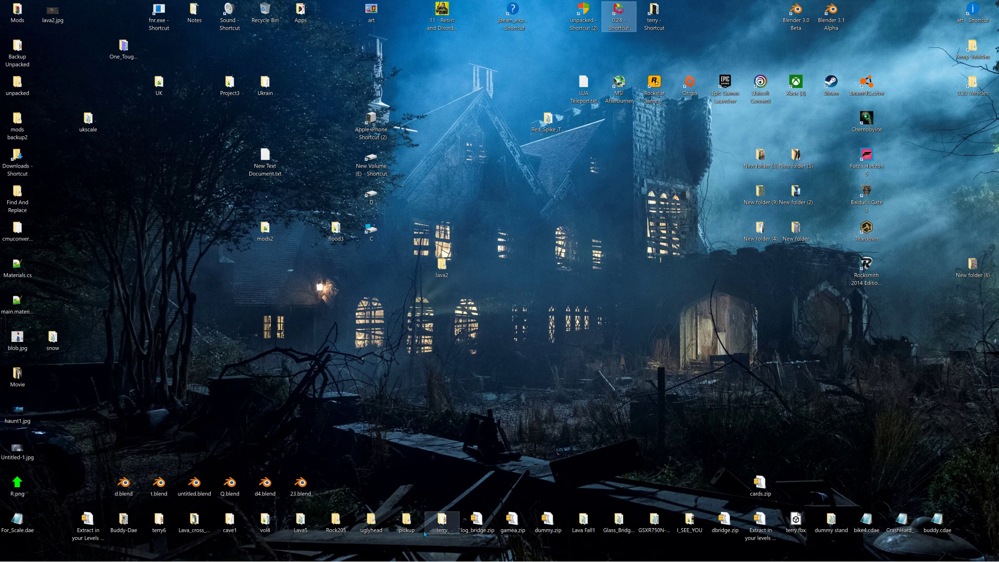
Launch BeamNG.drive from the desktop and maximize its window
{"action": "mouse_move", "coordinate": [424, 558]}
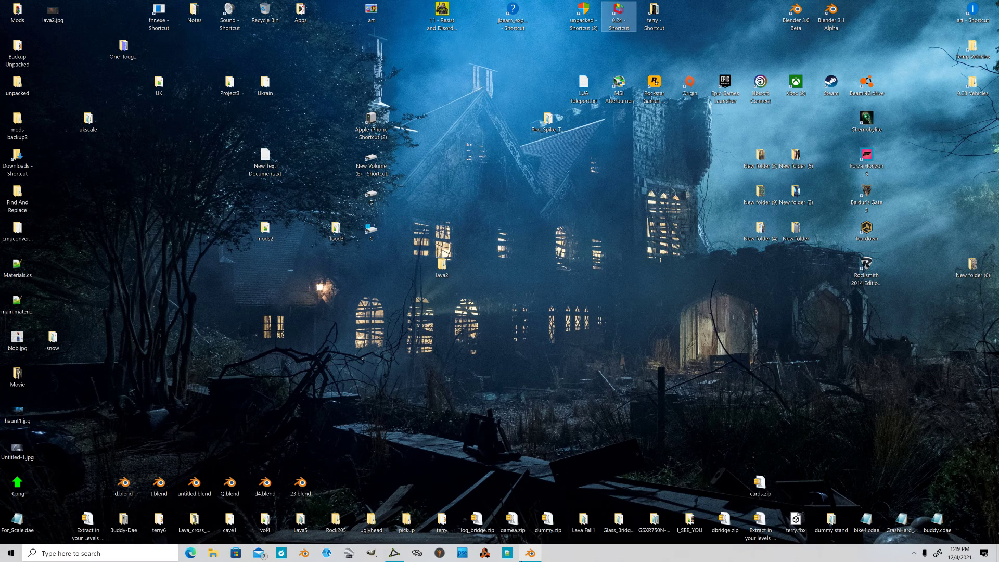
{"action": "mouse_move", "coordinate": [530, 552]}
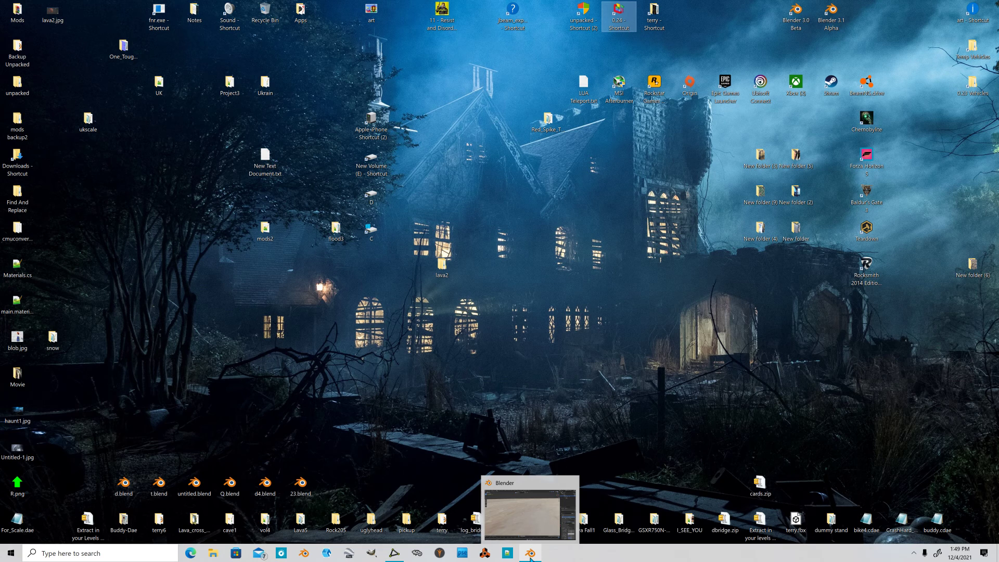
{"action": "double_click", "coordinate": [878, 85]}
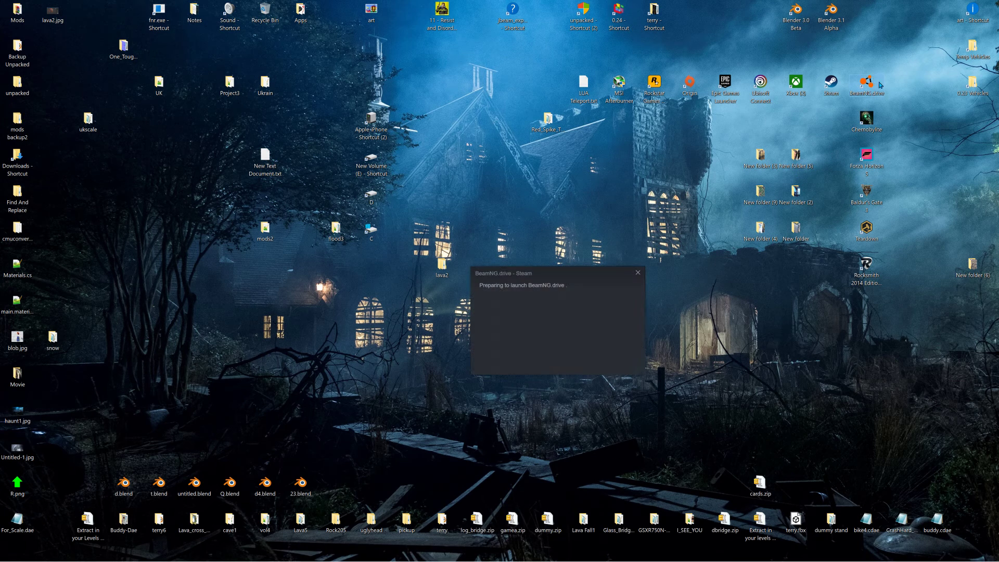
{"action": "left_click", "coordinate": [507, 260]}
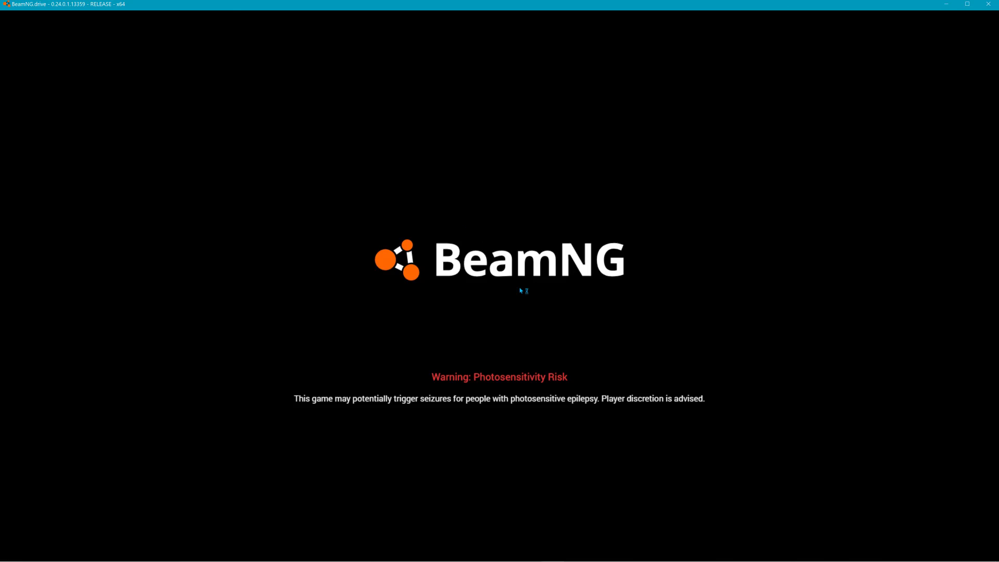
{"action": "left_click", "coordinate": [967, 4]}
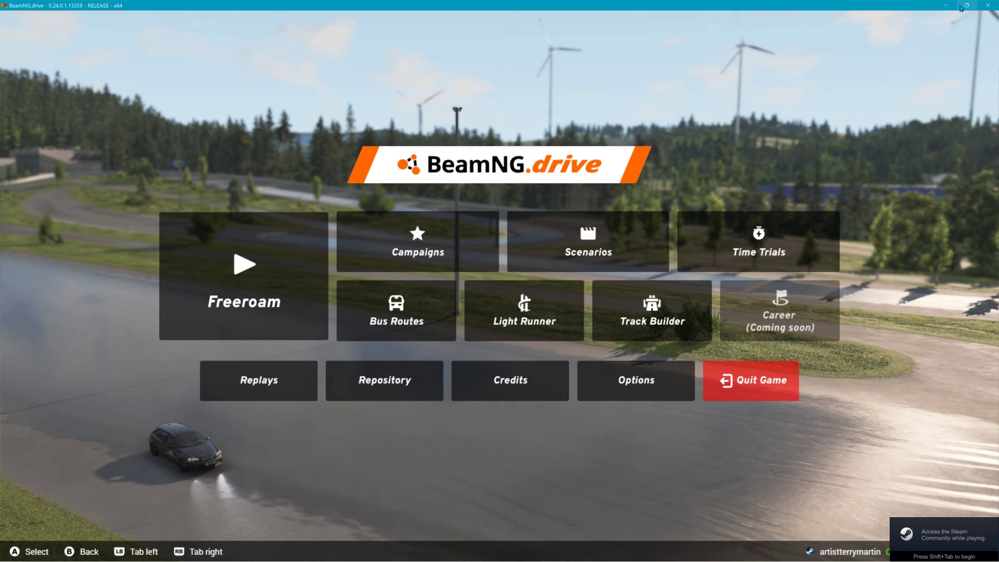
Start a Freeroam session on West Coast, USA at the Chinatown spawn point and open the world editor
{"action": "left_click", "coordinate": [266, 263]}
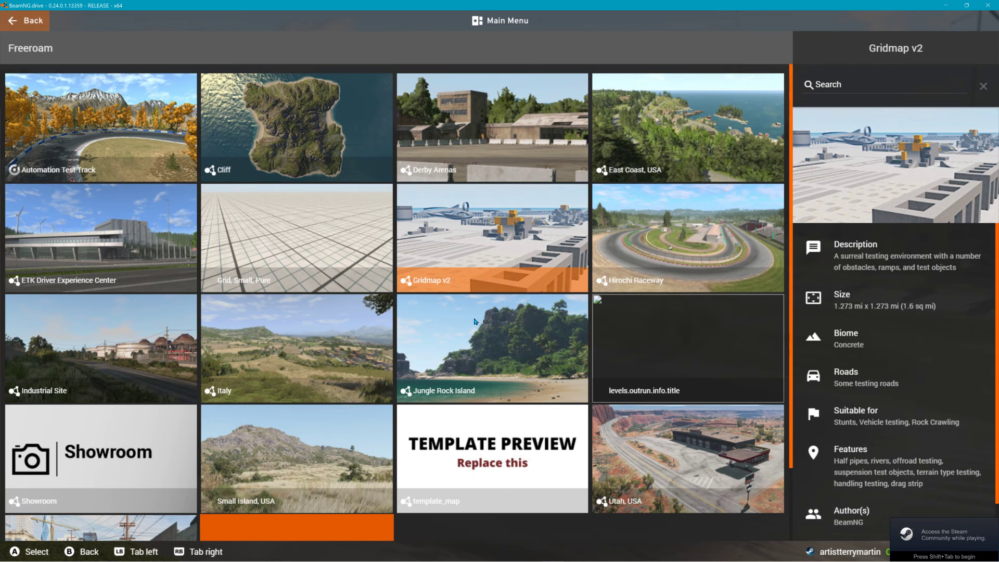
{"action": "scroll", "coordinate": [364, 364], "scroll_direction": "down", "scroll_amount": 2}
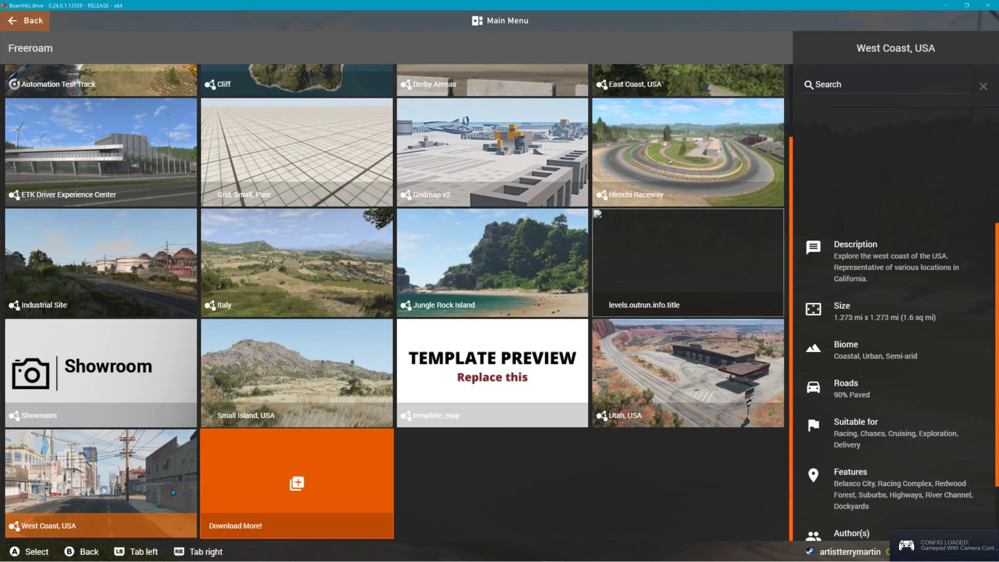
{"action": "left_click", "coordinate": [110, 483]}
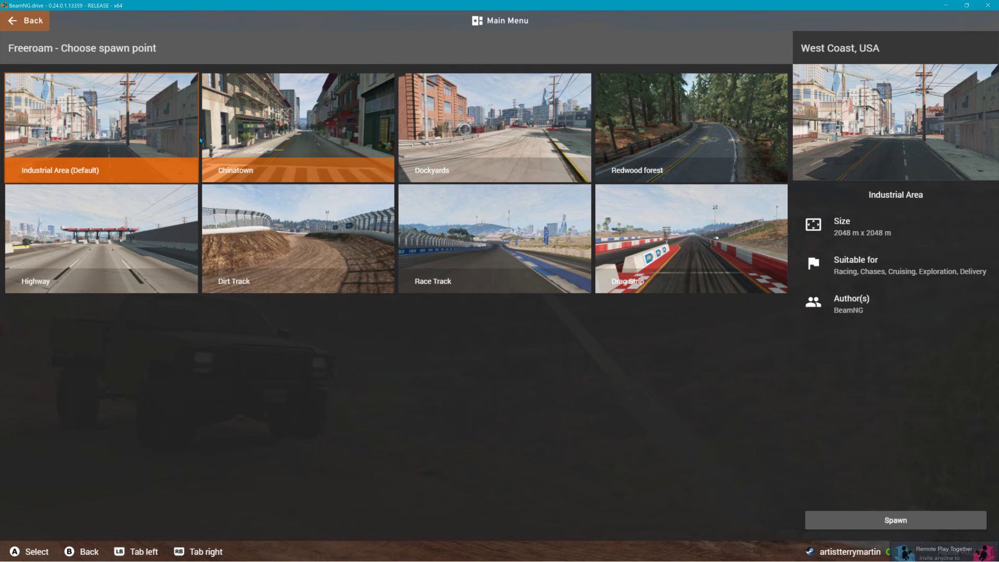
{"action": "left_click", "coordinate": [254, 130]}
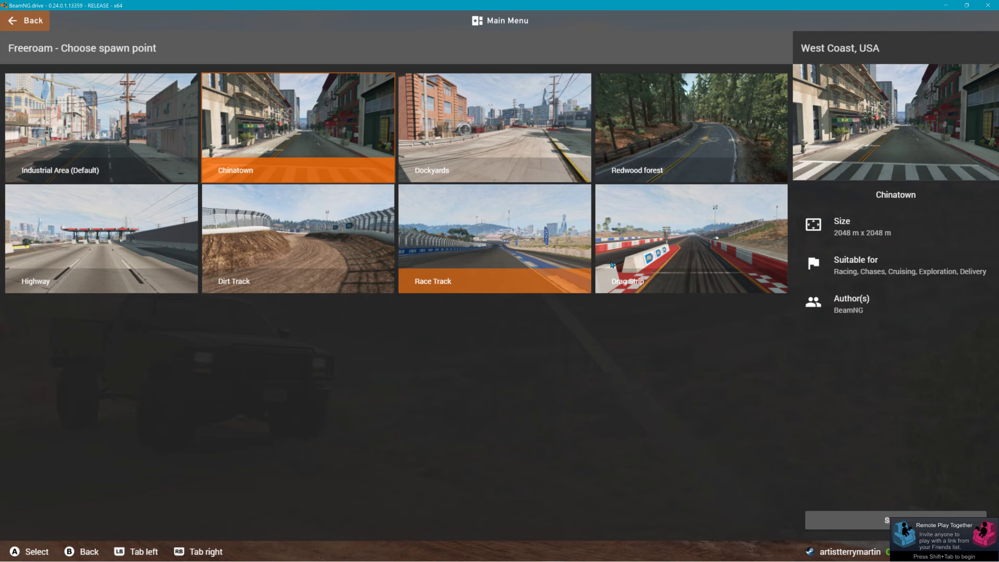
{"action": "left_click", "coordinate": [872, 521]}
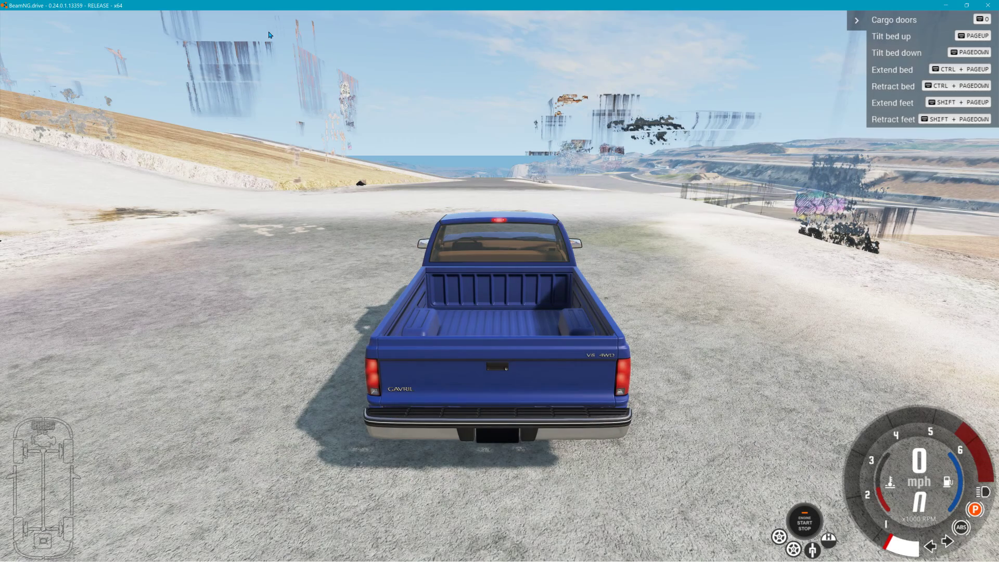
{"action": "key", "text": "F11"}
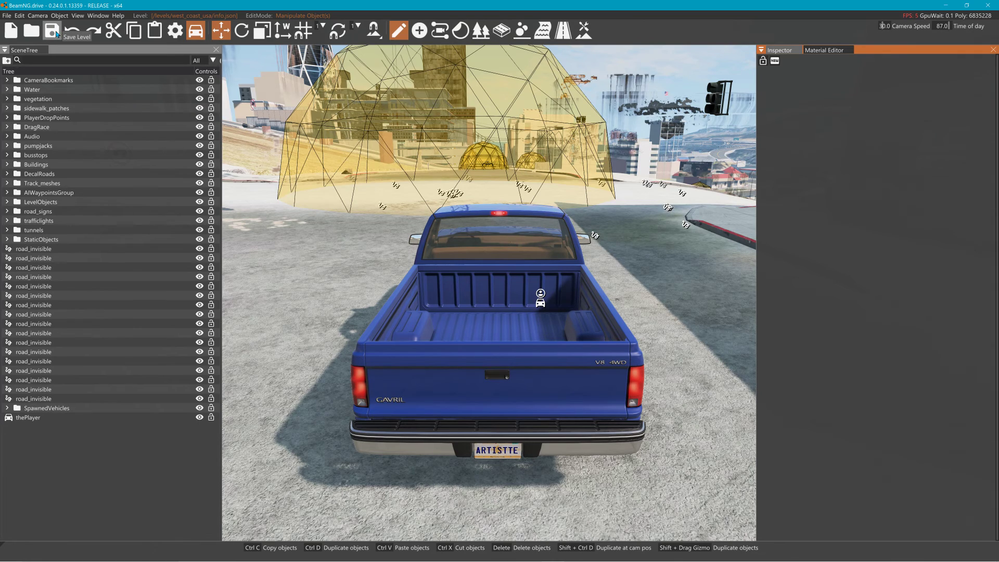
Switch to File Explorer and open the west_coast_usa level folder inside BeamNG.drive 0.24's levels folder
{"action": "left_click", "coordinate": [946, 5]}
{"action": "double_click", "coordinate": [619, 13]}
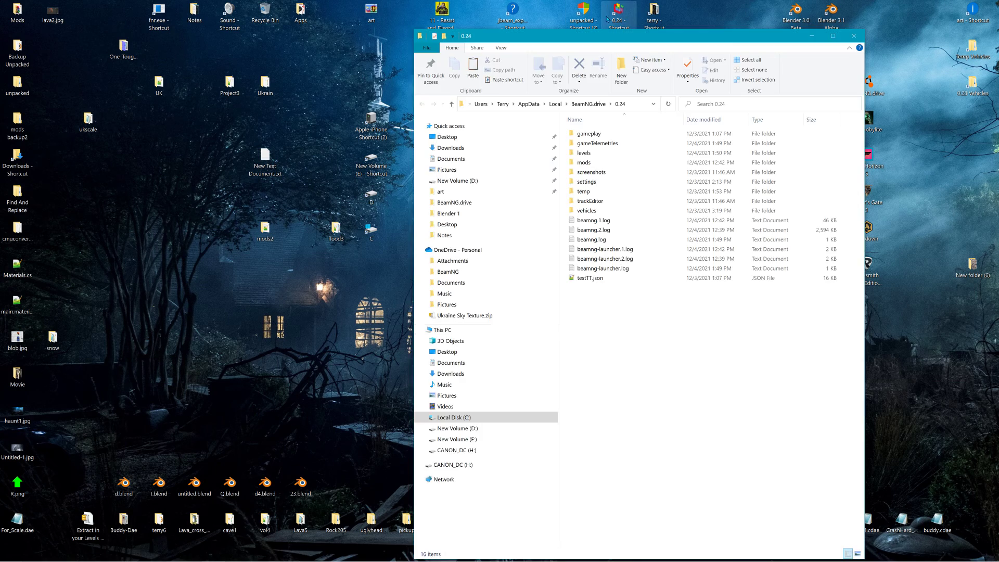
{"action": "double_click", "coordinate": [586, 153]}
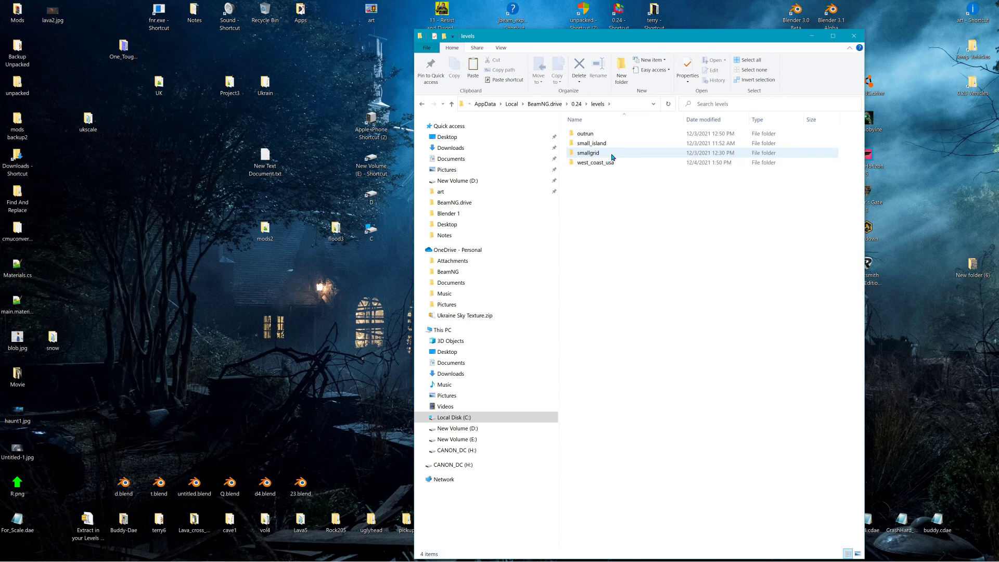
{"action": "double_click", "coordinate": [598, 163]}
{"action": "double_click", "coordinate": [598, 143]}
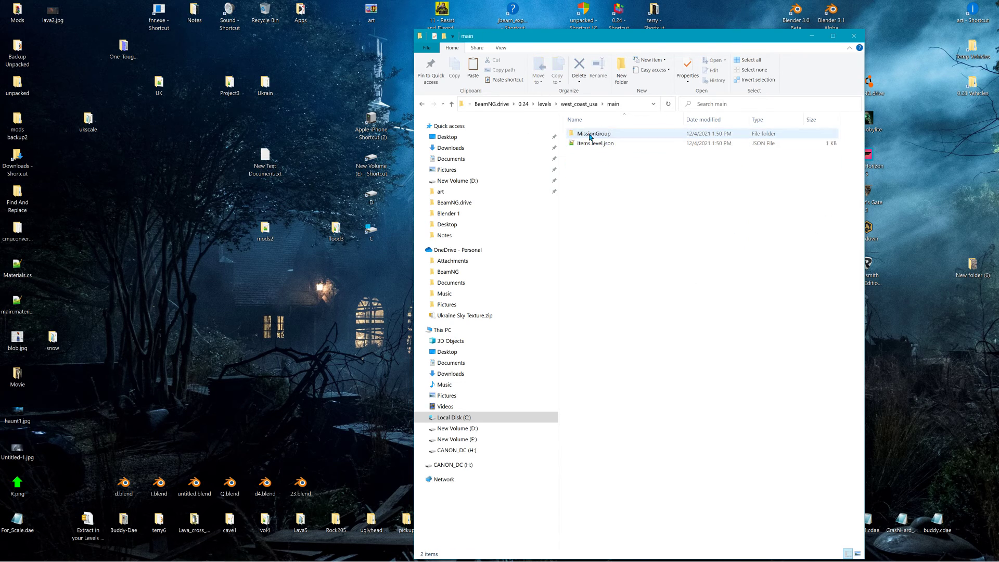
{"action": "left_click", "coordinate": [601, 107]}
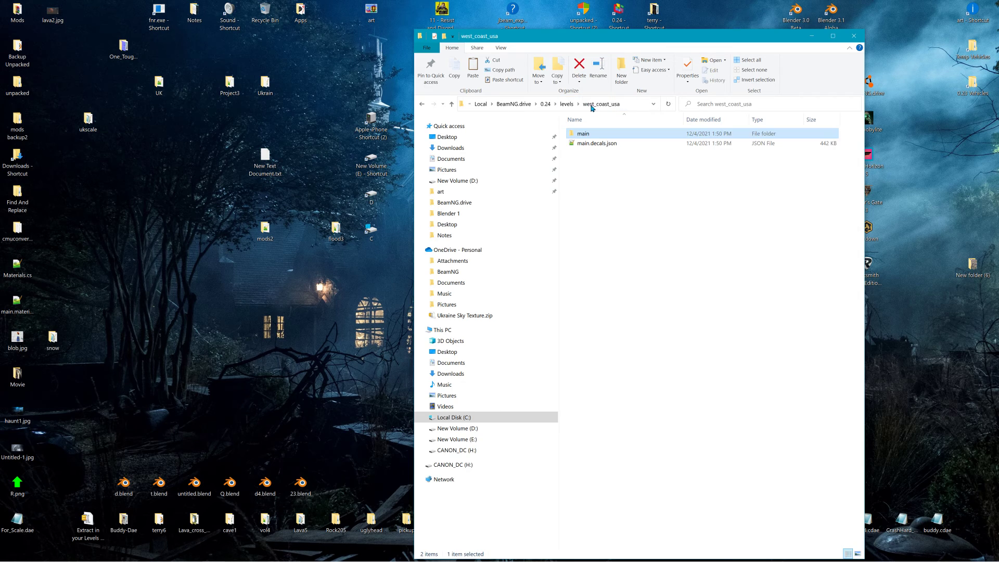
Create a folder named Art in the west_coast_usa level folder and open it, moving its window clear of the desktop shortcuts
{"action": "right_click", "coordinate": [601, 166]}
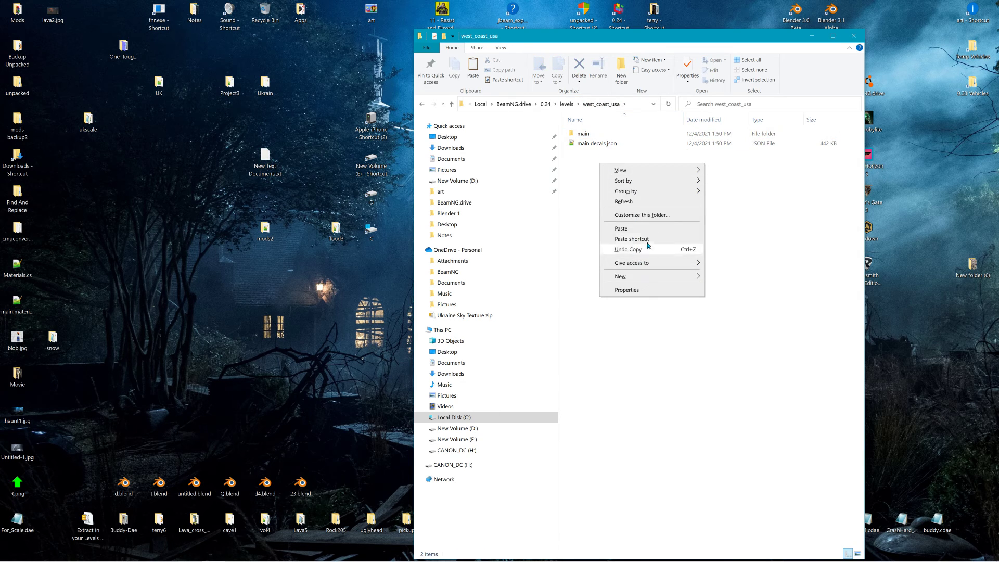
{"action": "mouse_move", "coordinate": [638, 277]}
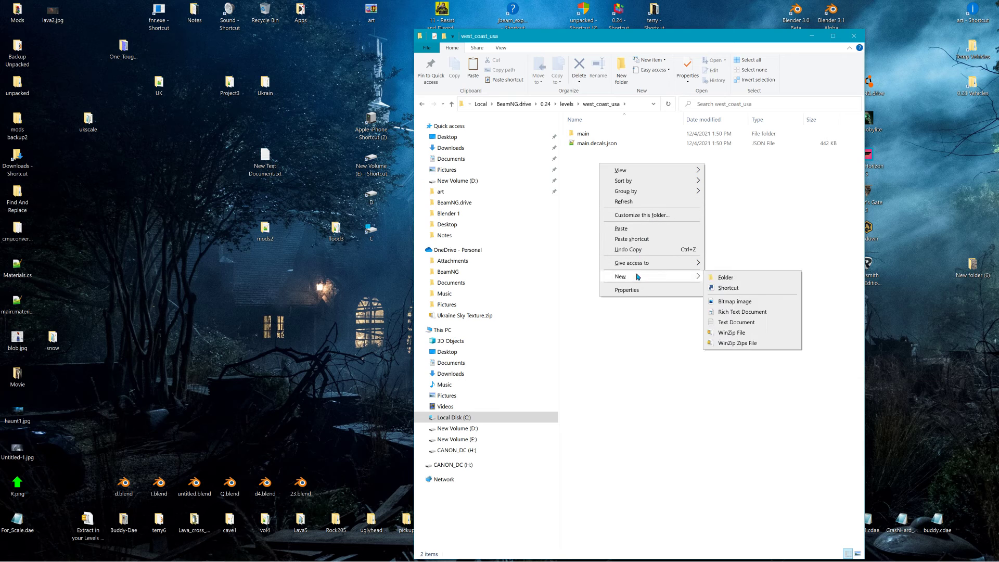
{"action": "left_click", "coordinate": [733, 278]}
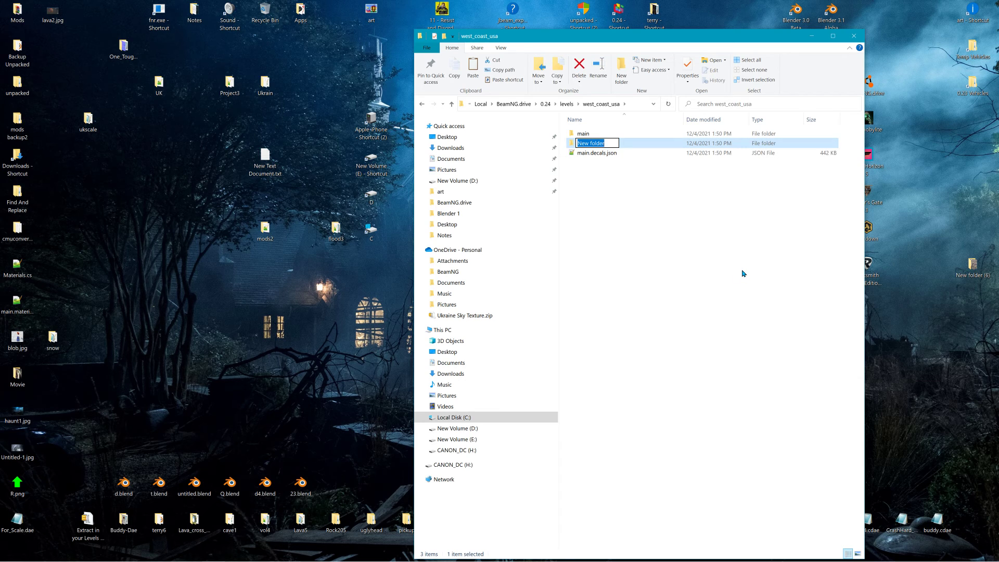
{"action": "type", "text": "Art"}
{"action": "left_click", "coordinate": [669, 251]}
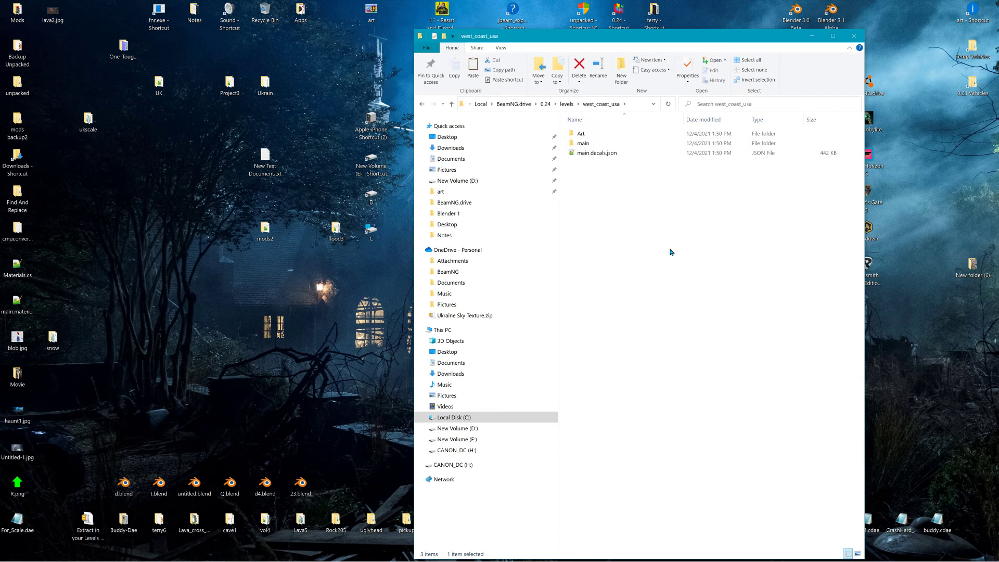
{"action": "double_click", "coordinate": [582, 143]}
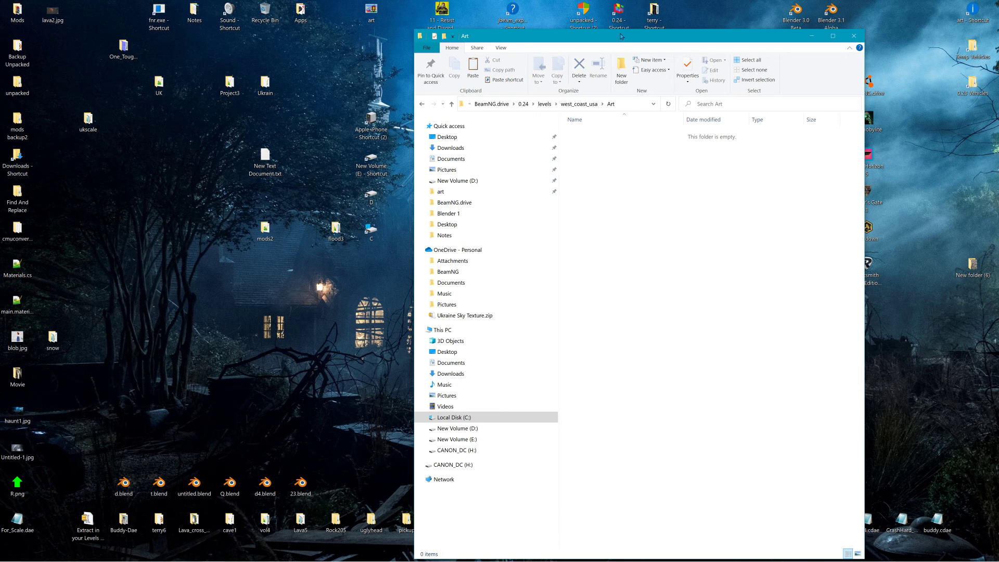
{"action": "left_click_drag", "start_coordinate": [620, 36], "coordinate": [399, 11]}
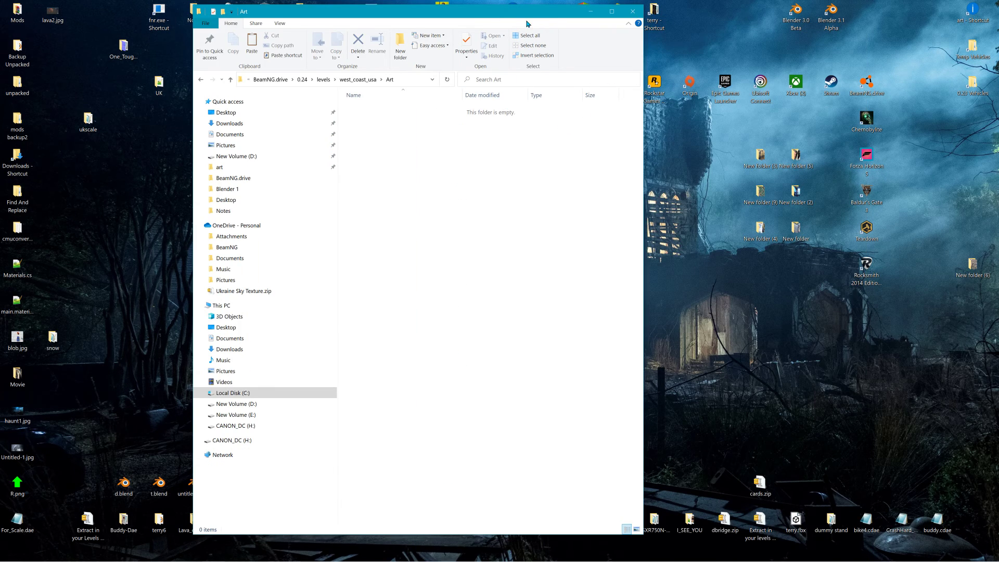
{"action": "left_click_drag", "start_coordinate": [527, 14], "coordinate": [514, 134]}
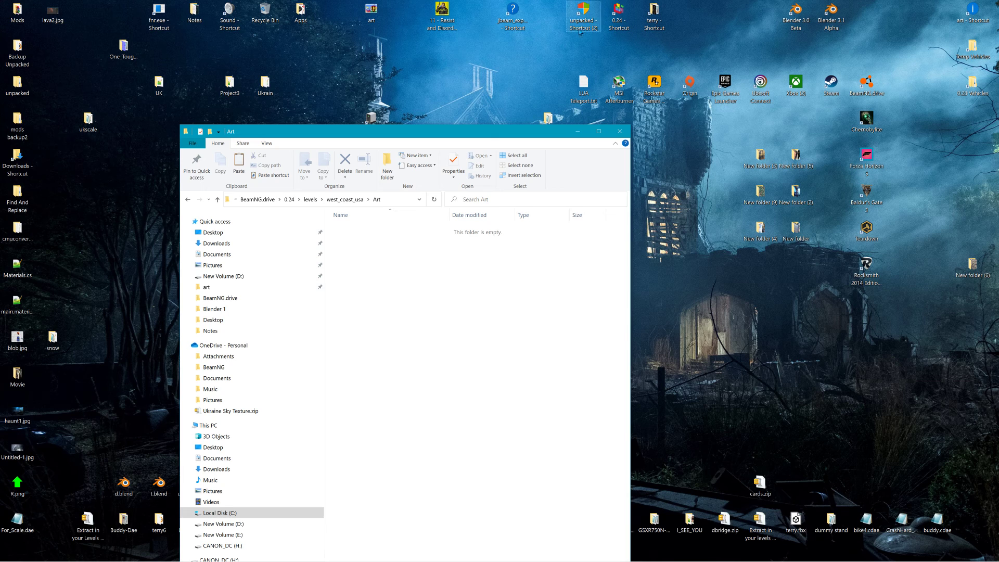
Open the outrun level's art folder from the 0.24 levels folder in a second File Explorer window
{"action": "left_click", "coordinate": [626, 18]}
{"action": "double_click", "coordinate": [626, 18]}
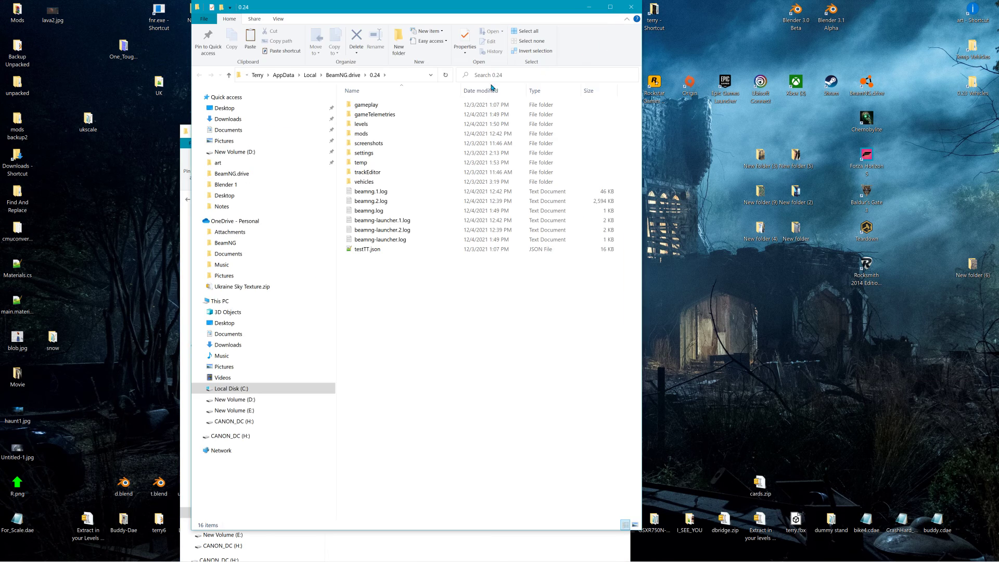
{"action": "left_click", "coordinate": [372, 125]}
{"action": "double_click", "coordinate": [372, 124]}
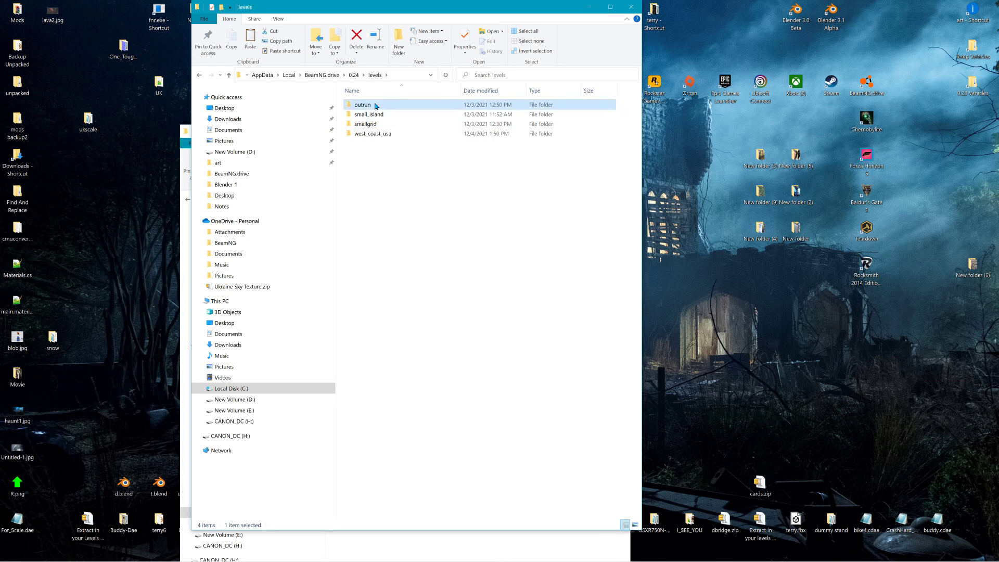
{"action": "double_click", "coordinate": [375, 104]}
{"action": "double_click", "coordinate": [367, 106]}
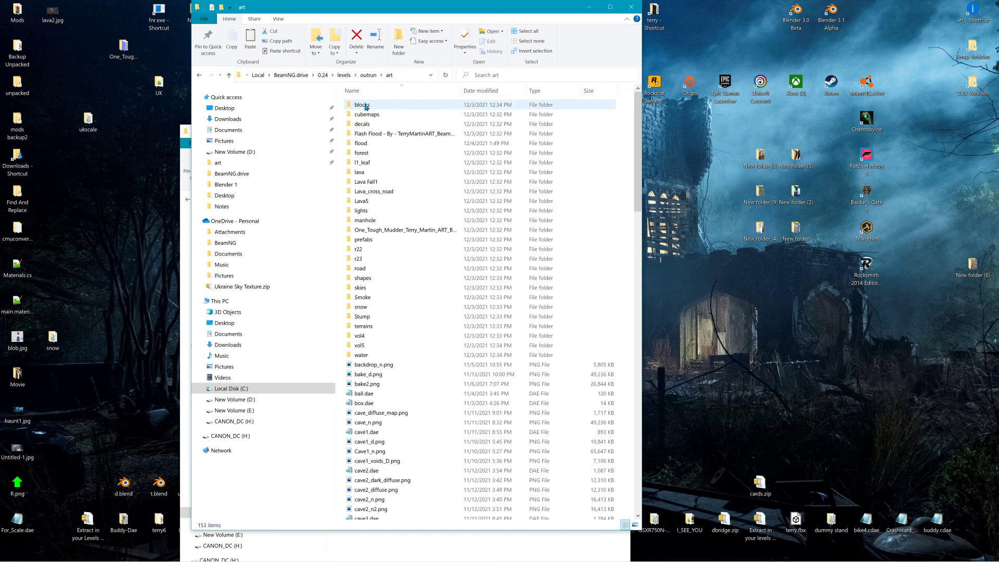
Copy the flood folder from outrun's art folder into west_coast_usa's Art folder and clear both Explorer windows away
{"action": "left_click", "coordinate": [370, 144]}
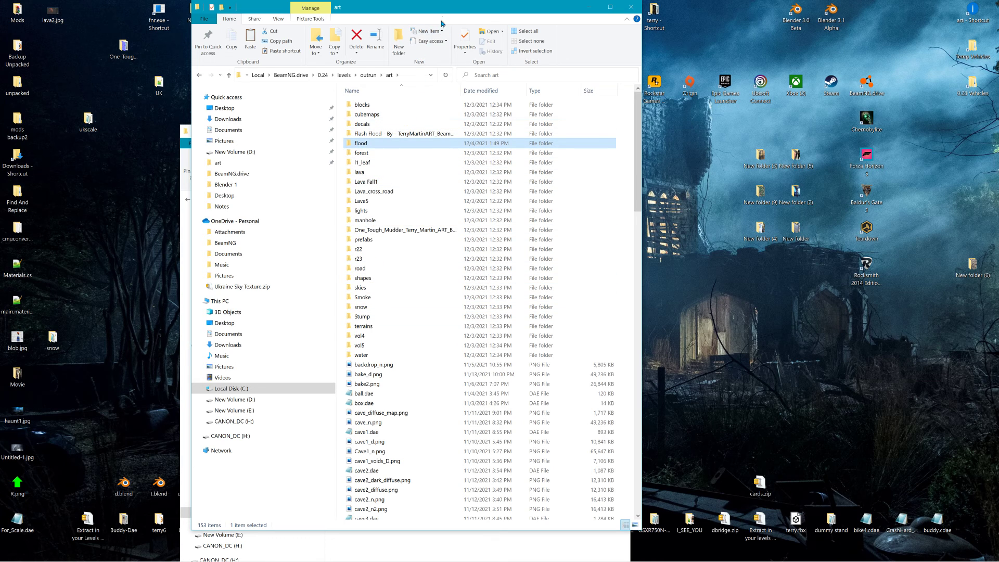
{"action": "left_click_drag", "start_coordinate": [444, 13], "coordinate": [749, 30]}
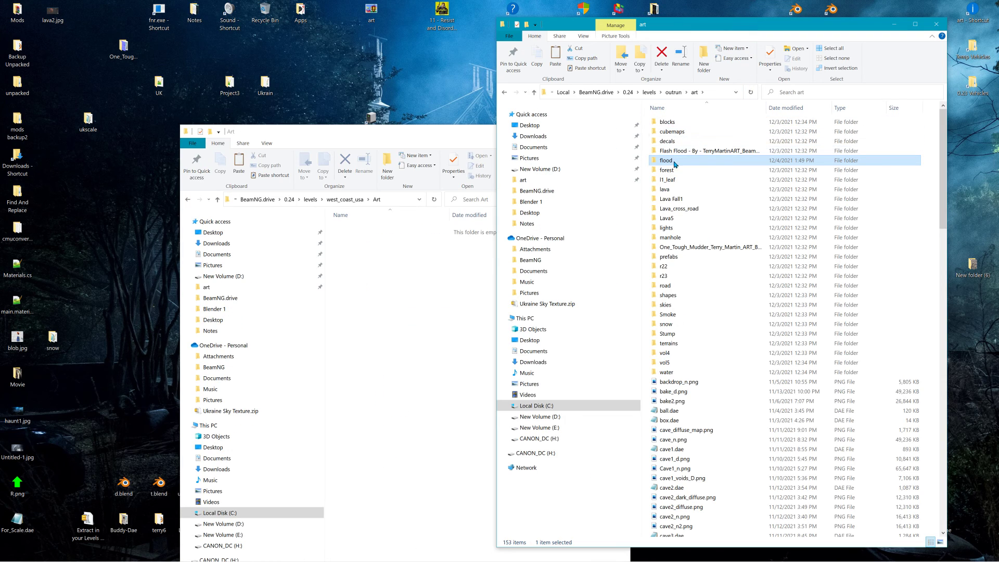
{"action": "right_click_drag", "start_coordinate": [675, 164], "coordinate": [381, 316]}
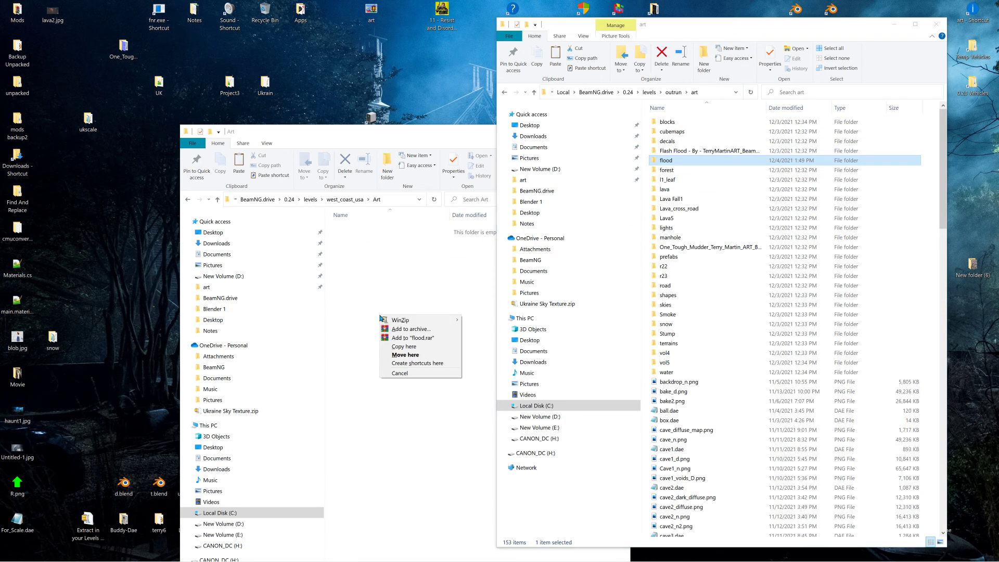
{"action": "left_click", "coordinate": [409, 347]}
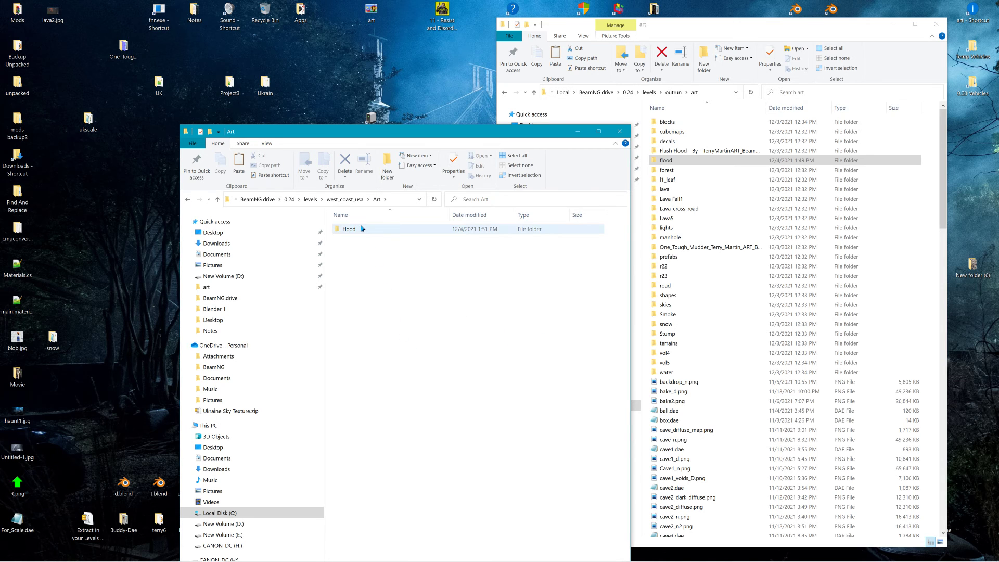
{"action": "double_click", "coordinate": [362, 229]}
{"action": "left_click", "coordinate": [578, 131]}
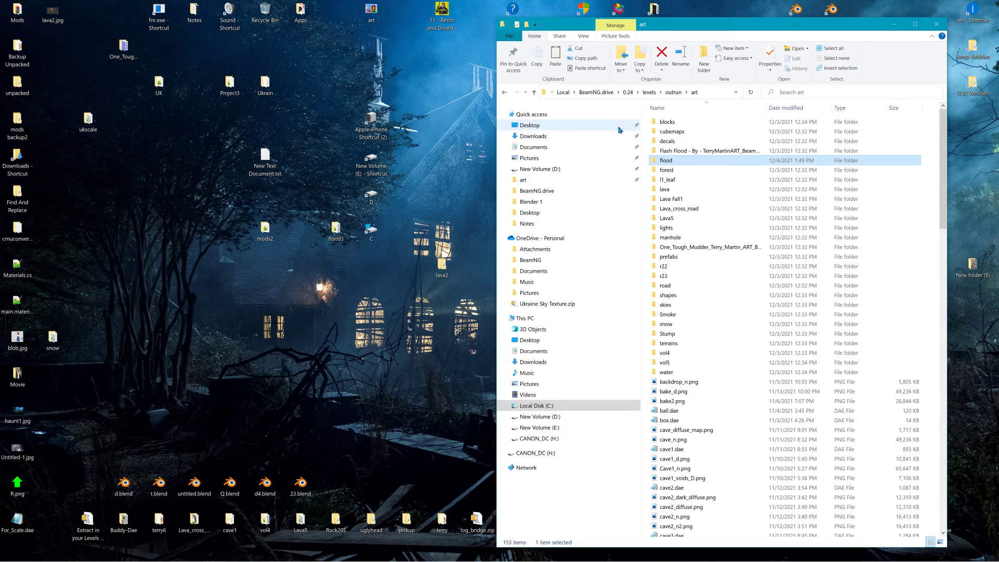
{"action": "left_click", "coordinate": [931, 36]}
{"action": "left_click", "coordinate": [940, 25]}
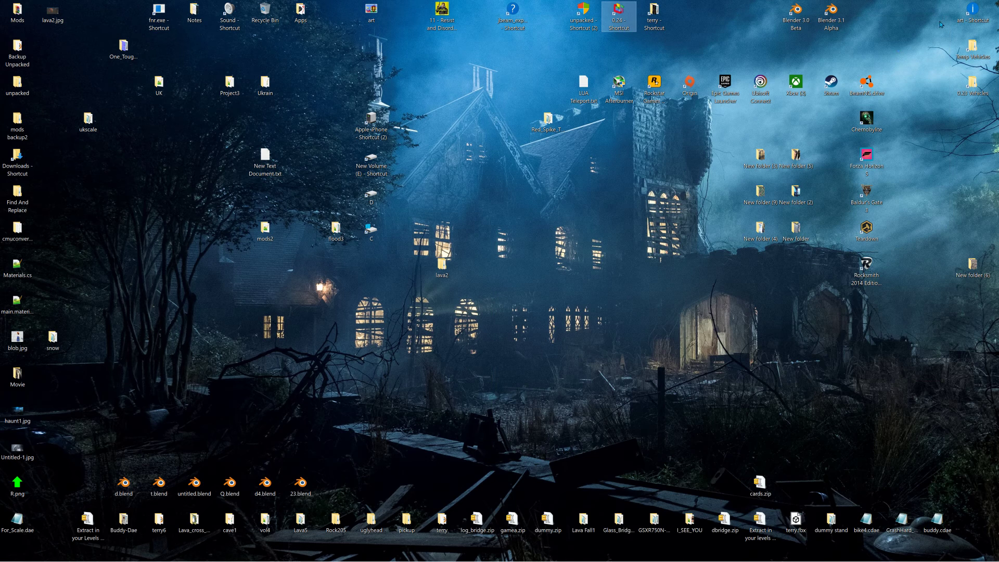
Switch back to BeamNG.drive, open the Asset Browser and refresh the west_coast_usa art directory
{"action": "left_click", "coordinate": [553, 551]}
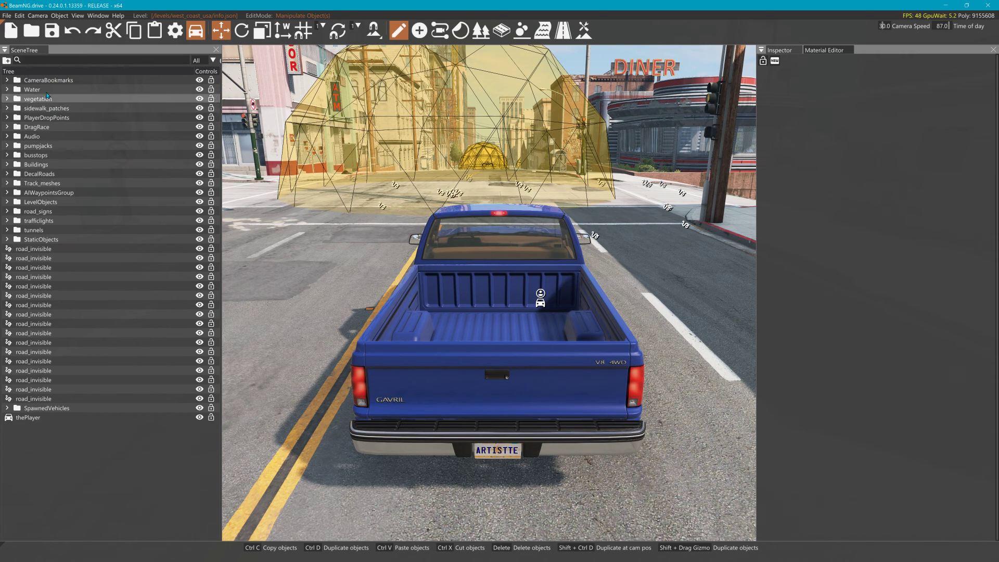
{"action": "left_click", "coordinate": [98, 15]}
{"action": "left_click", "coordinate": [99, 36]}
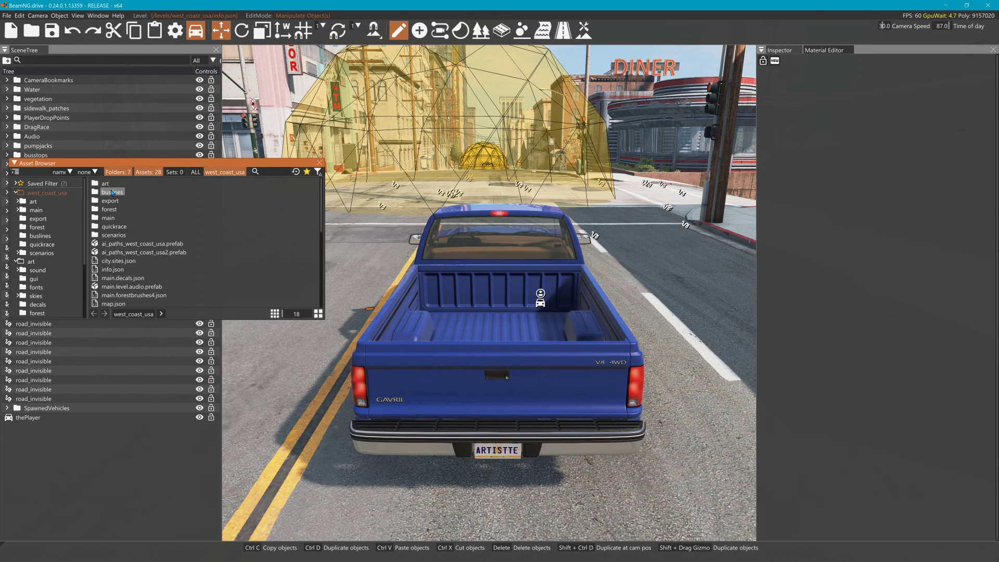
{"action": "left_click", "coordinate": [35, 202]}
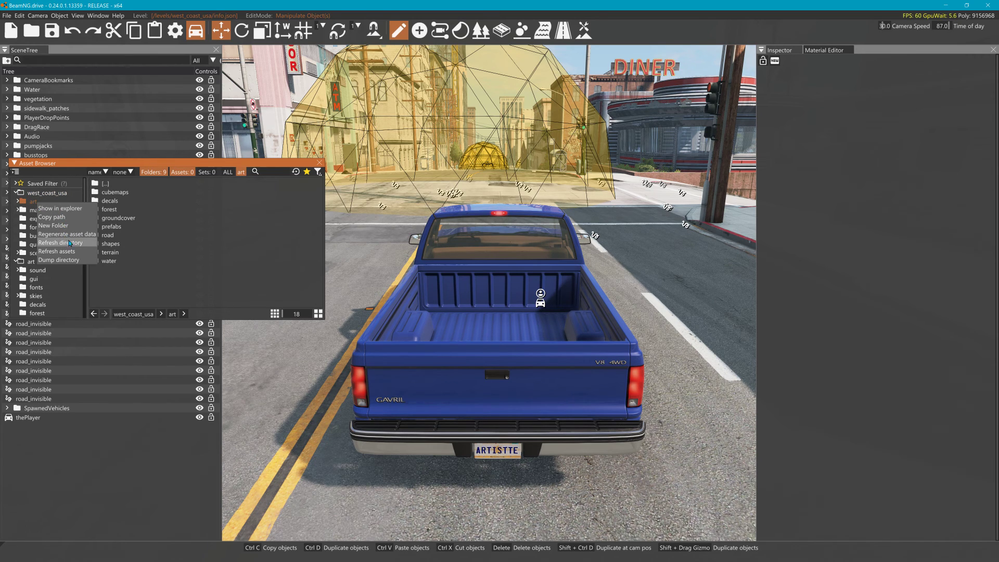
{"action": "right_click", "coordinate": [35, 201]}
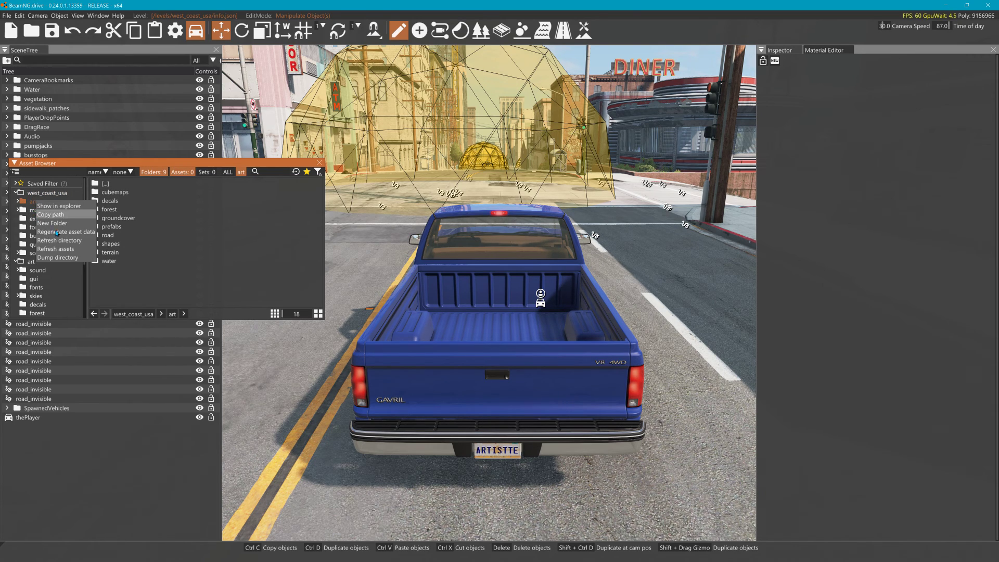
{"action": "left_click", "coordinate": [70, 243]}
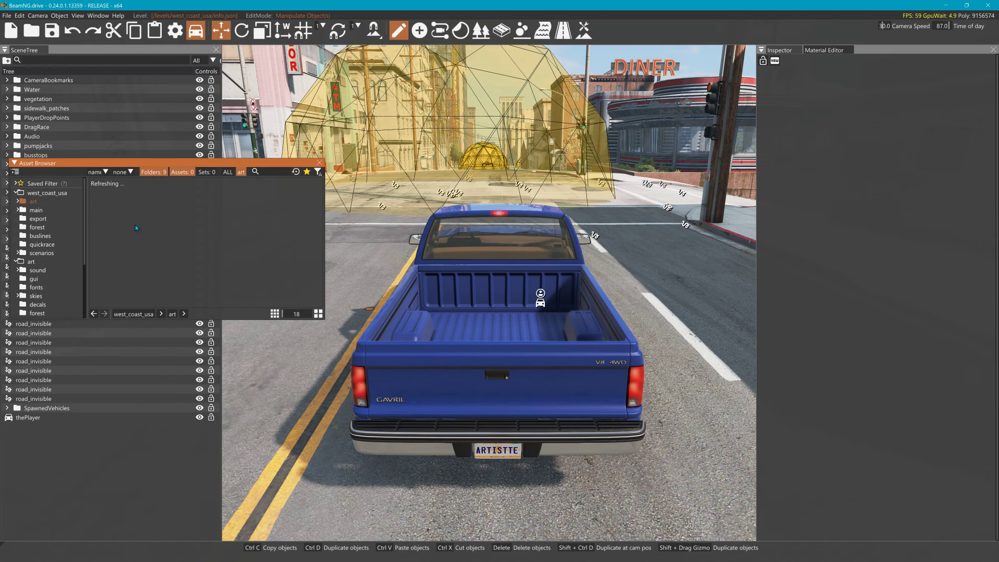
Place flood1.dae from the level's art/flood folder into the scene on the street ahead of the truck, and return to the desktop
{"action": "left_click", "coordinate": [108, 209]}
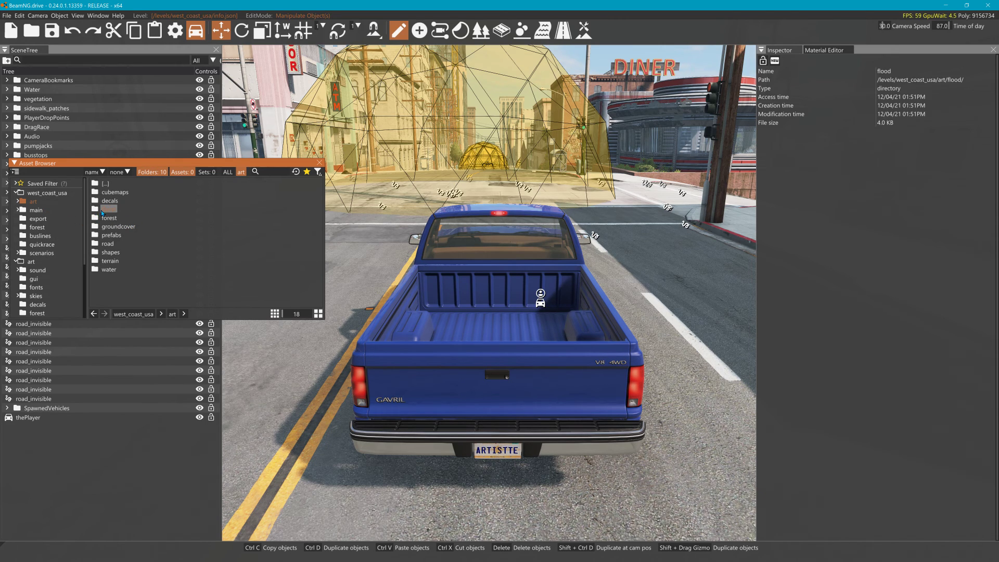
{"action": "left_click", "coordinate": [19, 200]}
{"action": "left_click", "coordinate": [36, 209]}
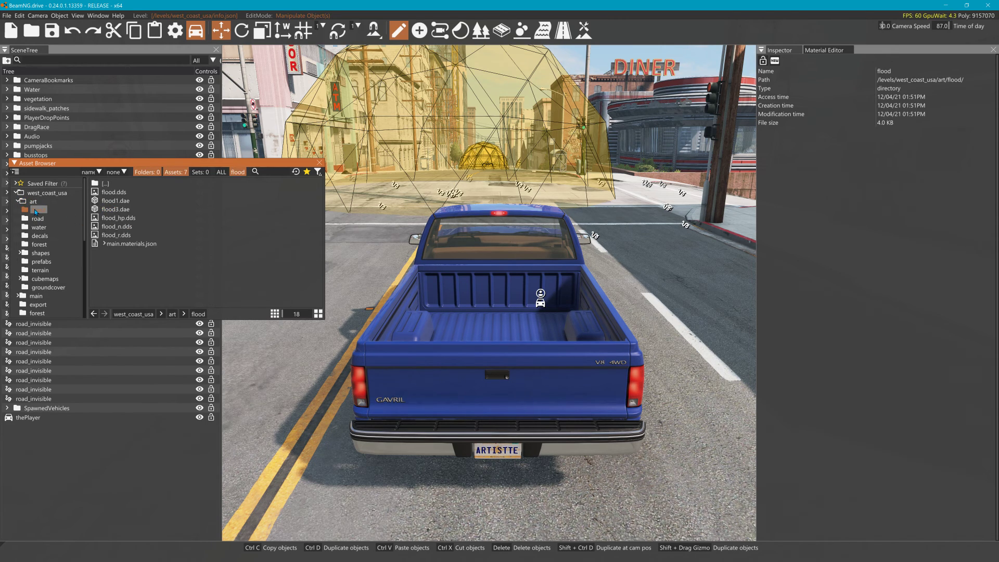
{"action": "left_click_drag", "start_coordinate": [114, 201], "coordinate": [409, 195]}
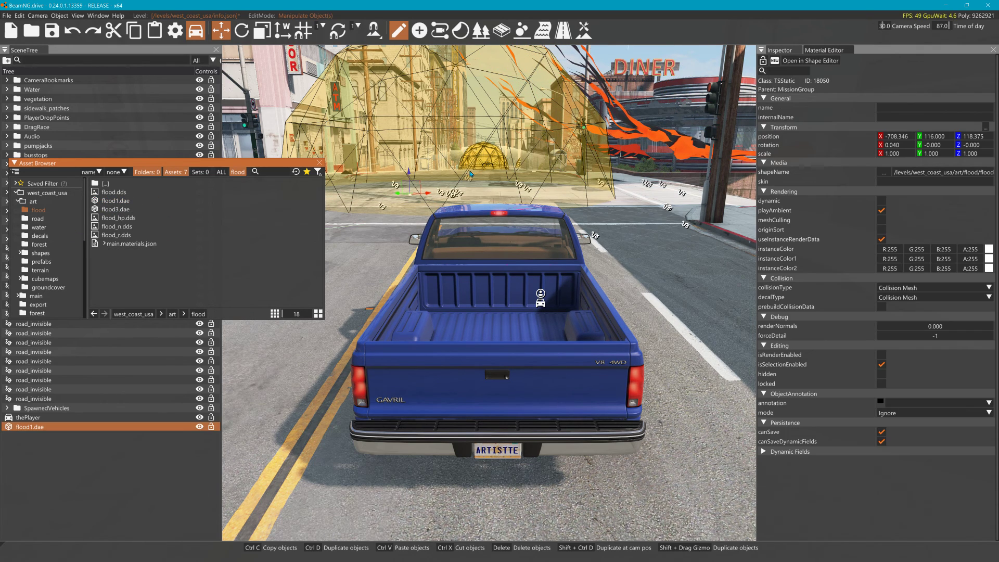
{"action": "left_click", "coordinate": [319, 164]}
{"action": "left_click", "coordinate": [946, 5]}
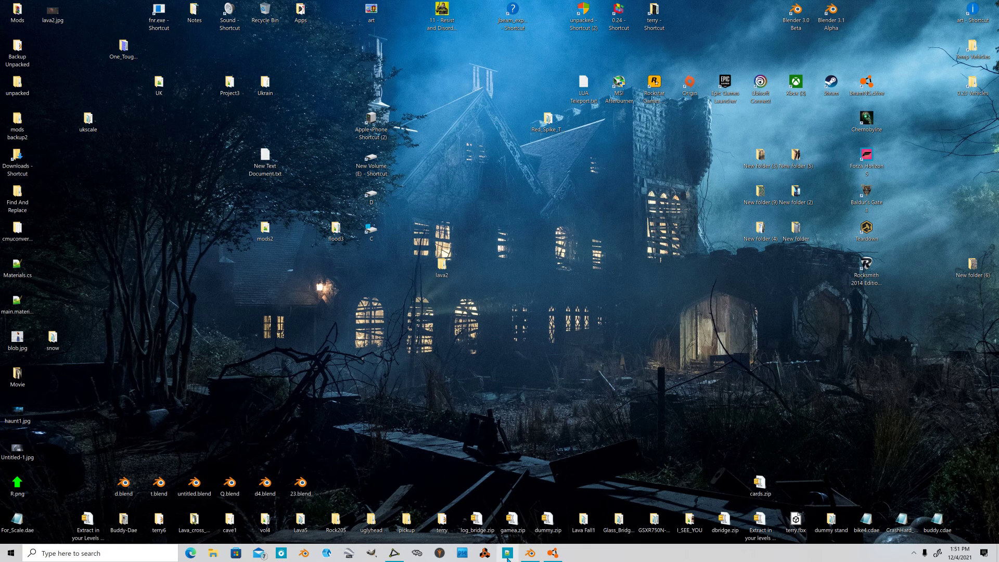
Close BeamNG.drive from its open level, then relaunch the game from the desktop
{"action": "left_click", "coordinate": [553, 552]}
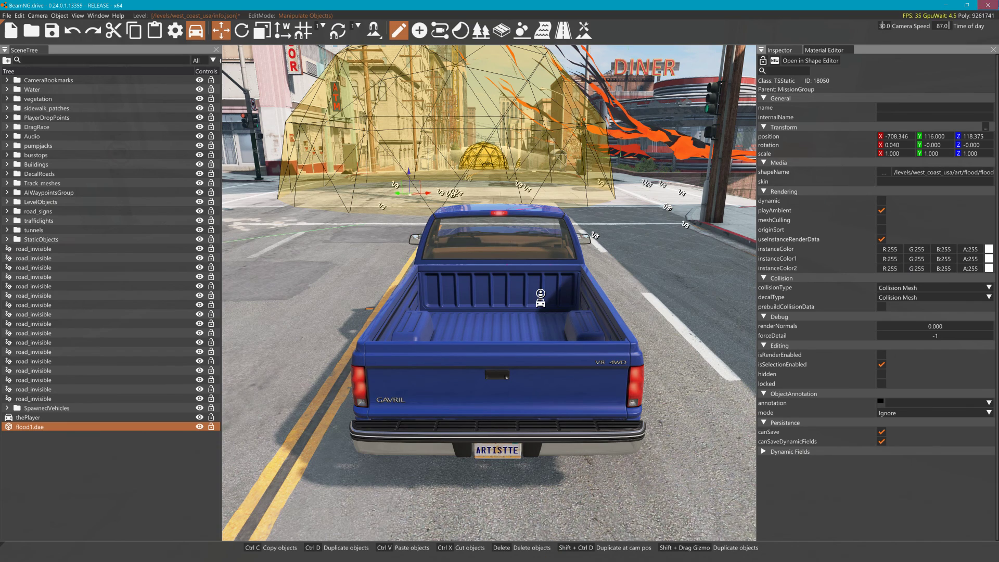
{"action": "left_click", "coordinate": [987, 4]}
{"action": "left_click", "coordinate": [575, 318]}
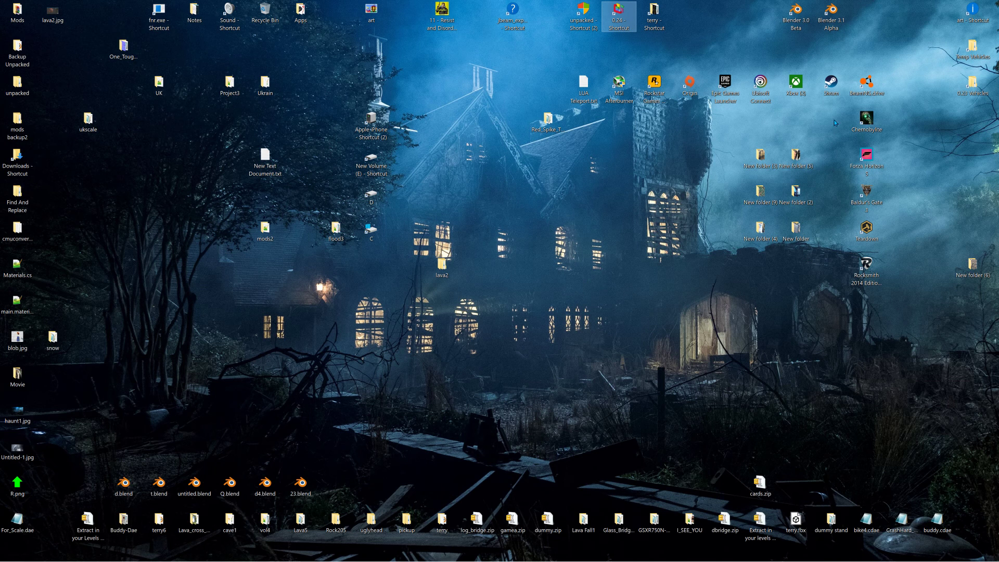
{"action": "double_click", "coordinate": [866, 83]}
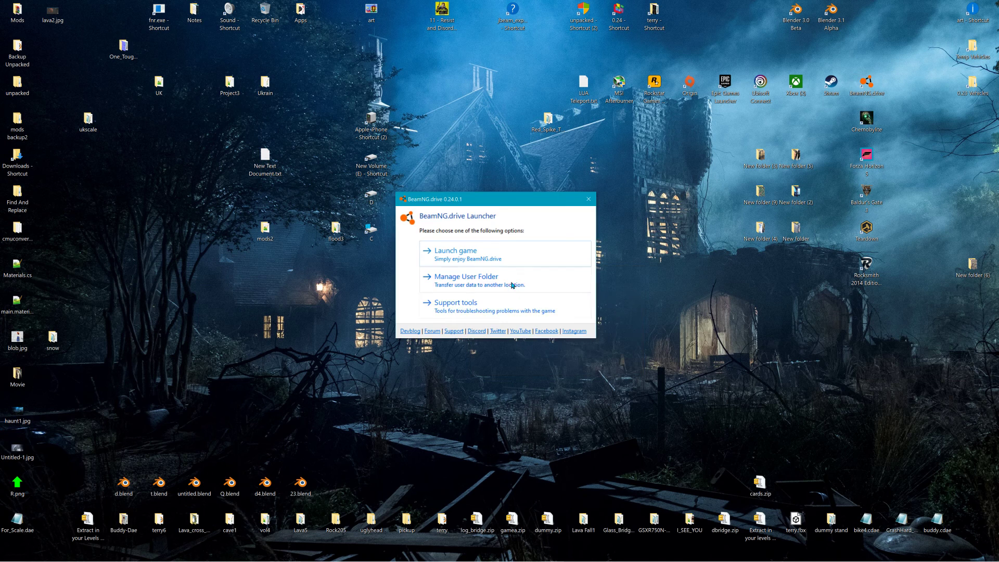
{"action": "left_click", "coordinate": [479, 254]}
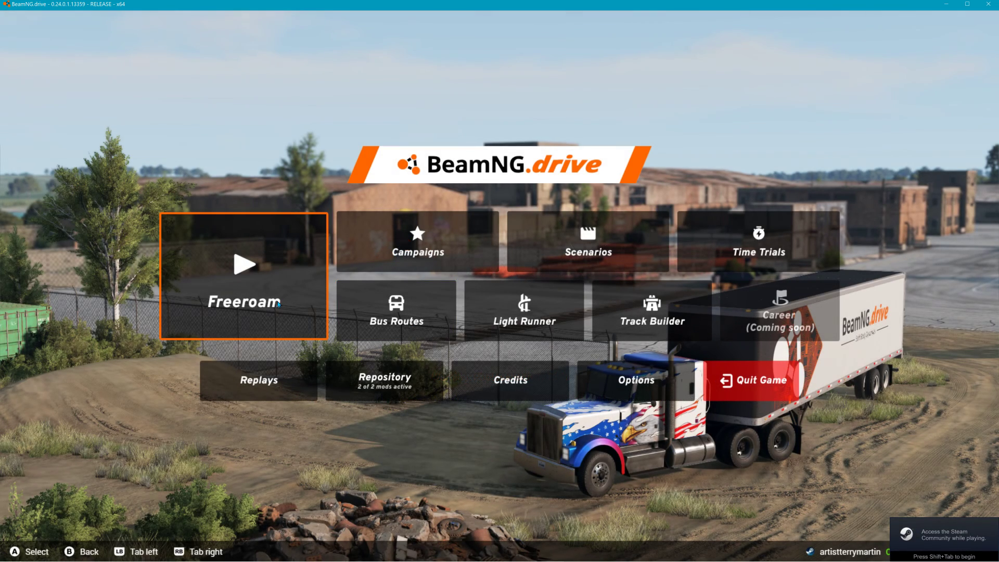
Load West Coast, USA in Freeroam at the default Industrial Area spawn point
{"action": "left_click", "coordinate": [280, 305]}
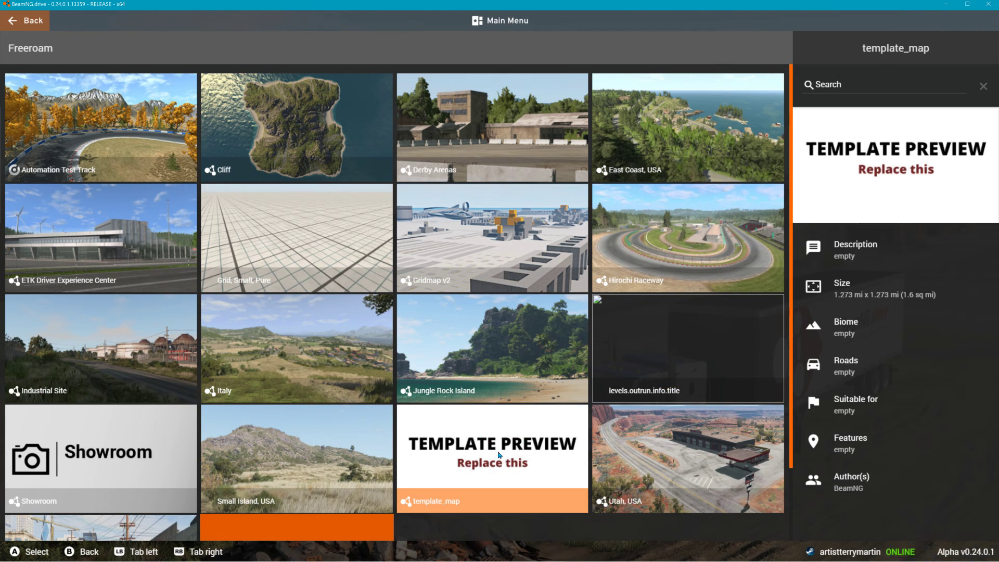
{"action": "left_click", "coordinate": [347, 445]}
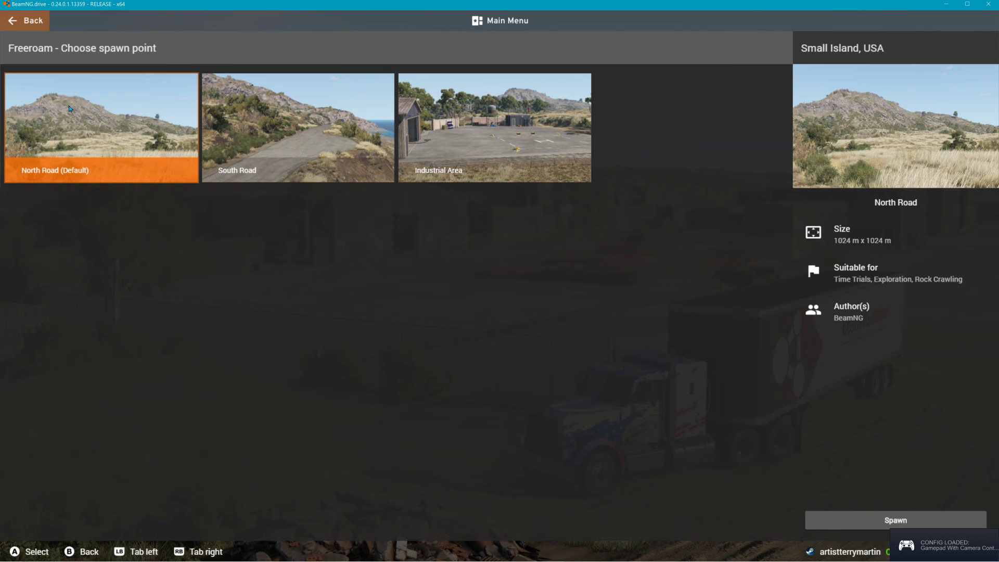
{"action": "left_click", "coordinate": [29, 28]}
{"action": "scroll", "coordinate": [73, 364], "scroll_direction": "down", "scroll_amount": 3}
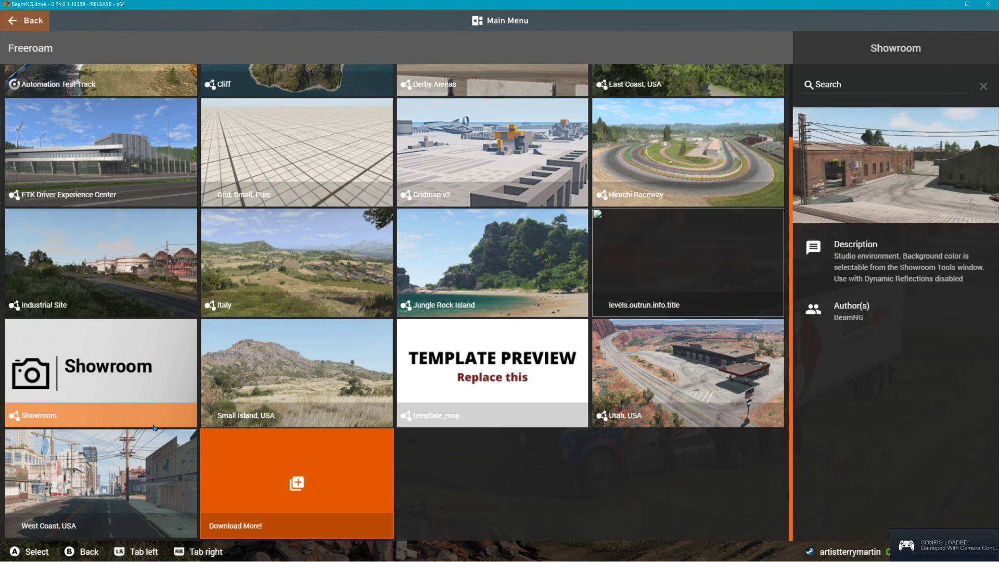
{"action": "left_click", "coordinate": [73, 464]}
{"action": "left_click", "coordinate": [312, 156]}
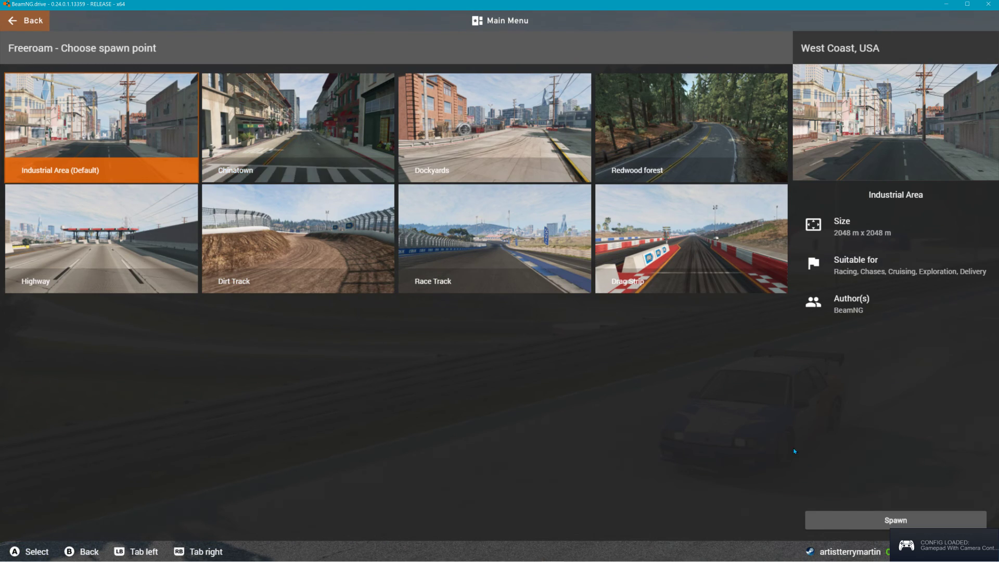
{"action": "left_click", "coordinate": [879, 522]}
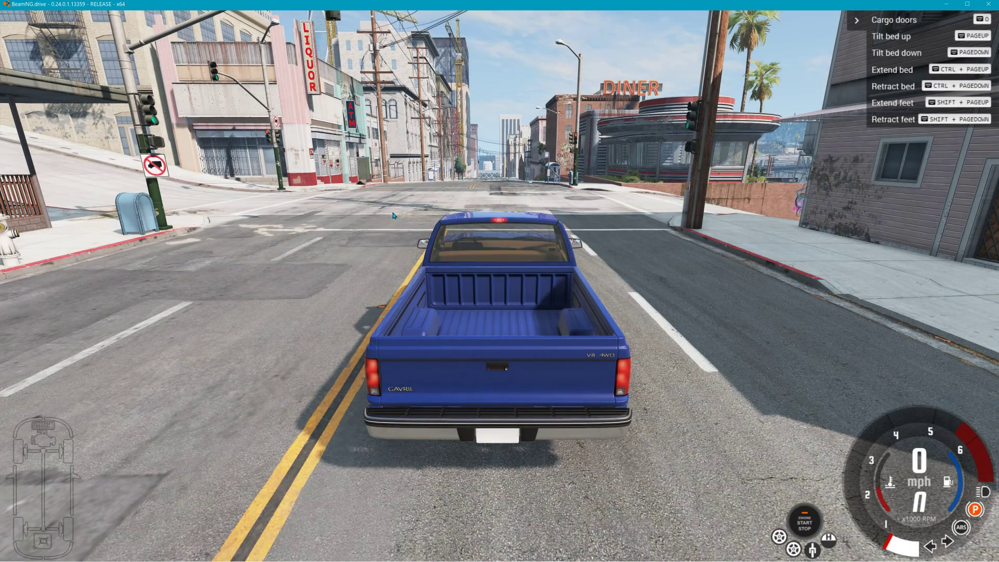
Enter the world editor and open west_coast_usa's Art/flood folder in the Asset Browser
{"action": "key", "text": "F11"}
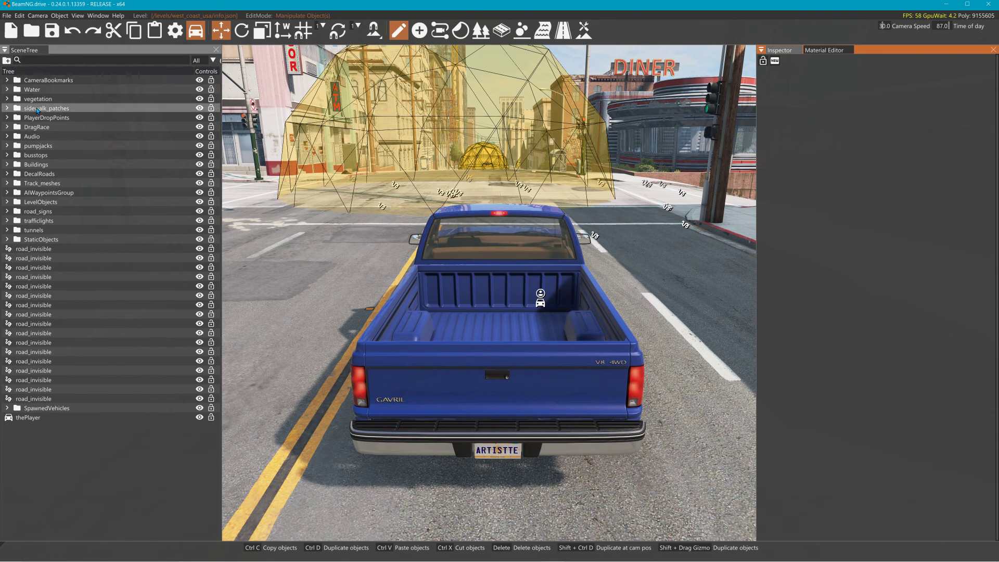
{"action": "left_click", "coordinate": [78, 16]}
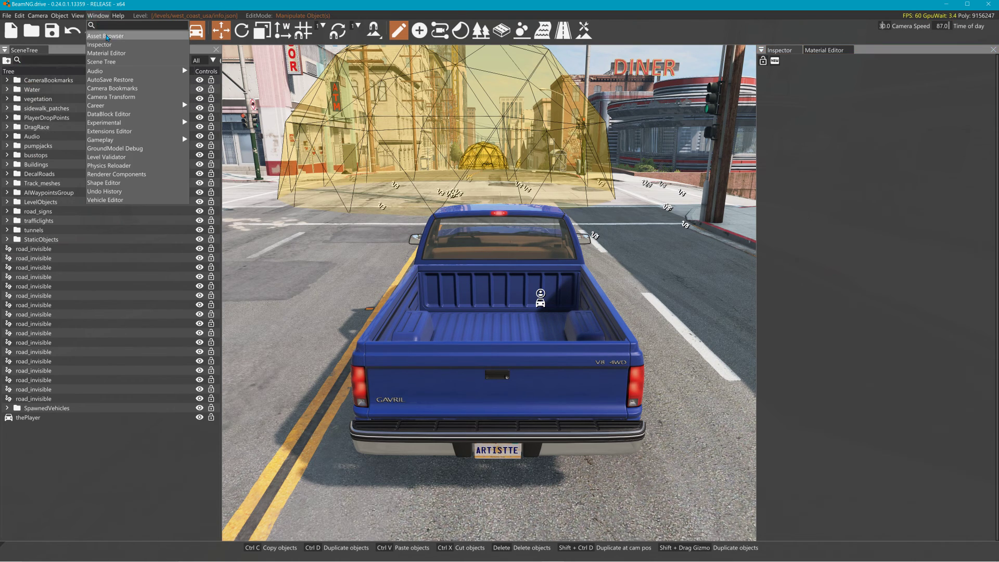
{"action": "left_click", "coordinate": [107, 36]}
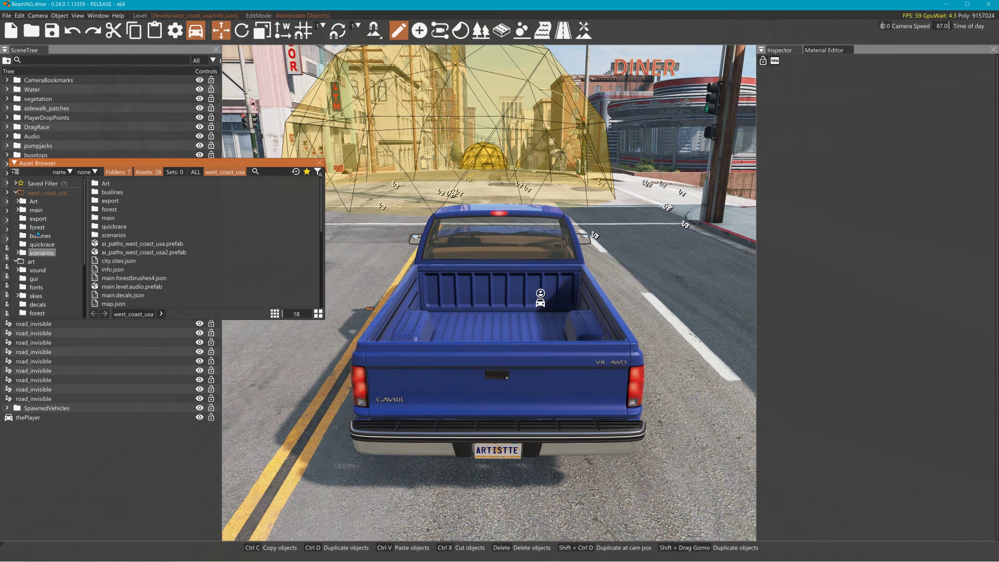
{"action": "left_click", "coordinate": [18, 202]}
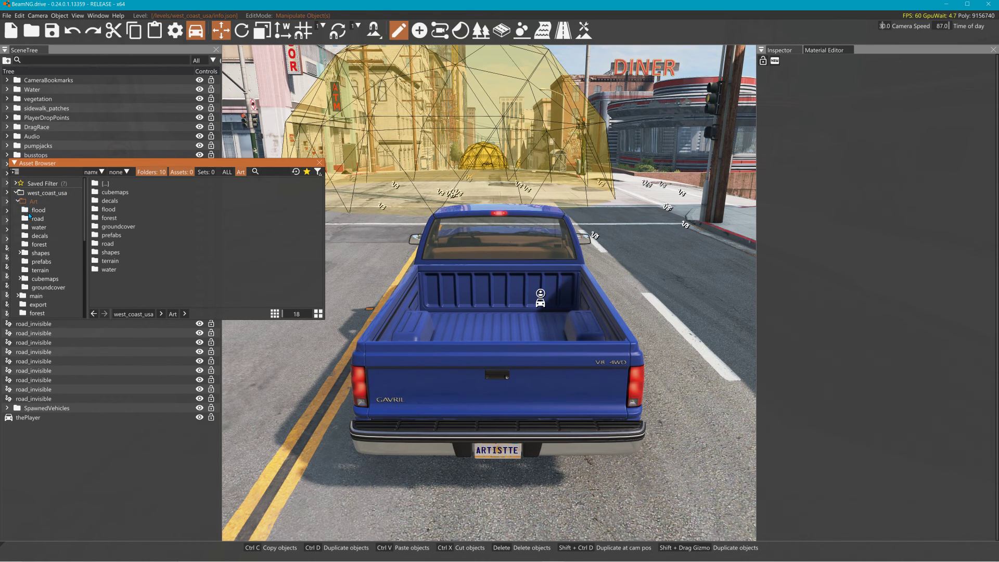
{"action": "left_click", "coordinate": [34, 211]}
Place flood1.dae from the Art/flood folder into the scene on the street ahead of the truck
{"action": "left_click_drag", "start_coordinate": [117, 202], "coordinate": [367, 252]}
{"action": "right_click_drag", "start_coordinate": [367, 251], "coordinate": [458, 198]}
{"action": "key", "text": "f"}
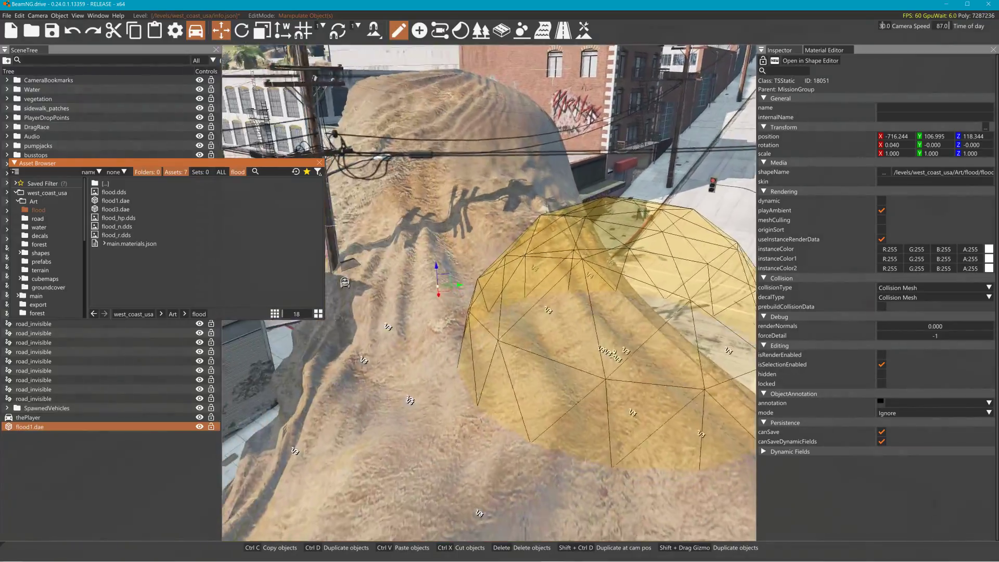
{"action": "right_click_drag", "start_coordinate": [489, 291], "coordinate": [395, 363]}
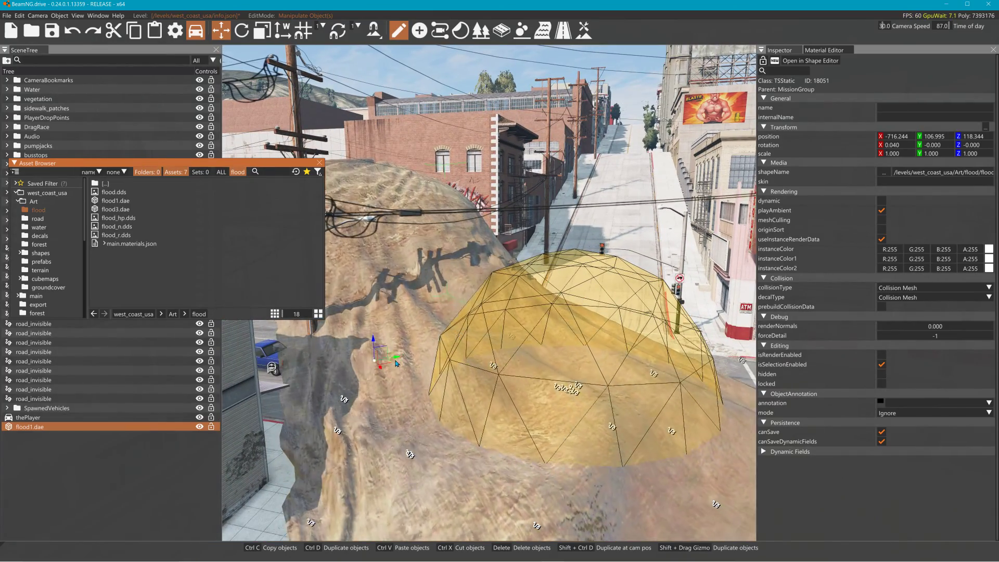
Move the mud mound onto the uphill street at about X -731, Y 141 and rotate it about 46° around Z
{"action": "left_click_drag", "start_coordinate": [396, 359], "coordinate": [643, 322]}
{"action": "key", "text": "2"}
{"action": "right_click_drag", "start_coordinate": [643, 322], "coordinate": [695, 322]}
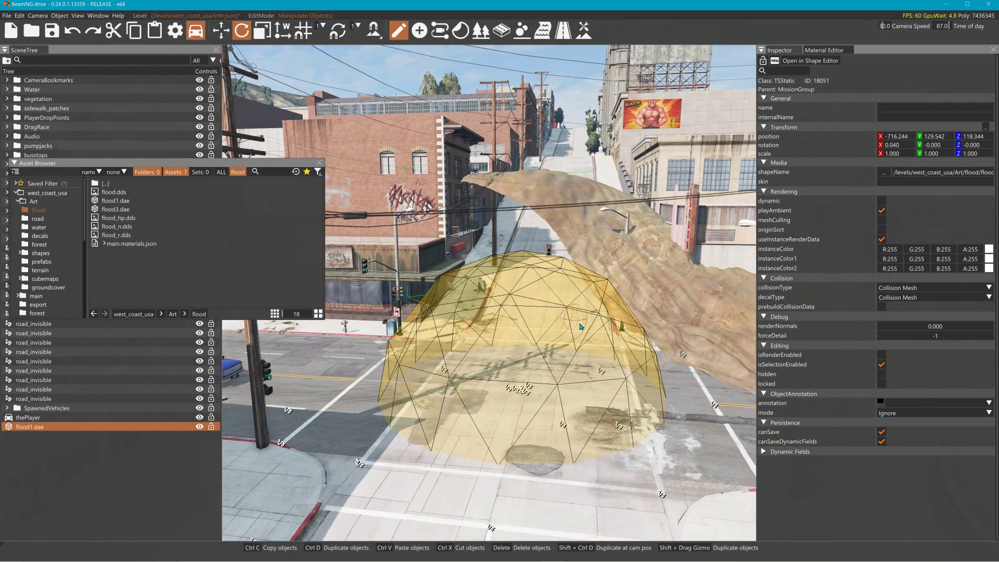
{"action": "left_click_drag", "start_coordinate": [577, 324], "coordinate": [572, 285]}
{"action": "key", "text": "1"}
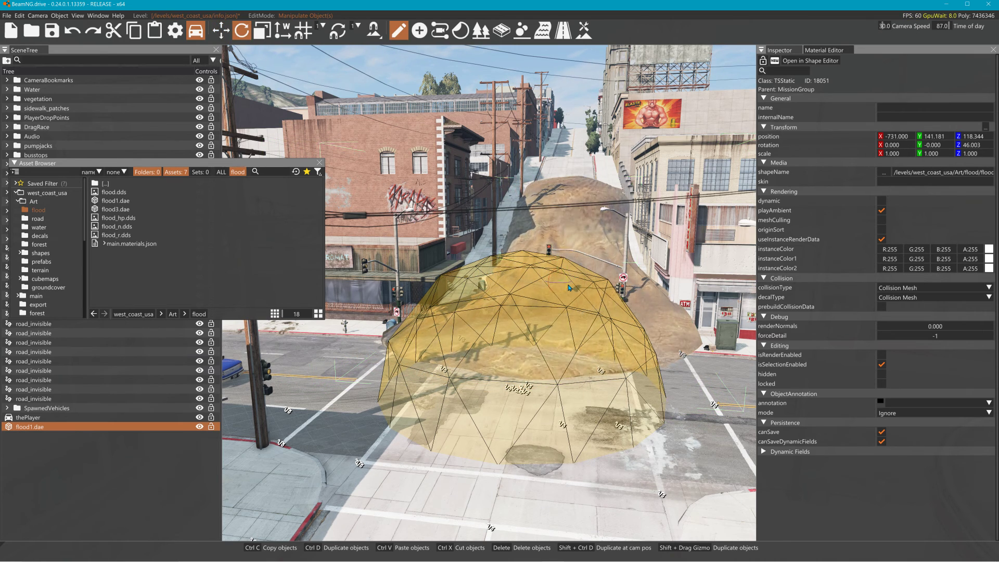
Duplicate the mud mound toward the diner and rotate the copy to about -53° around Z
{"action": "left_click_drag", "start_coordinate": [572, 288], "coordinate": [713, 317], "text": "shift"}
{"action": "right_click_drag", "start_coordinate": [551, 380], "coordinate": [594, 378]}
{"action": "key", "text": "2"}
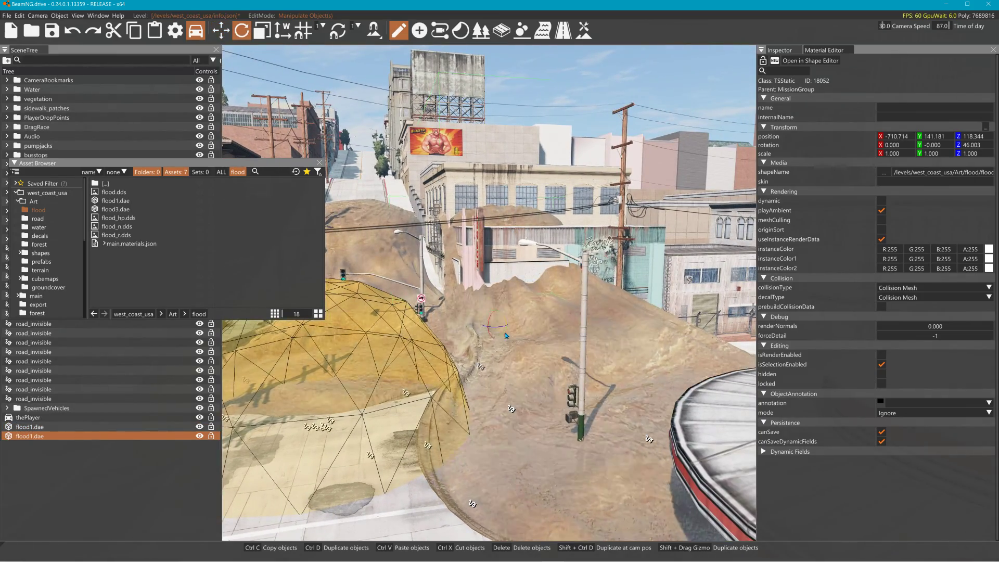
{"action": "left_click_drag", "start_coordinate": [504, 329], "coordinate": [598, 486]}
{"action": "key", "text": "1"}
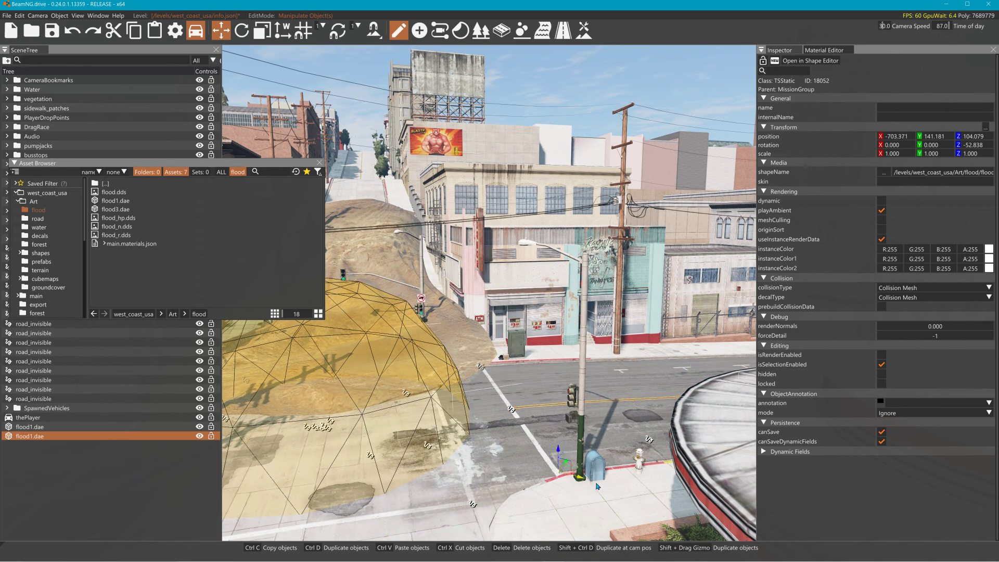
Move the second mound onto the street behind the truck, at about X -753, Y 60, Z 117
{"action": "left_click_drag", "start_coordinate": [522, 474], "coordinate": [508, 470]}
{"action": "right_click_drag", "start_coordinate": [507, 471], "coordinate": [615, 454]}
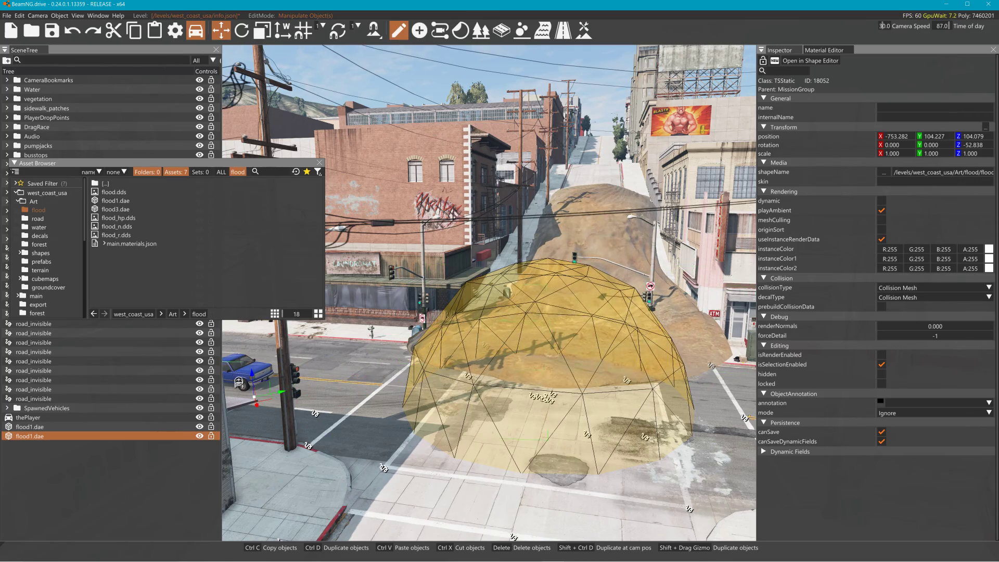
{"action": "right_click_drag", "start_coordinate": [520, 364], "coordinate": [364, 410]}
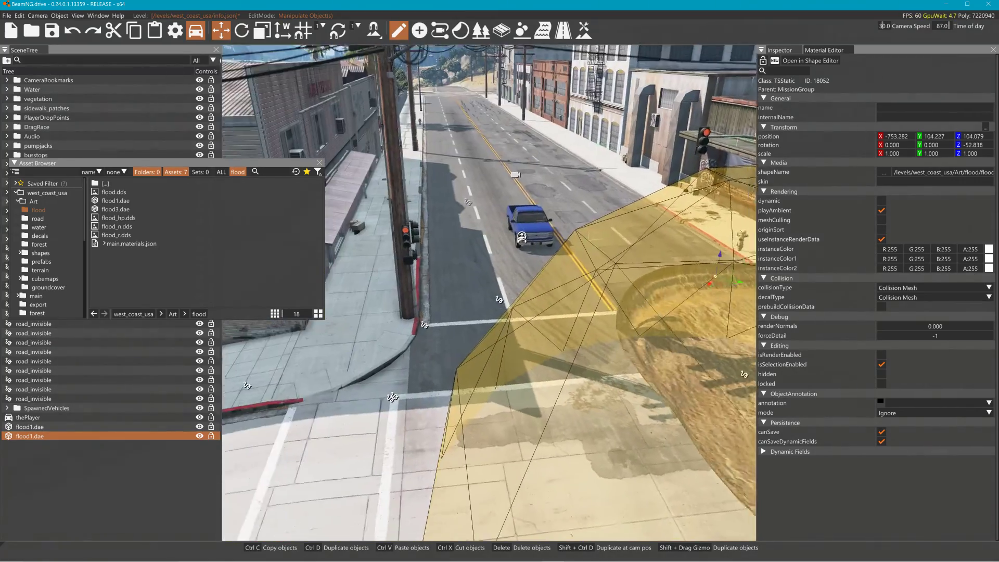
{"action": "key", "text": "s"}
{"action": "right_click_drag", "start_coordinate": [583, 307], "coordinate": [630, 278]}
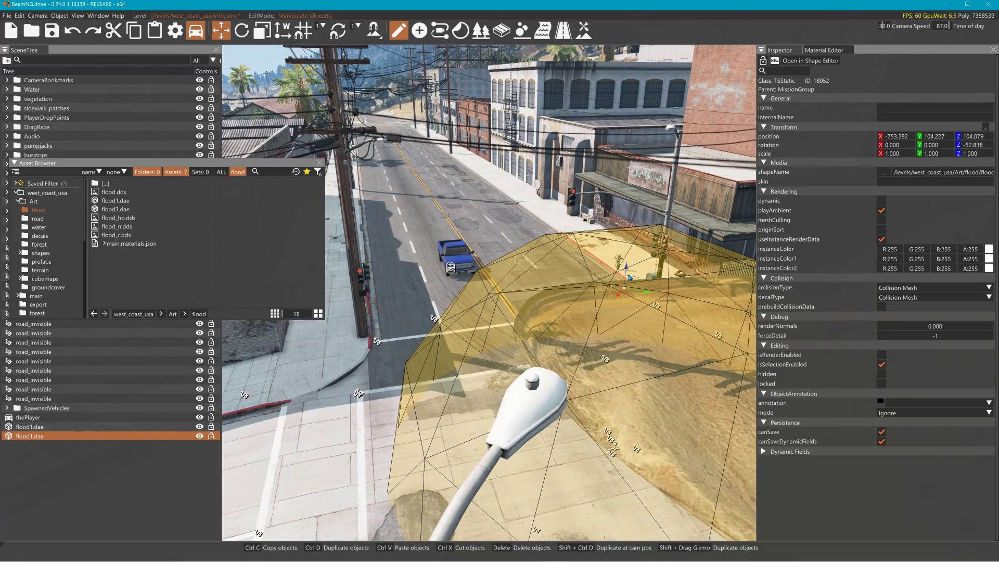
{"action": "left_click_drag", "start_coordinate": [630, 206], "coordinate": [423, 240]}
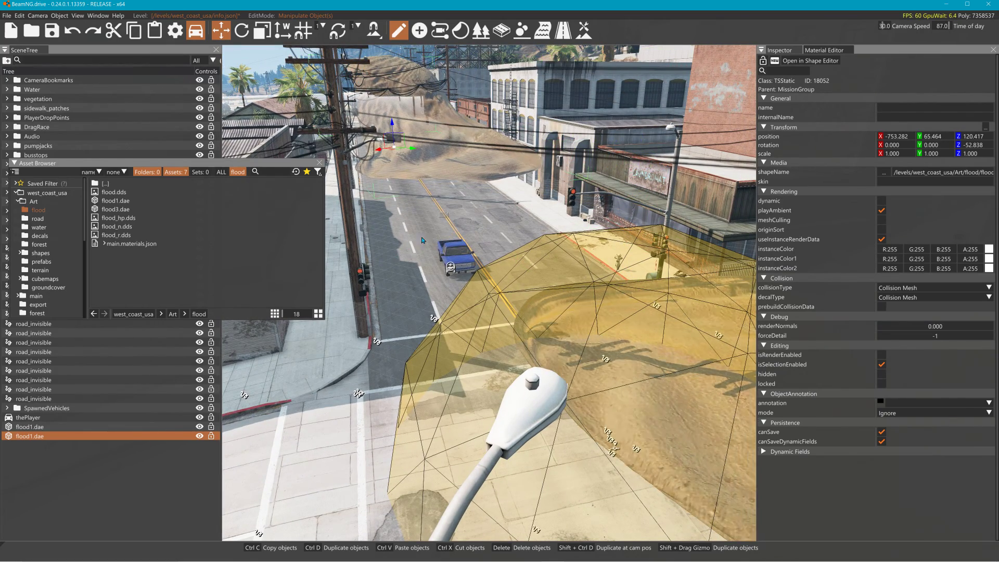
{"action": "left_click_drag", "start_coordinate": [412, 145], "coordinate": [388, 155]}
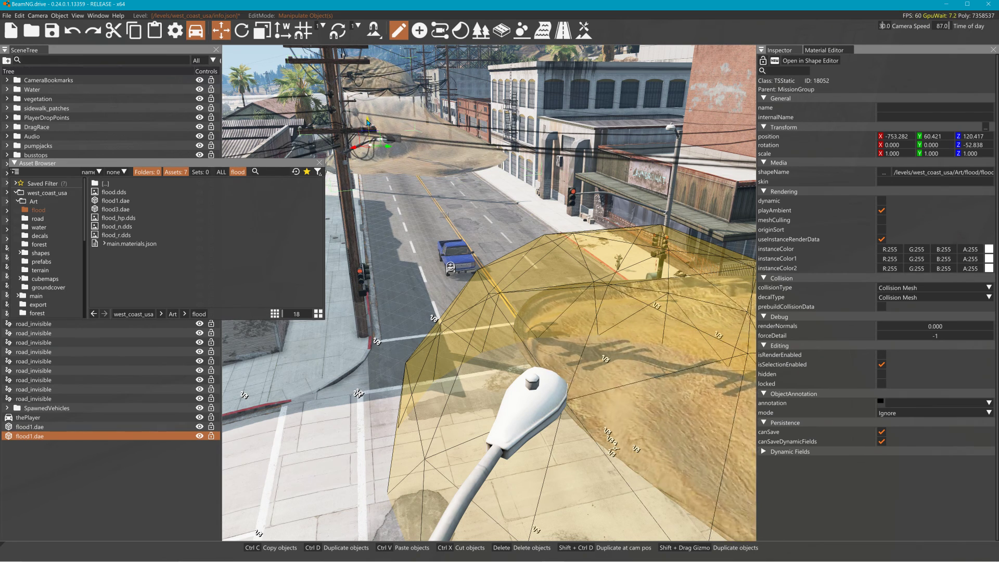
{"action": "left_click_drag", "start_coordinate": [368, 121], "coordinate": [372, 146]}
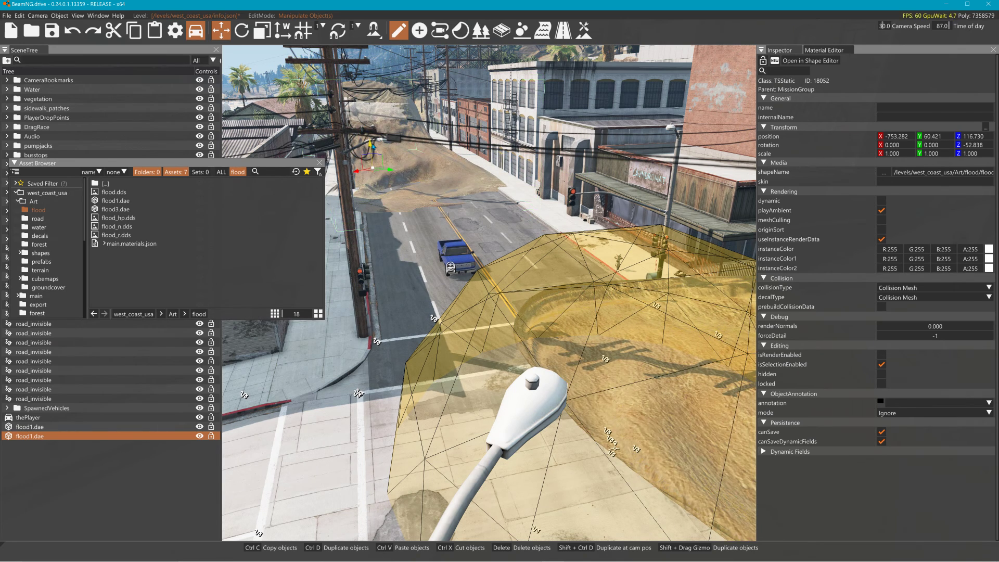
Duplicate the mound behind the truck and move the copy toward the intersection, to about X -720, Y 110
{"action": "mouse_move", "coordinate": [489, 292]}
{"action": "right_mouse_down"}
{"action": "mouse_move", "coordinate": [697, 299]}
{"action": "mouse_move", "coordinate": [502, 295]}
{"action": "right_mouse_up"}
{"action": "right_click_drag", "start_coordinate": [416, 161], "coordinate": [377, 139]}
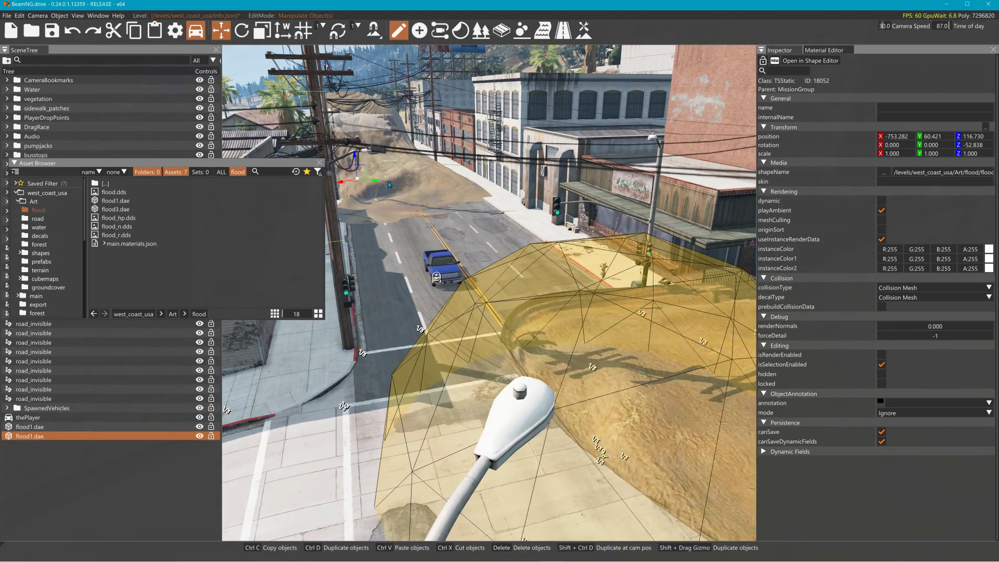
{"action": "left_click_drag", "start_coordinate": [377, 184], "coordinate": [411, 177], "text": "shift"}
{"action": "right_click_drag", "start_coordinate": [411, 177], "coordinate": [364, 110]}
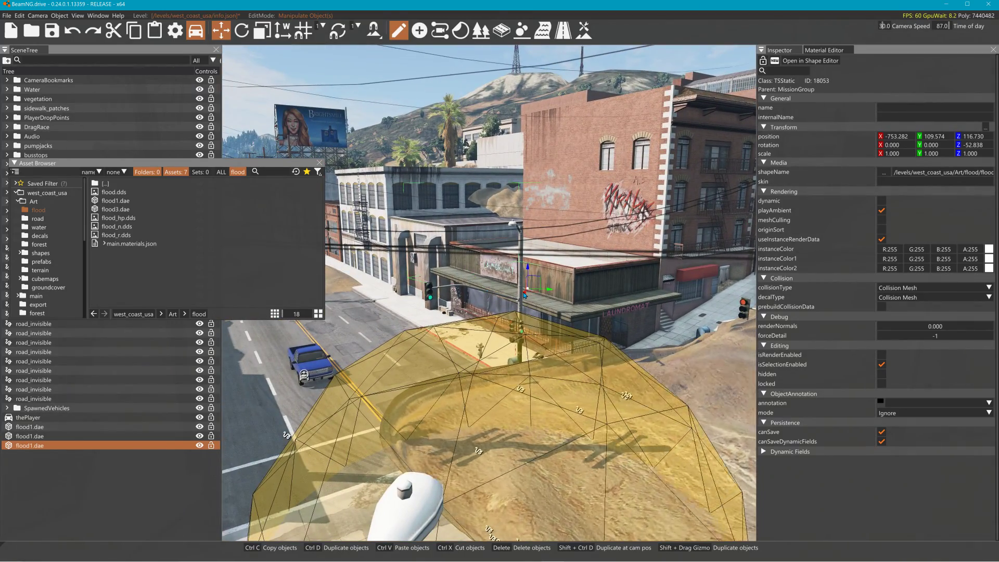
{"action": "left_click_drag", "start_coordinate": [525, 296], "coordinate": [520, 322]}
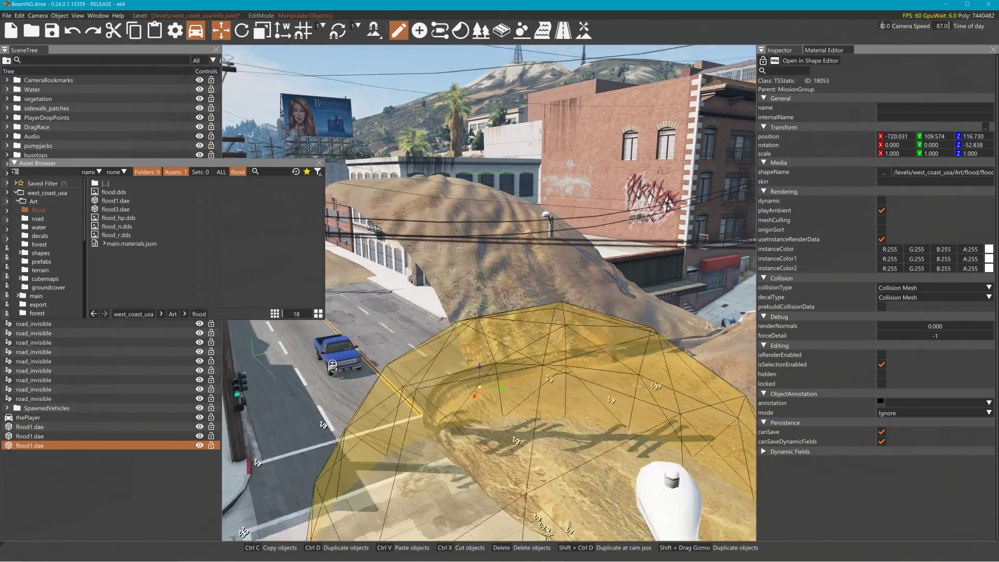
{"action": "right_click_drag", "start_coordinate": [445, 400], "coordinate": [541, 381]}
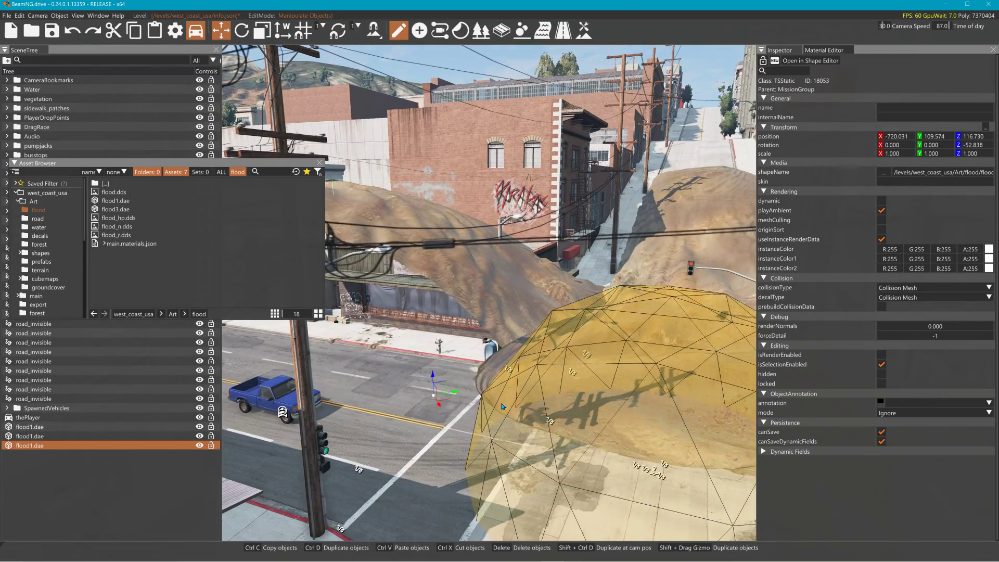
Move the third mound across the intersection toward the diner's cross street, to about X -699, Y 128
{"action": "key", "text": "2"}
{"action": "key", "text": "1"}
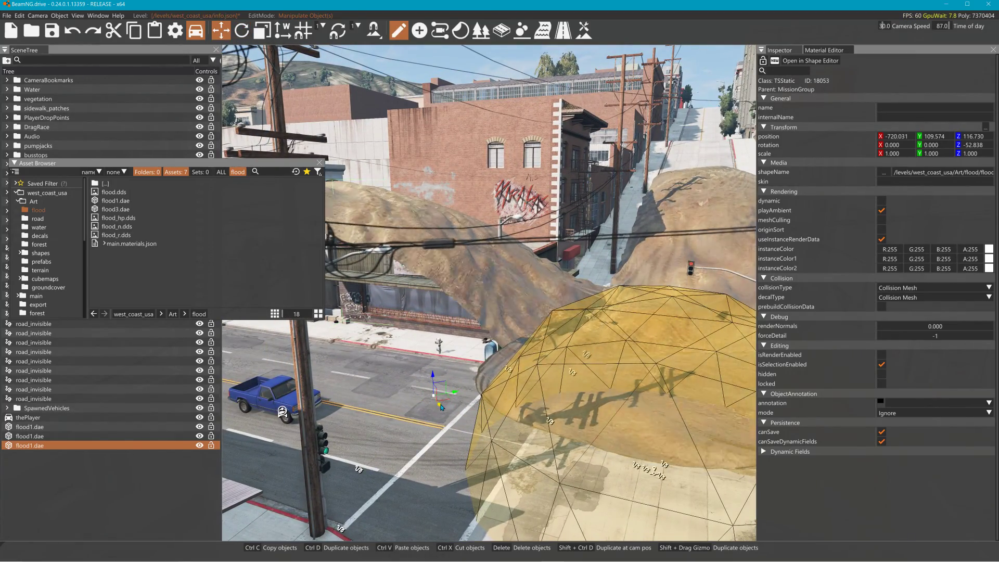
{"action": "left_click_drag", "start_coordinate": [453, 399], "coordinate": [460, 389]}
{"action": "right_click_drag", "start_coordinate": [461, 389], "coordinate": [449, 382]}
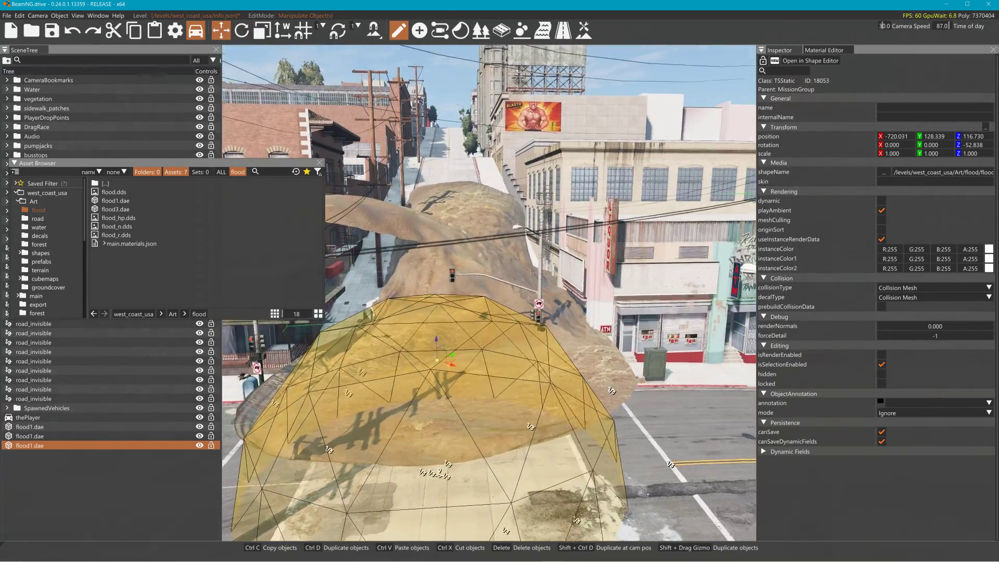
{"action": "key", "text": "2"}
{"action": "key", "text": "1"}
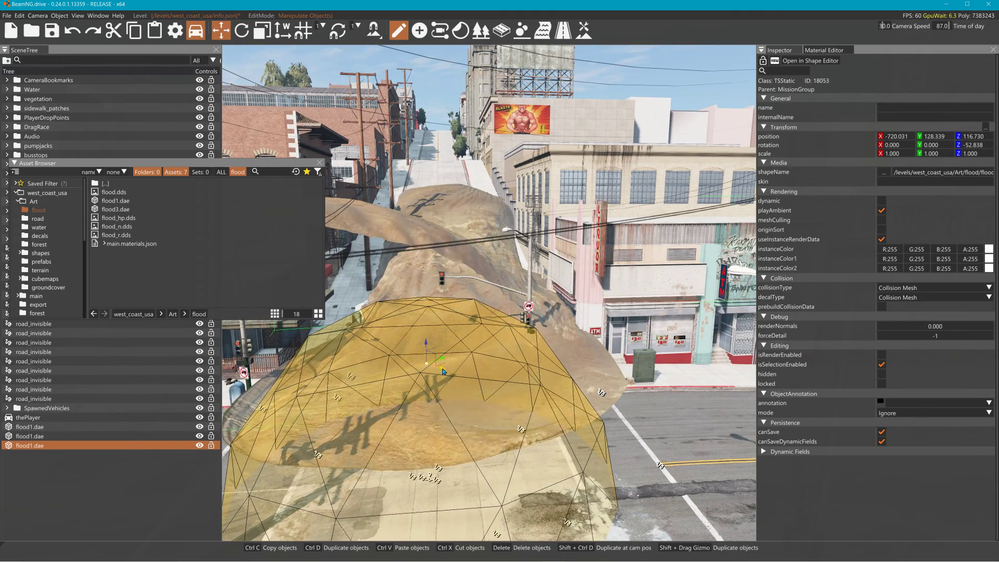
{"action": "left_click_drag", "start_coordinate": [443, 370], "coordinate": [442, 411]}
{"action": "right_click_drag", "start_coordinate": [442, 411], "coordinate": [522, 431]}
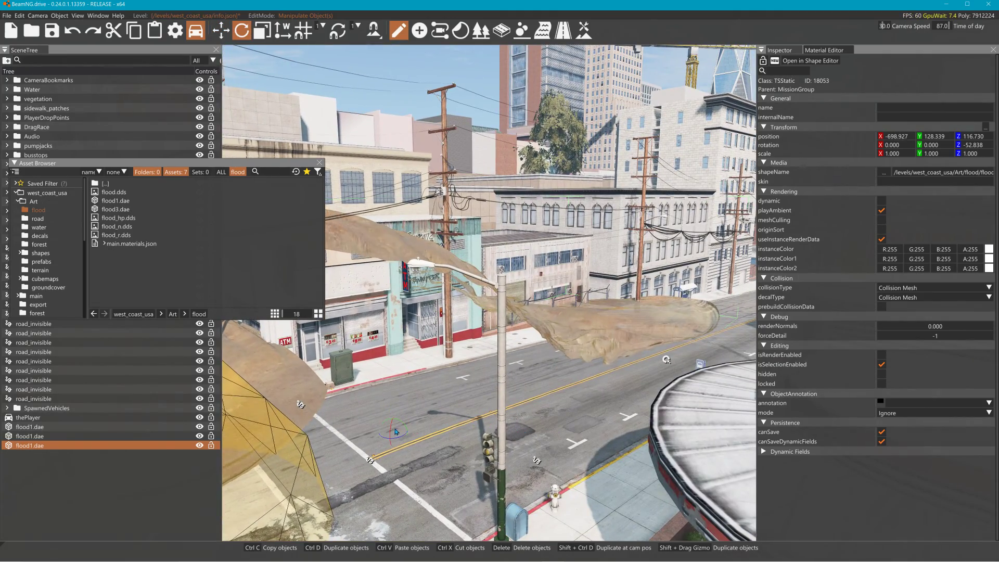
Rotate the third mound to about 133° around Z on the street beside the diner and stretch its Y scale to about 1.9
{"action": "left_click_drag", "start_coordinate": [400, 441], "coordinate": [636, 319]}
{"action": "key", "text": "1"}
{"action": "right_click_drag", "start_coordinate": [635, 318], "coordinate": [681, 322]}
{"action": "key", "text": "2"}
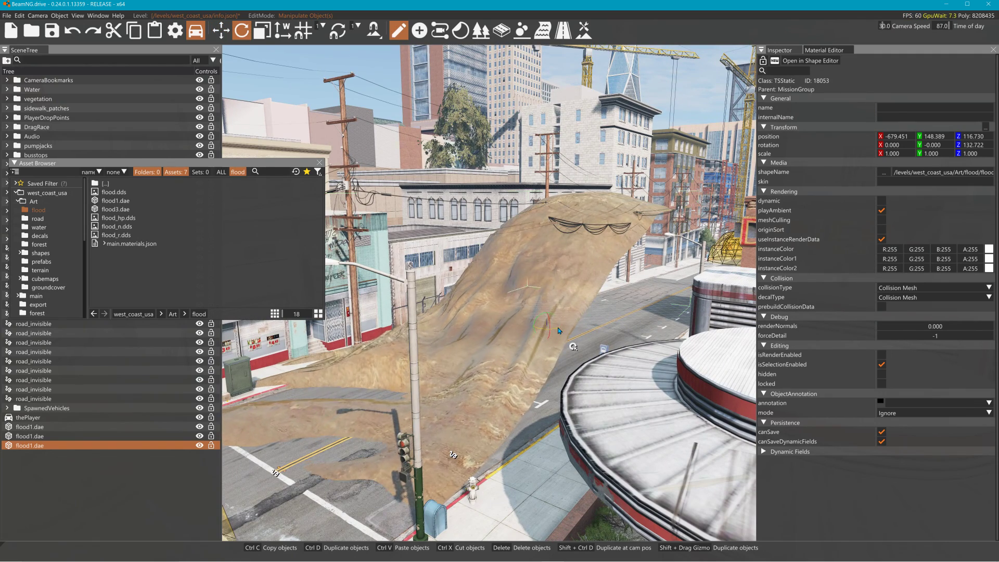
{"action": "key", "text": "3"}
{"action": "left_click_drag", "start_coordinate": [569, 330], "coordinate": [575, 337]}
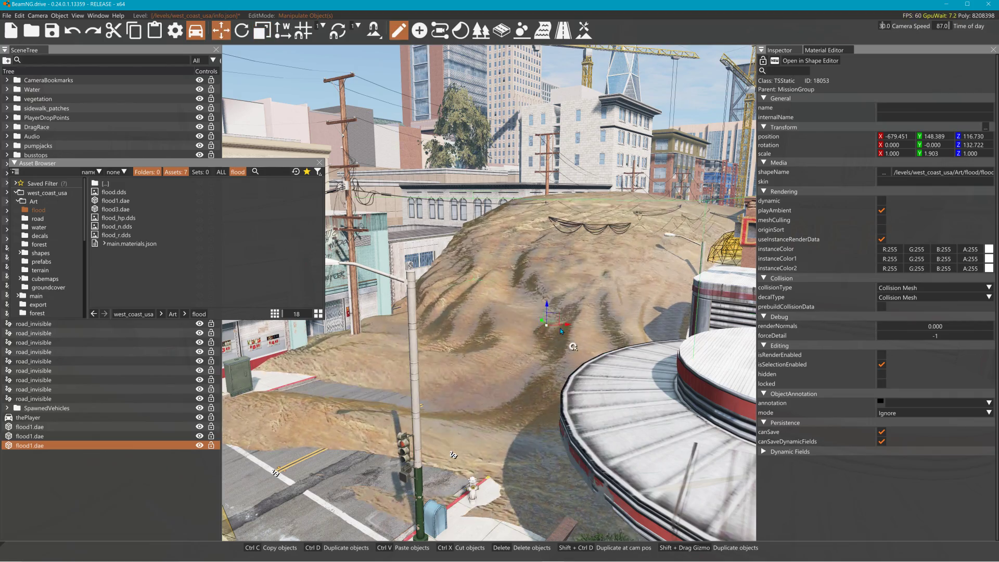
Place the flood3.dae water plane on the street at the intersection in front of the truck, at about X -709, Y 108, Z 119
{"action": "key", "text": "1"}
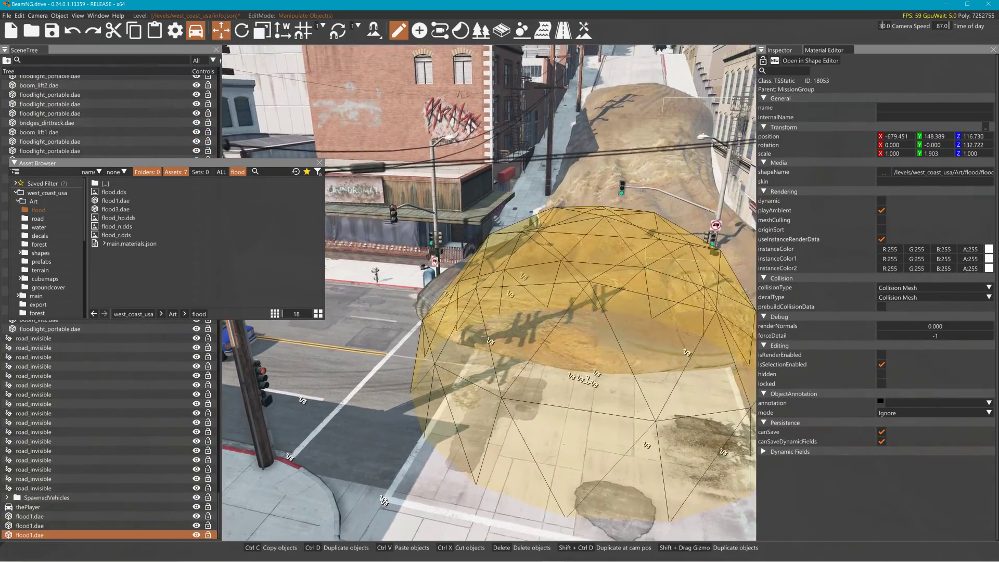
{"action": "right_click_drag", "start_coordinate": [489, 292], "coordinate": [484, 338]}
{"action": "key", "text": "w"}
{"action": "right_click_drag", "start_coordinate": [547, 307], "coordinate": [369, 276]}
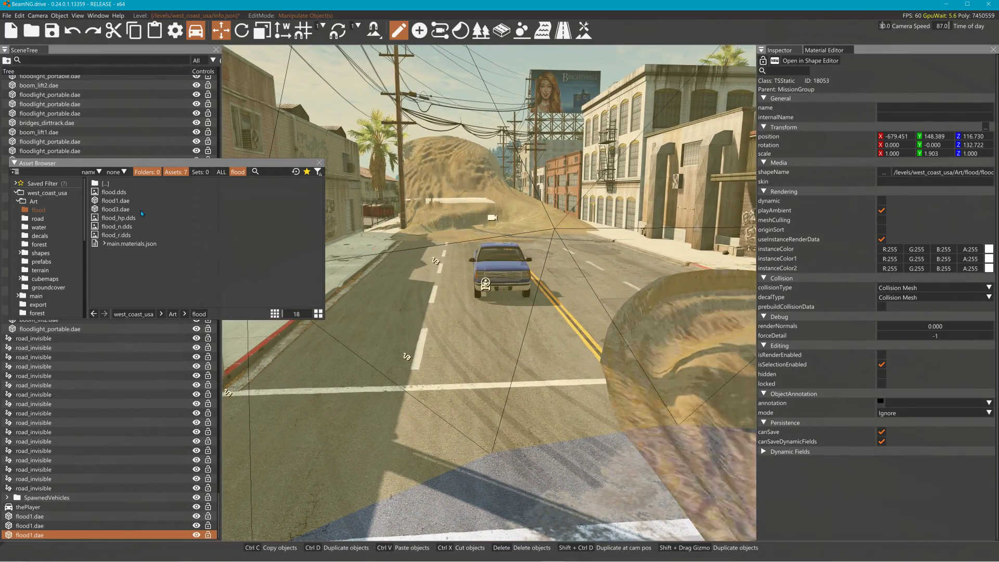
{"action": "left_click_drag", "start_coordinate": [115, 210], "coordinate": [477, 401]}
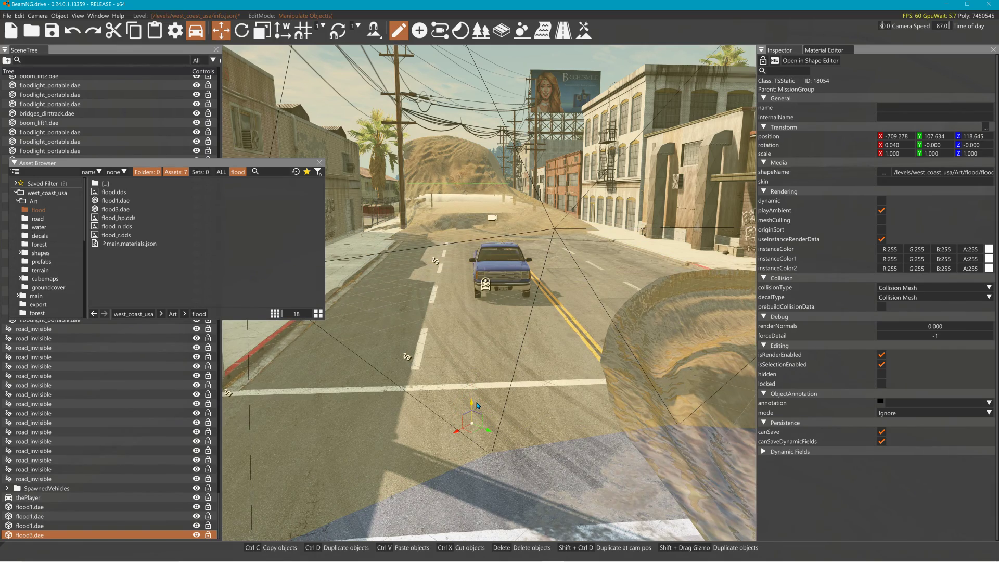
Leave the editor and examine the rising flood water around the truck, the buildings and the mud mounds from several viewpoints
{"action": "key", "text": "F11"}
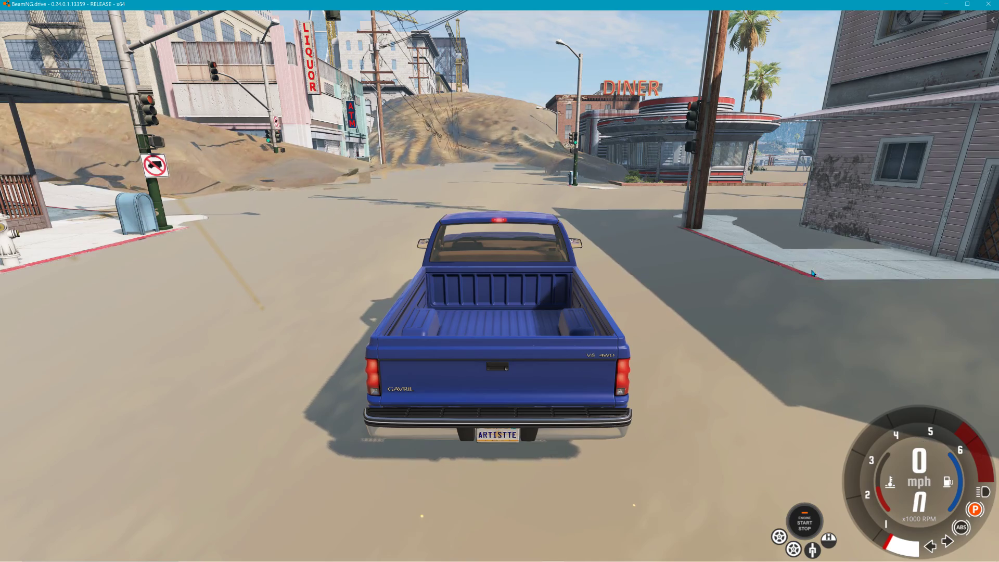
{"action": "right_click_drag", "start_coordinate": [500, 280], "coordinate": [991, 281]}
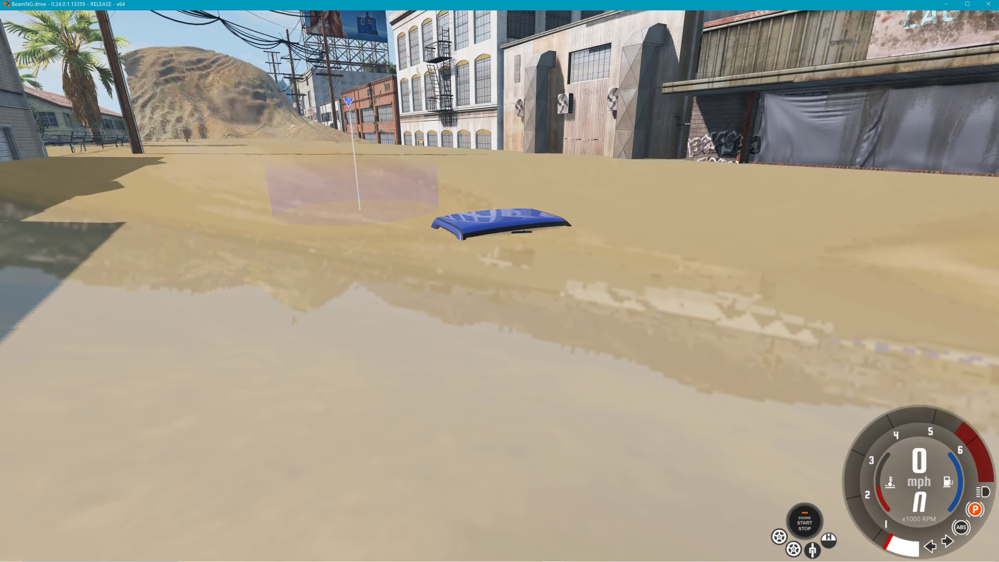
{"action": "right_click_drag", "start_coordinate": [500, 281], "coordinate": [728, 281]}
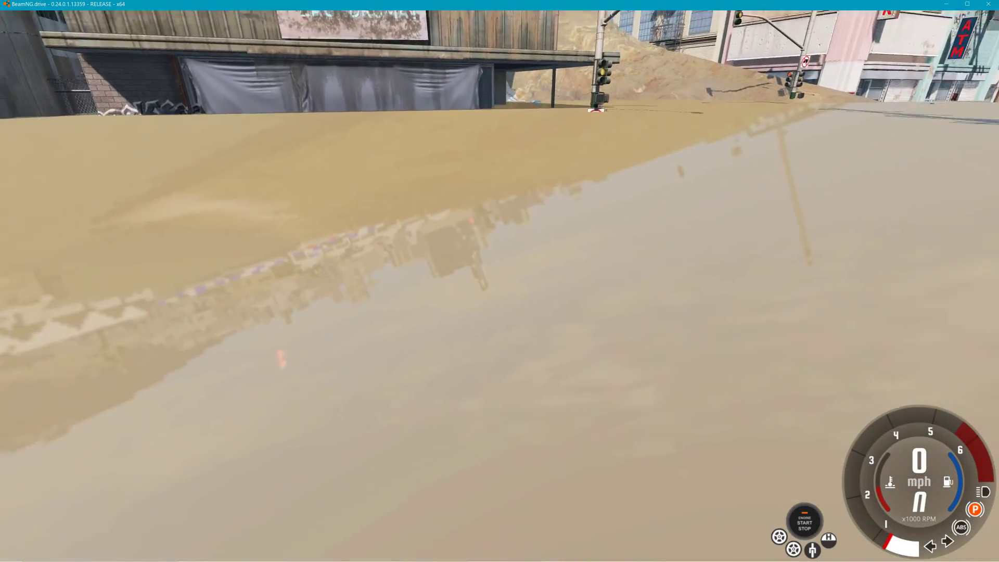
{"action": "right_click_drag", "start_coordinate": [499, 281], "coordinate": [359, 281]}
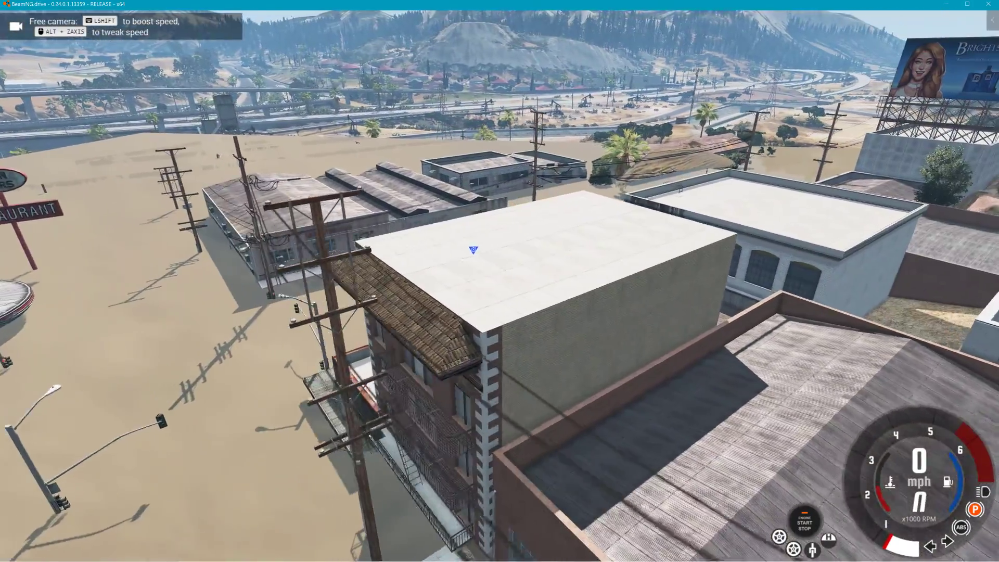
{"action": "key", "text": "a"}
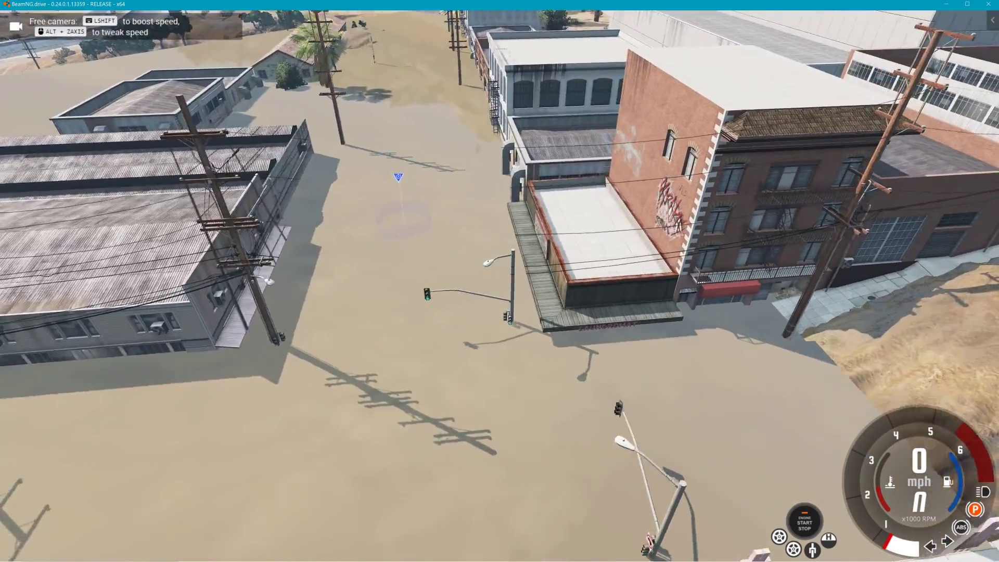
{"action": "key", "text": "w"}
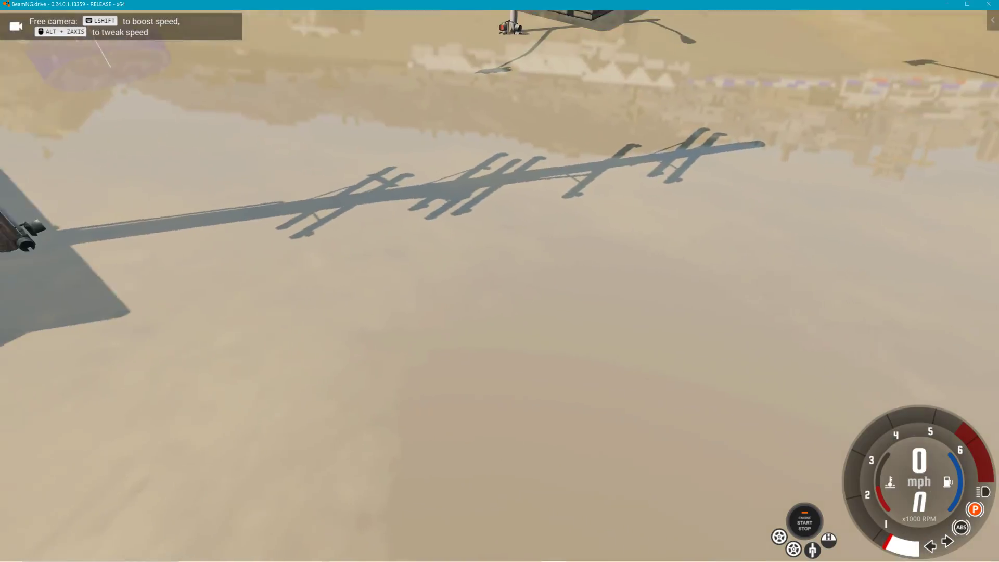
{"action": "right_click_drag", "start_coordinate": [500, 281], "coordinate": [482, 173]}
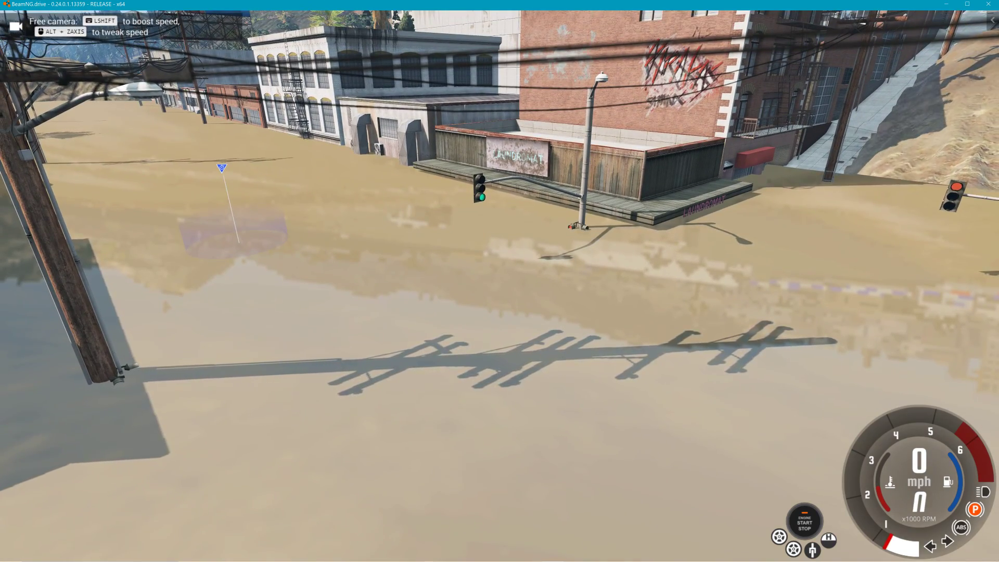
{"action": "mouse_move", "coordinate": [500, 280]}
{"action": "right_mouse_down"}
{"action": "mouse_move", "coordinate": [476, 246]}
{"action": "mouse_move", "coordinate": [281, 242]}
{"action": "right_mouse_up"}
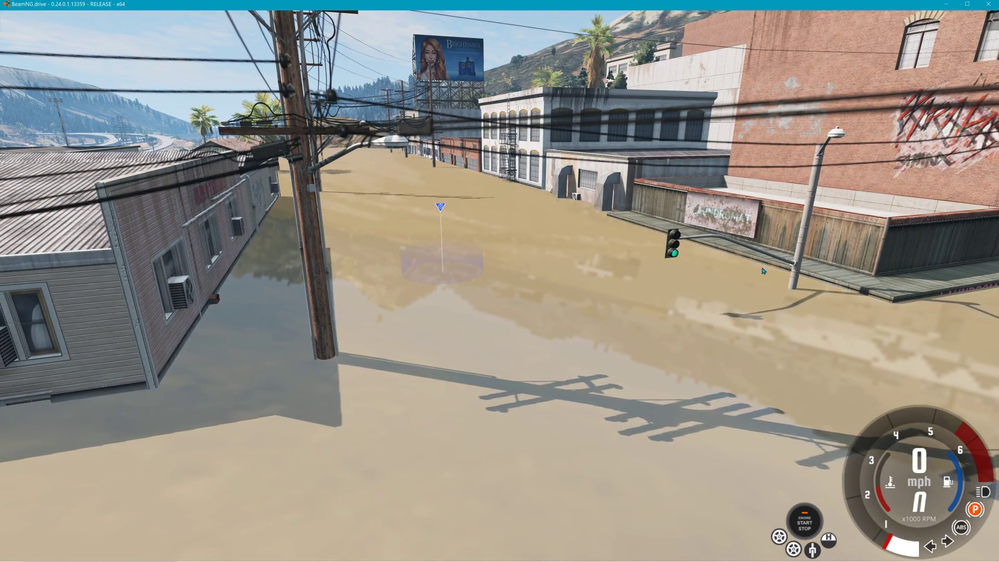
{"action": "right_click_drag", "start_coordinate": [746, 292], "coordinate": [996, 304]}
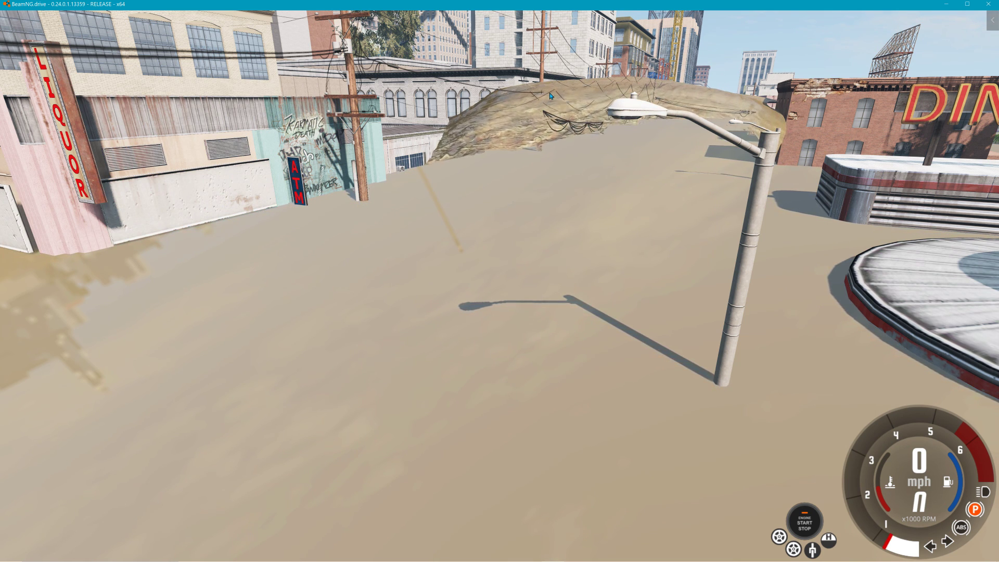
Set the flood1 material's alpha blend mode to None in the editor and nudge the flood plane slightly upward
{"action": "key", "text": "F11"}
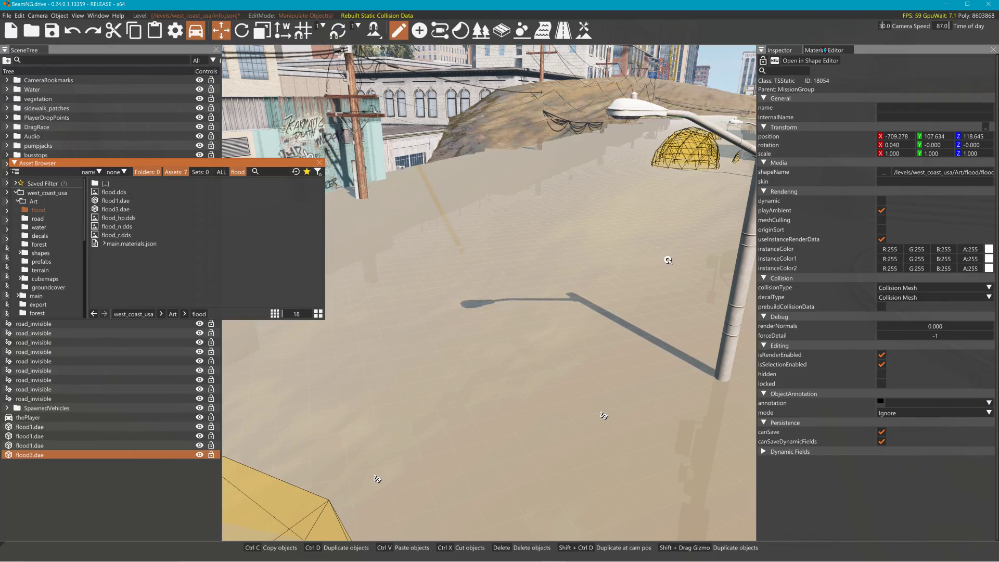
{"action": "left_click", "coordinate": [824, 50]}
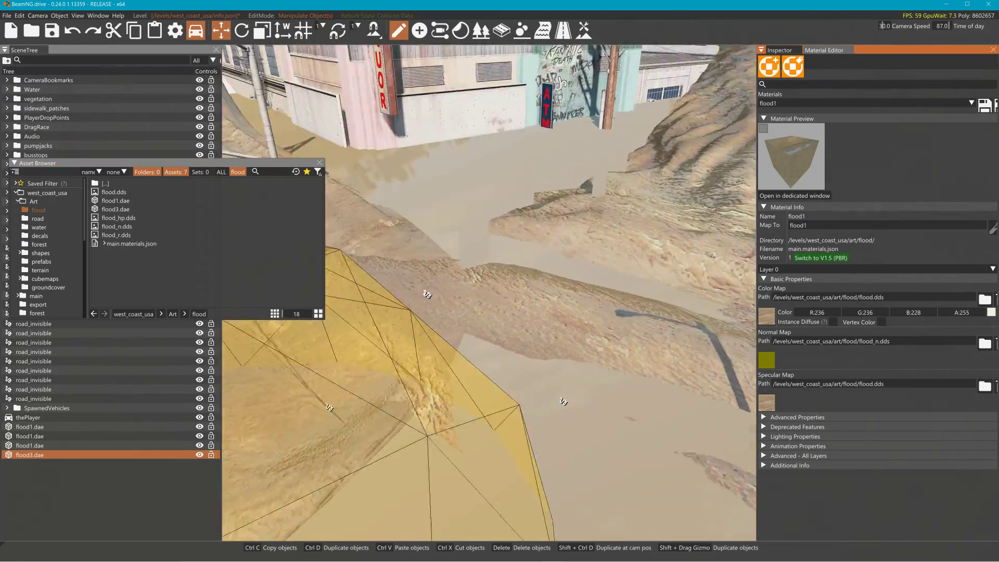
{"action": "right_click_drag", "start_coordinate": [729, 278], "coordinate": [679, 278]}
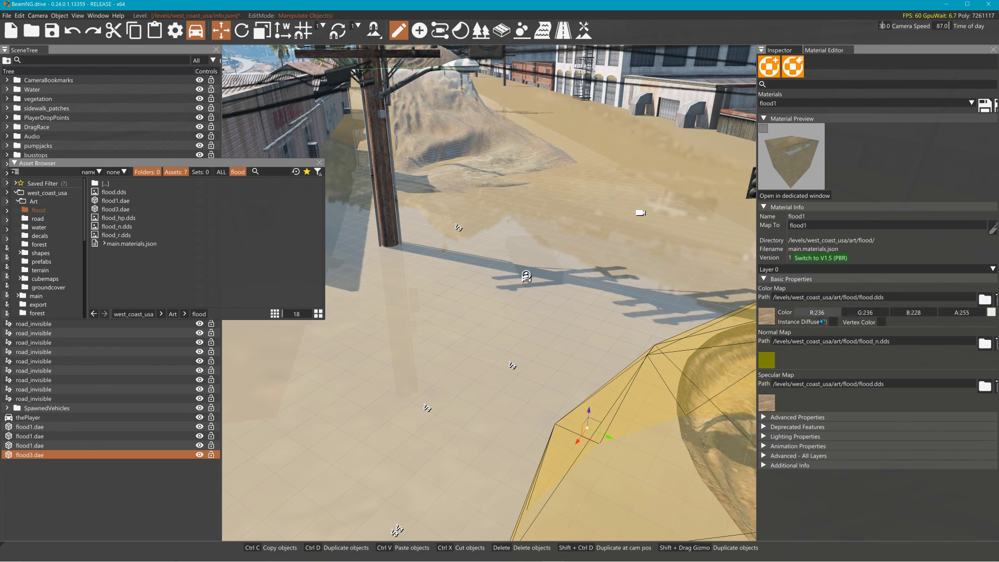
{"action": "left_click", "coordinate": [778, 456]}
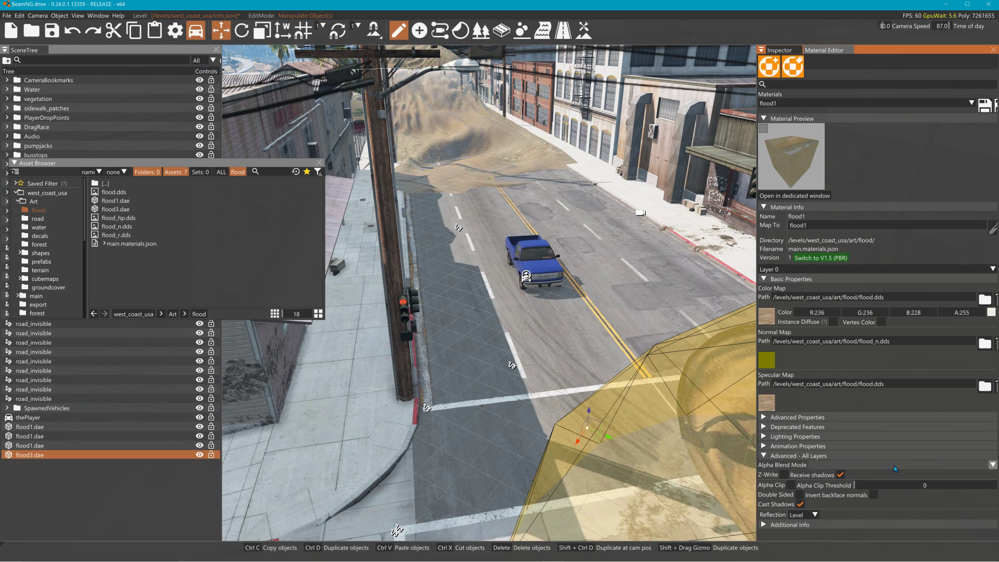
{"action": "left_click", "coordinate": [894, 465]}
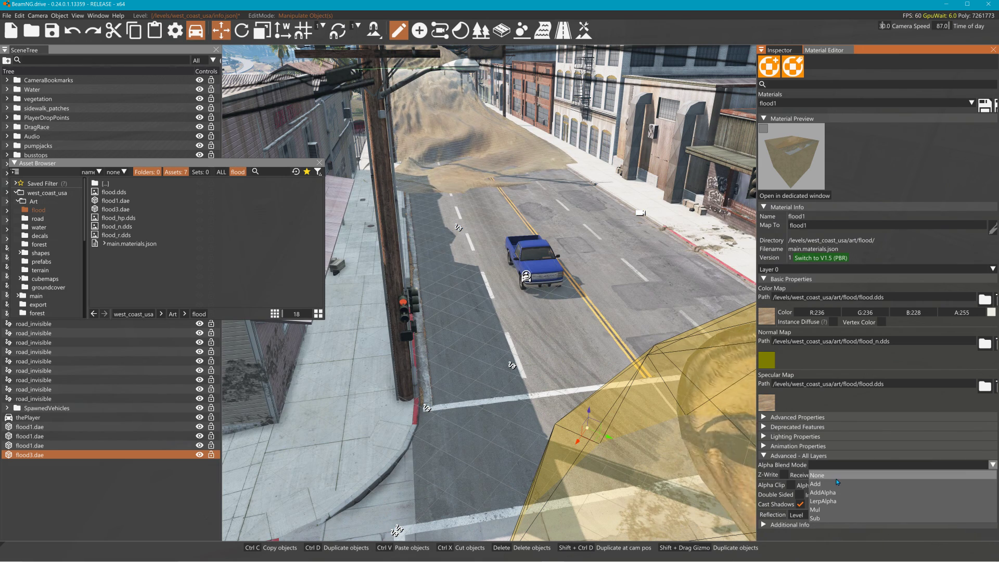
{"action": "left_click", "coordinate": [833, 475]}
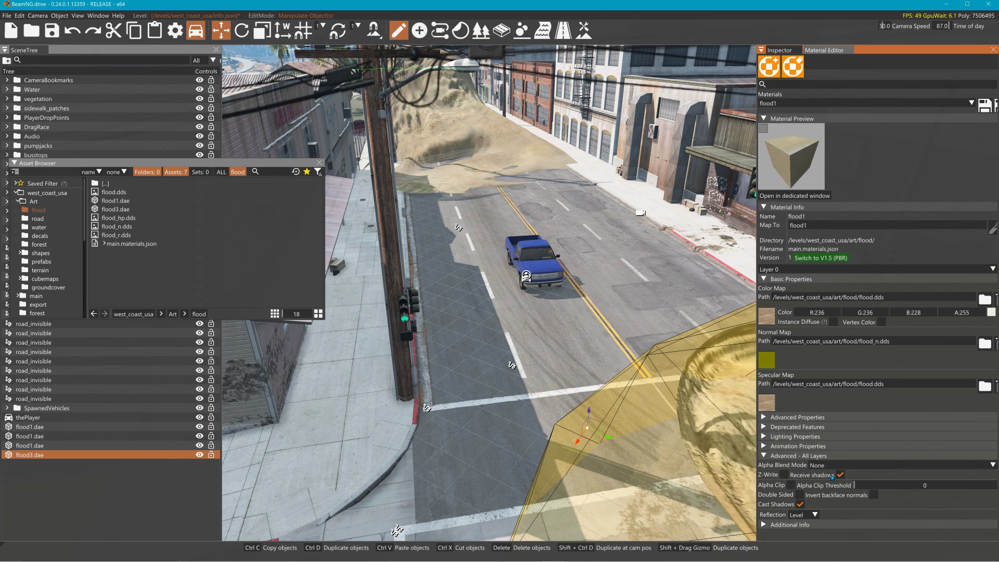
{"action": "left_click_drag", "start_coordinate": [590, 412], "coordinate": [598, 395]}
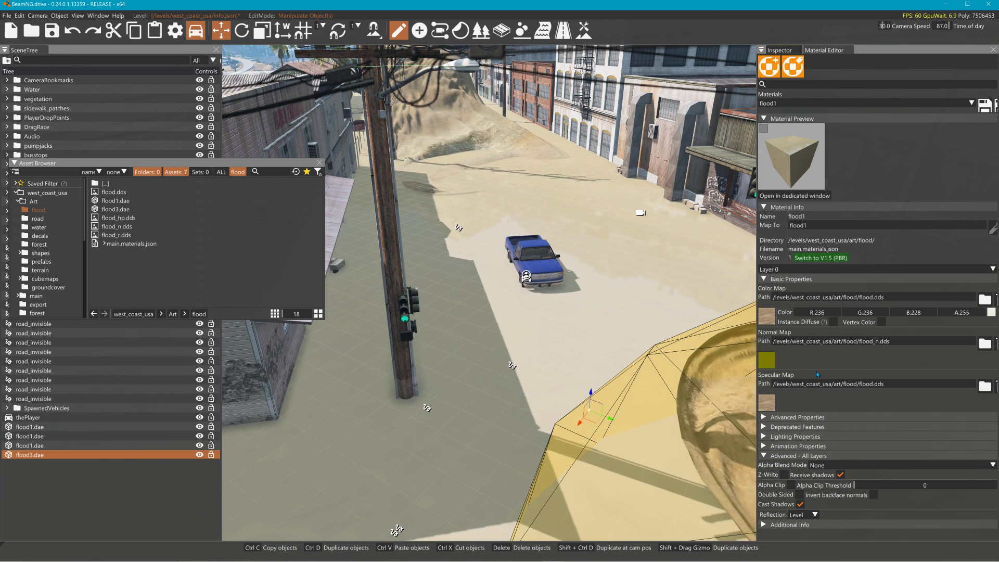
Set the flood1 material's Reflectivity Map Factor on Layer 0 to about 0.062
{"action": "left_click", "coordinate": [767, 419]}
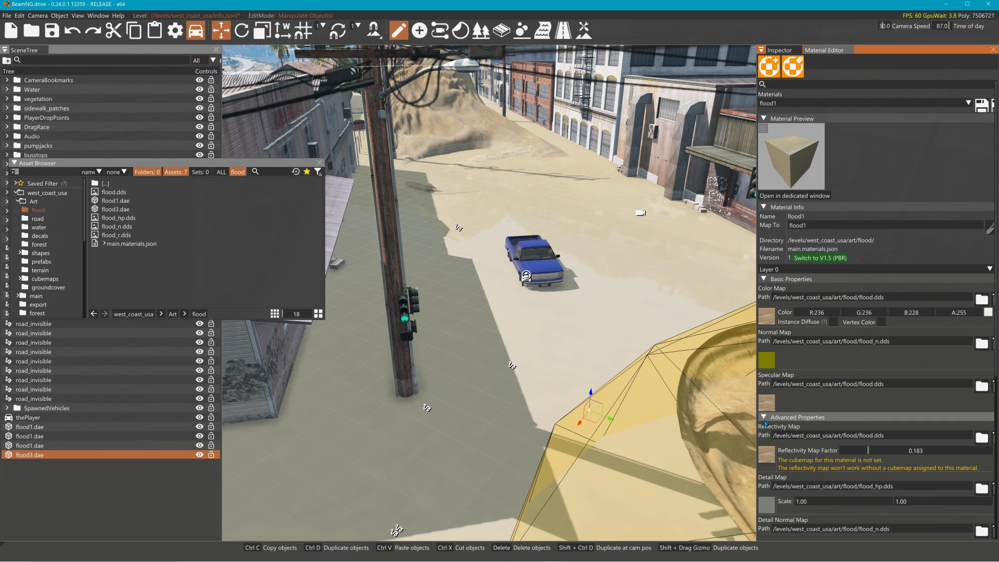
{"action": "scroll", "coordinate": [850, 430], "scroll_direction": "down", "scroll_amount": 2}
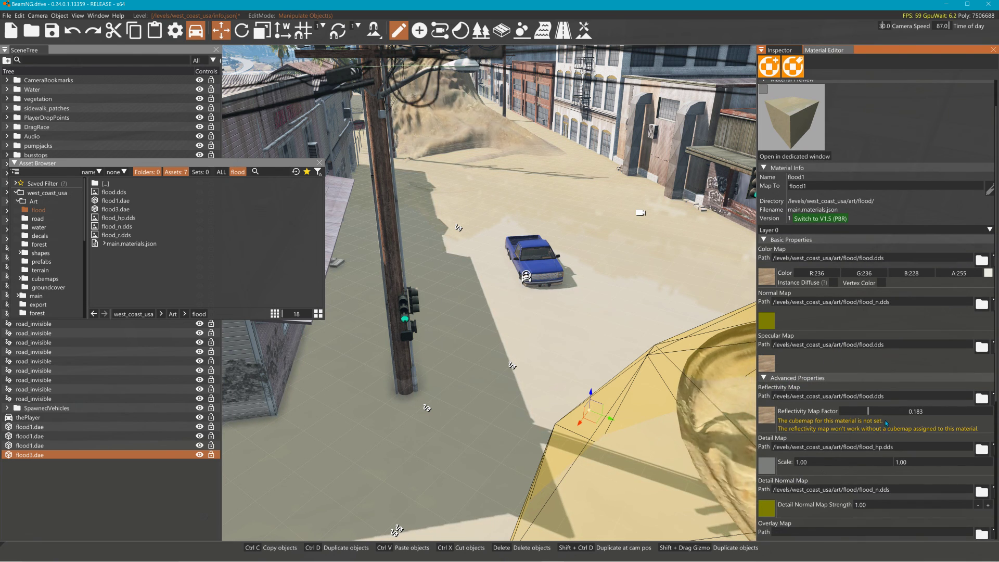
{"action": "mouse_move", "coordinate": [870, 412]}
{"action": "left_mouse_down"}
{"action": "mouse_move", "coordinate": [972, 413]}
{"action": "mouse_move", "coordinate": [799, 417]}
{"action": "mouse_move", "coordinate": [969, 415]}
{"action": "mouse_move", "coordinate": [823, 415]}
{"action": "mouse_move", "coordinate": [862, 414]}
{"action": "left_mouse_up"}
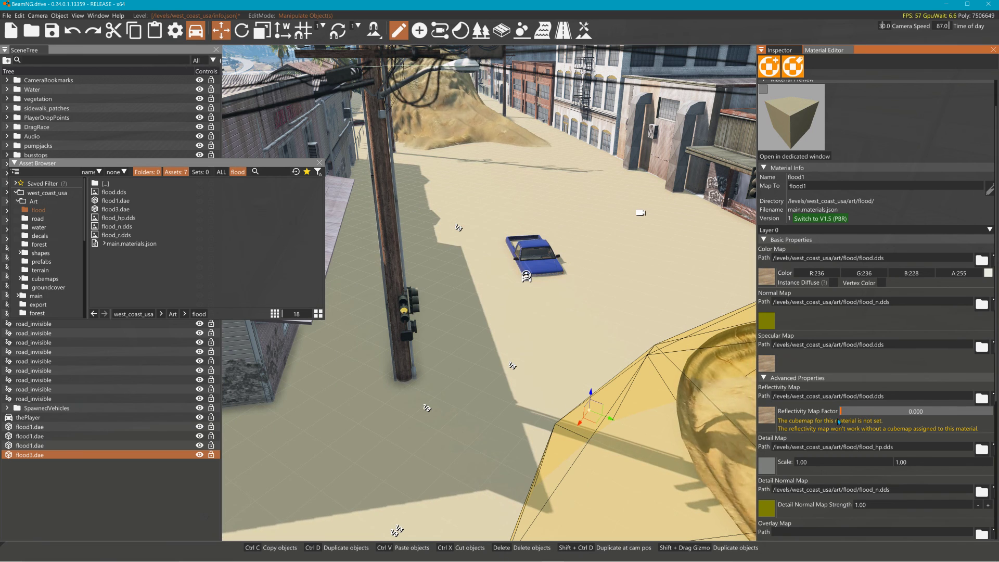
{"action": "scroll", "coordinate": [851, 422], "scroll_direction": "down", "scroll_amount": 5}
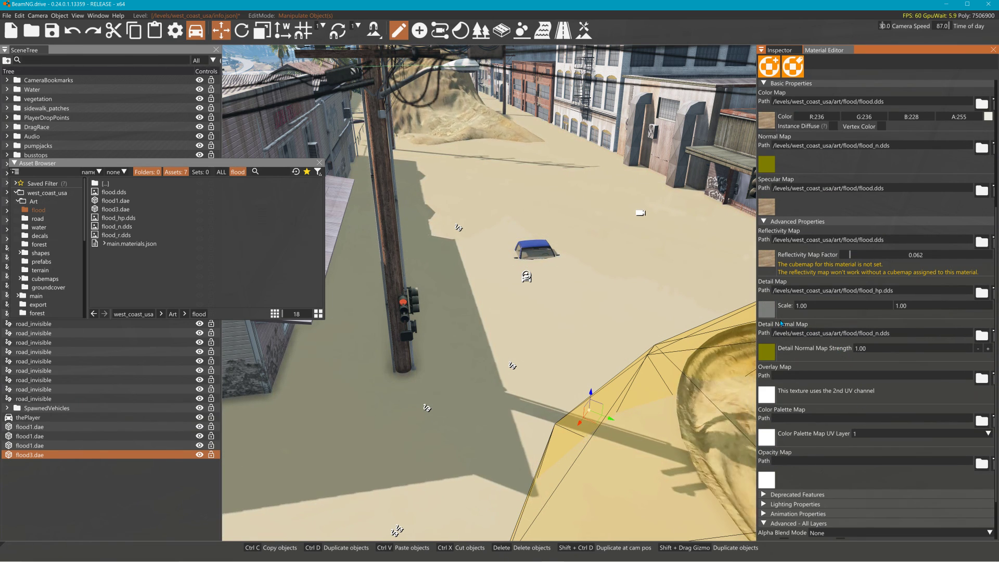
{"action": "scroll", "coordinate": [819, 343], "scroll_direction": "down", "scroll_amount": 2}
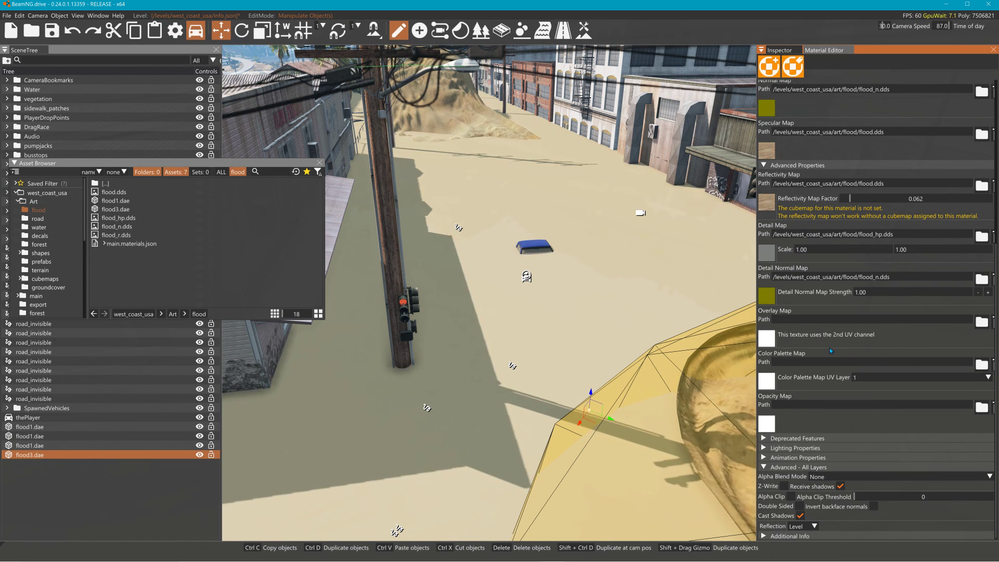
Examine the Layer 1 maps and the animation properties of the flood1 material
{"action": "scroll", "coordinate": [889, 308], "scroll_direction": "up", "scroll_amount": 9}
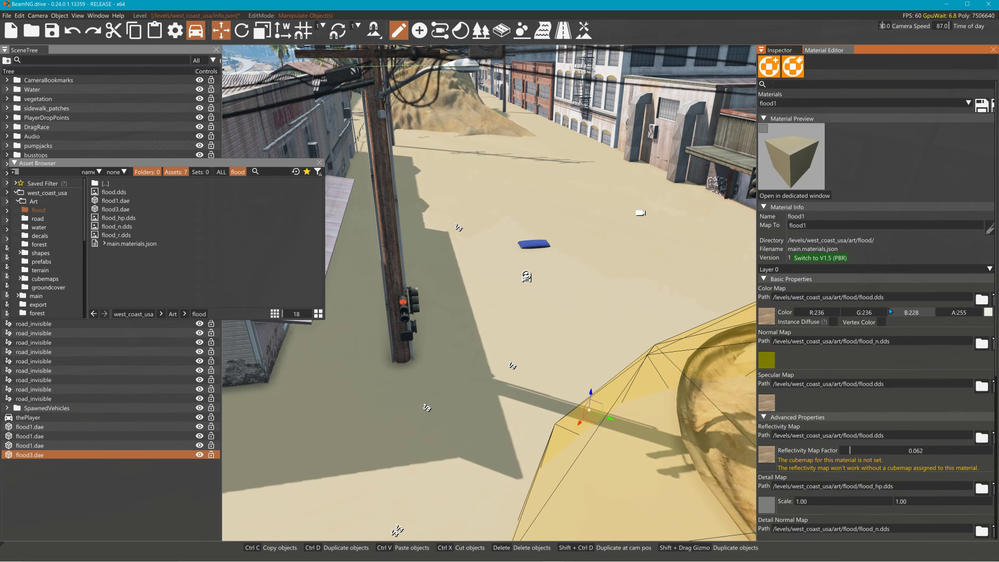
{"action": "left_click", "coordinate": [847, 269]}
{"action": "left_click", "coordinate": [814, 286]}
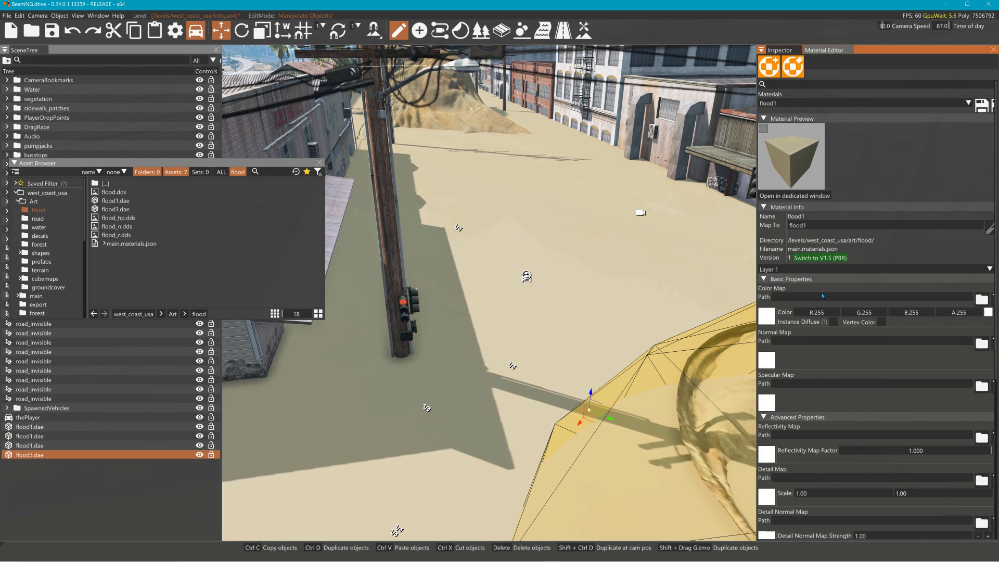
{"action": "scroll", "coordinate": [848, 322], "scroll_direction": "down", "scroll_amount": 9}
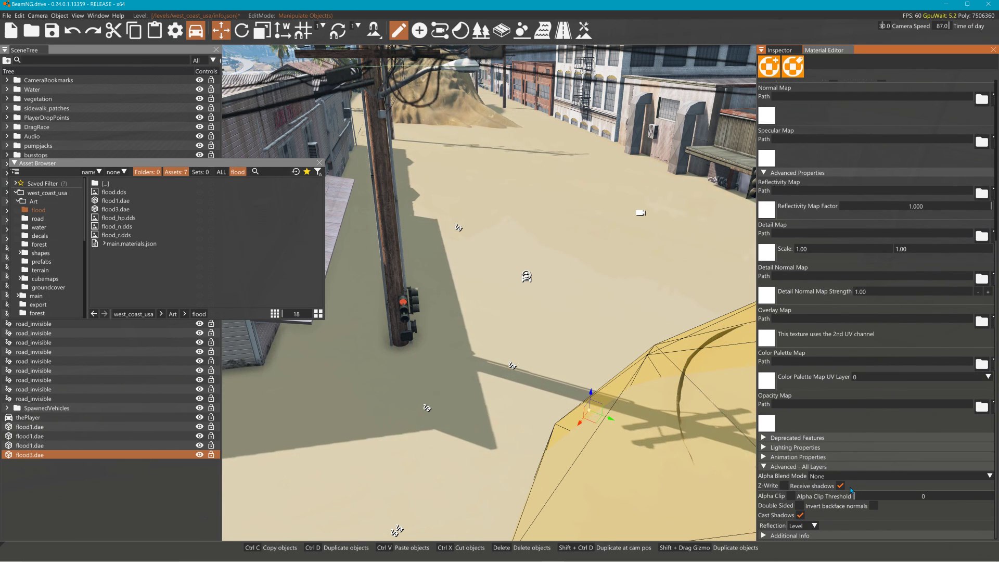
{"action": "scroll", "coordinate": [850, 426], "scroll_direction": "up", "scroll_amount": 9}
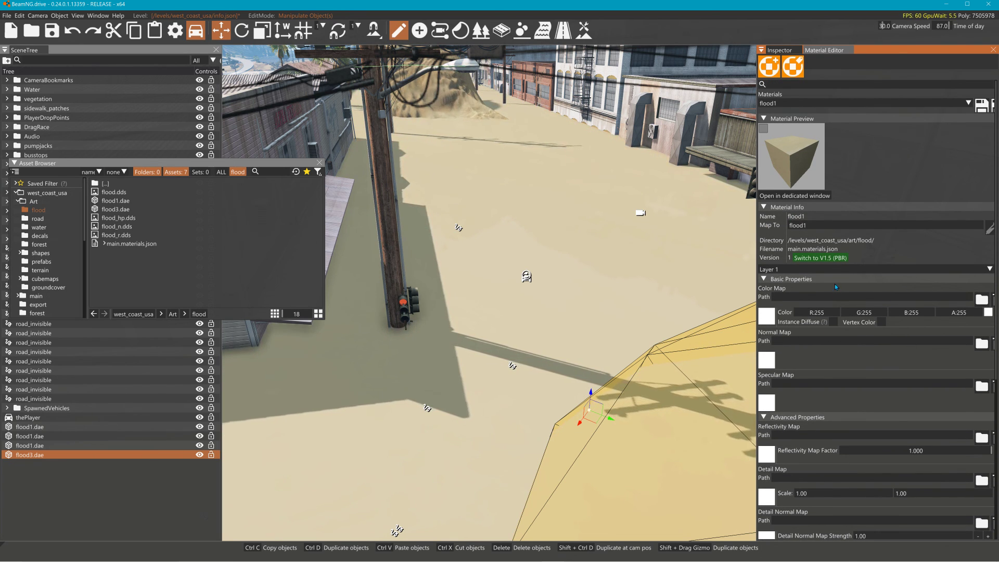
{"action": "scroll", "coordinate": [839, 272], "scroll_direction": "down", "scroll_amount": 9}
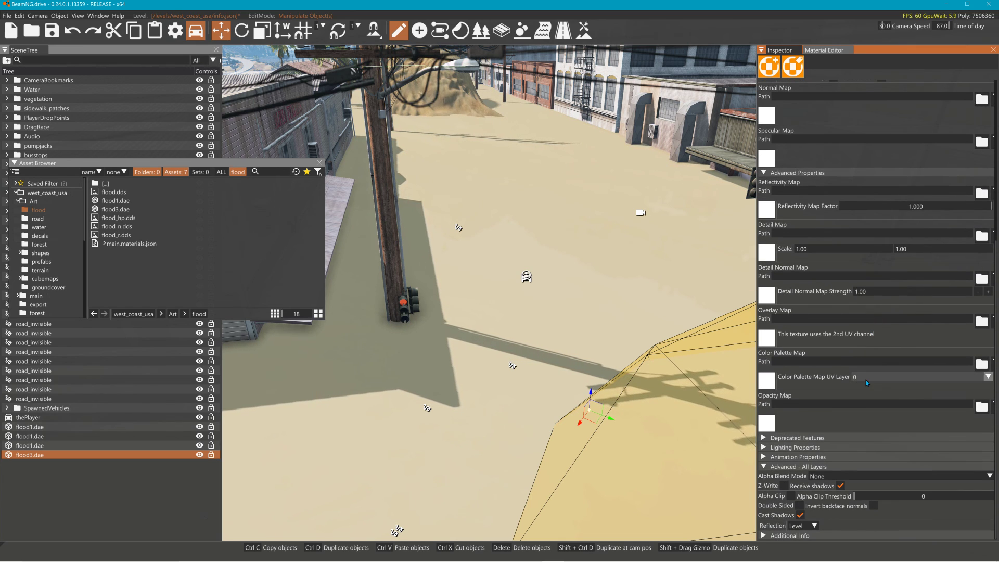
{"action": "left_click", "coordinate": [811, 457]}
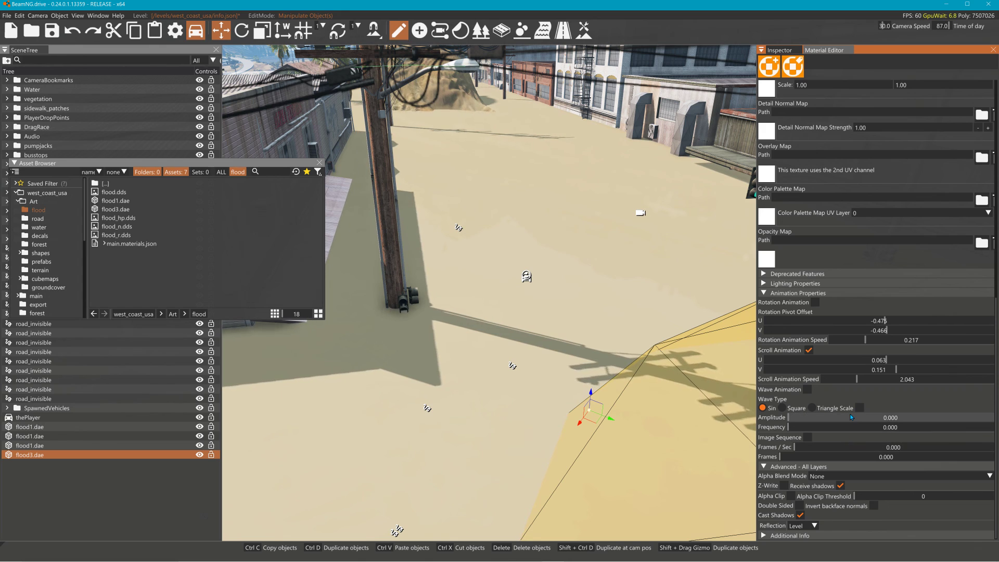
{"action": "scroll", "coordinate": [851, 414], "scroll_direction": "up", "scroll_amount": 7}
{"action": "scroll", "coordinate": [853, 414], "scroll_direction": "up", "scroll_amount": 8}
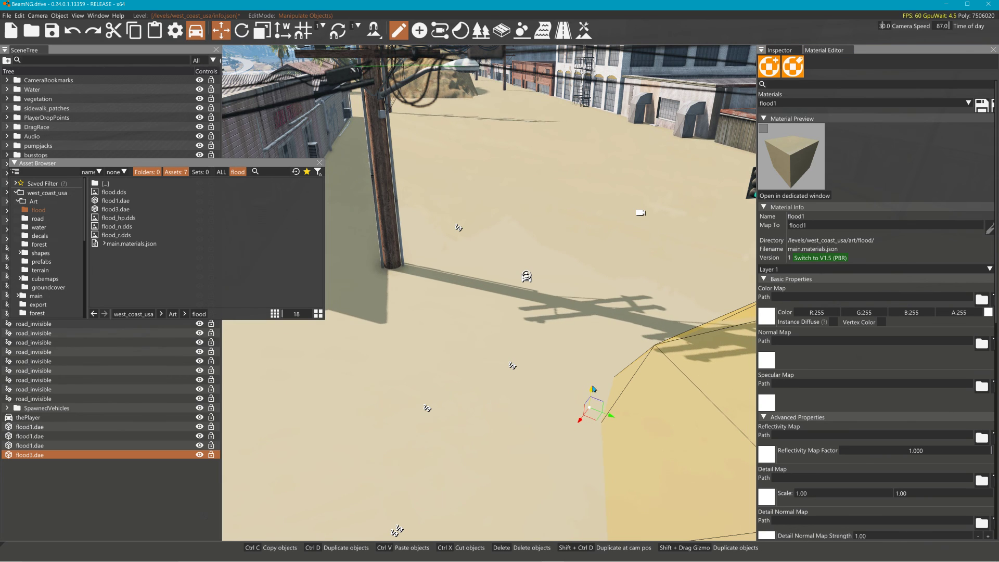
Nudge the flood plane slightly upward, then leave the editor and view the truck at the intersection
{"action": "left_click_drag", "start_coordinate": [592, 392], "coordinate": [600, 388]}
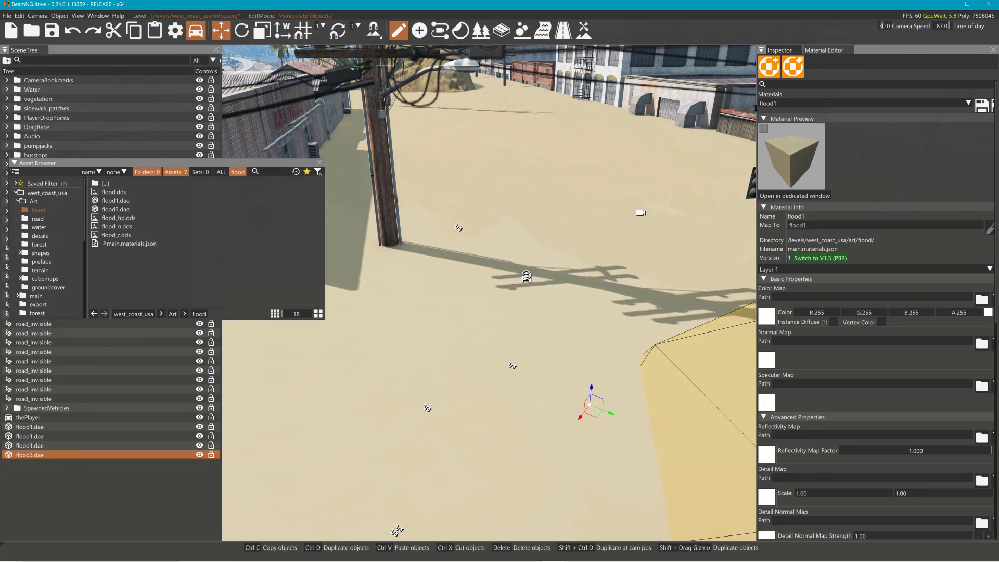
{"action": "right_click_drag", "start_coordinate": [500, 312], "coordinate": [549, 244]}
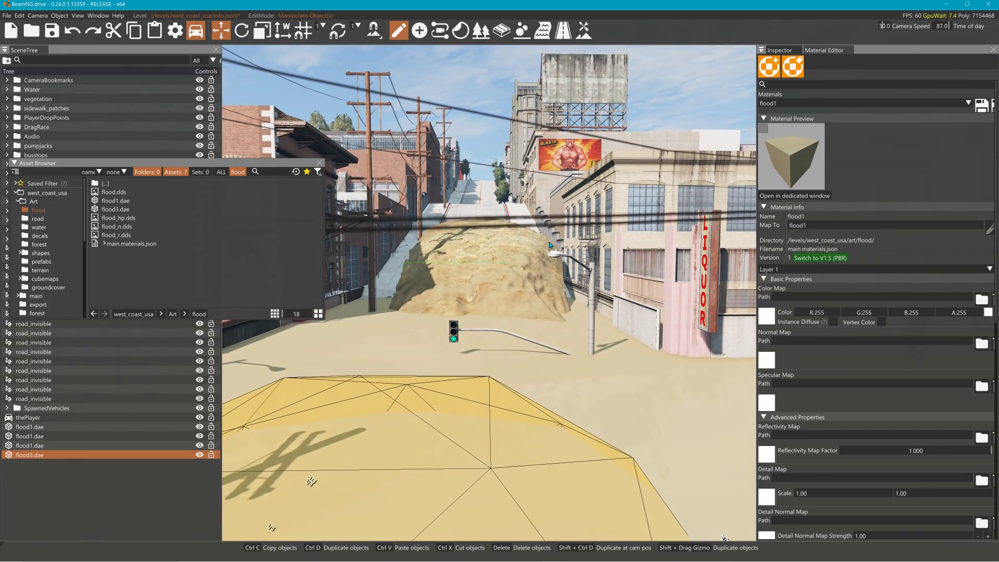
{"action": "key", "text": "F11"}
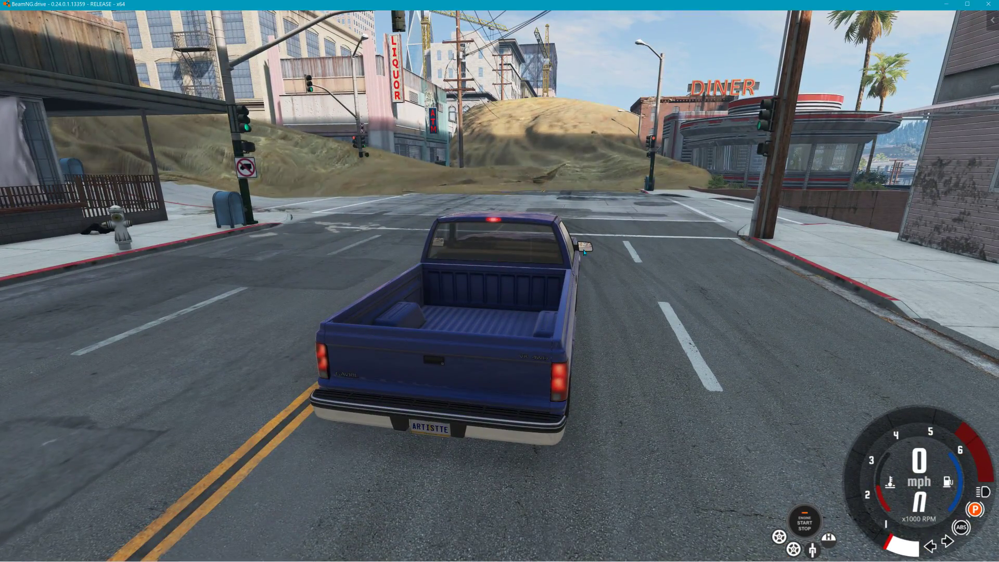
{"action": "right_click_drag", "start_coordinate": [584, 252], "coordinate": [643, 271]}
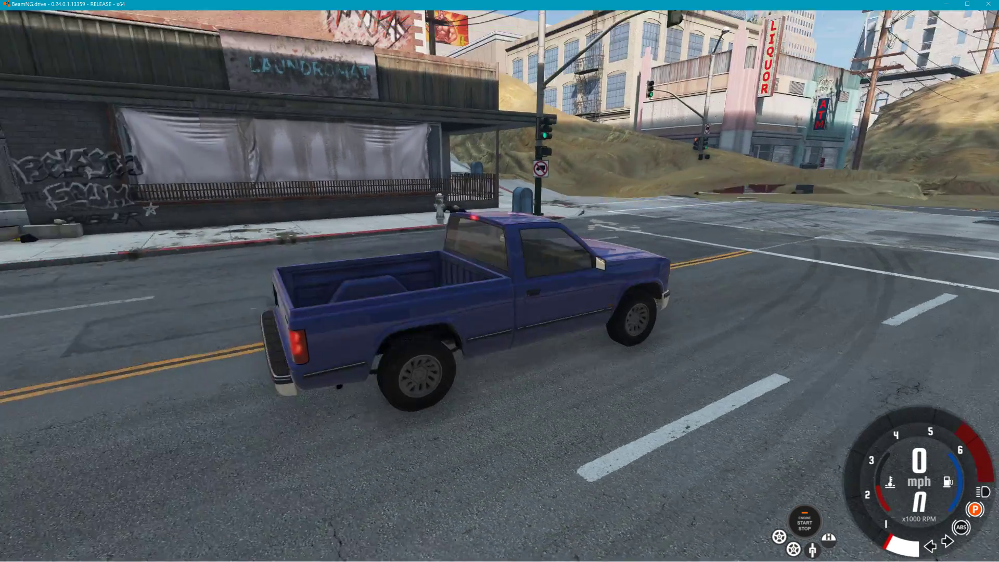
Look around the truck, then switch to the free camera and view the flooding at the intersection
{"action": "right_click_drag", "start_coordinate": [733, 263], "coordinate": [737, 250]}
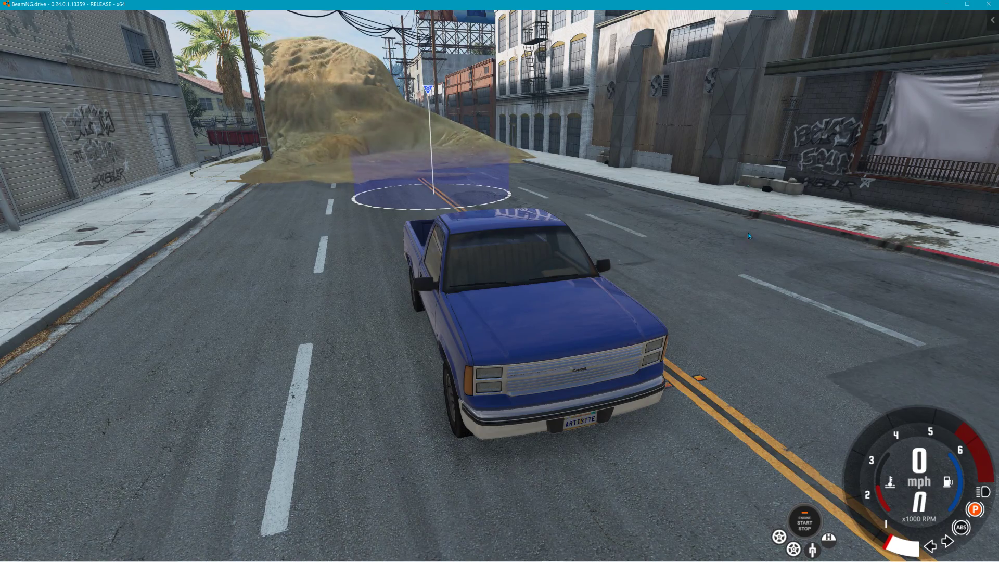
{"action": "key", "text": "shift+c"}
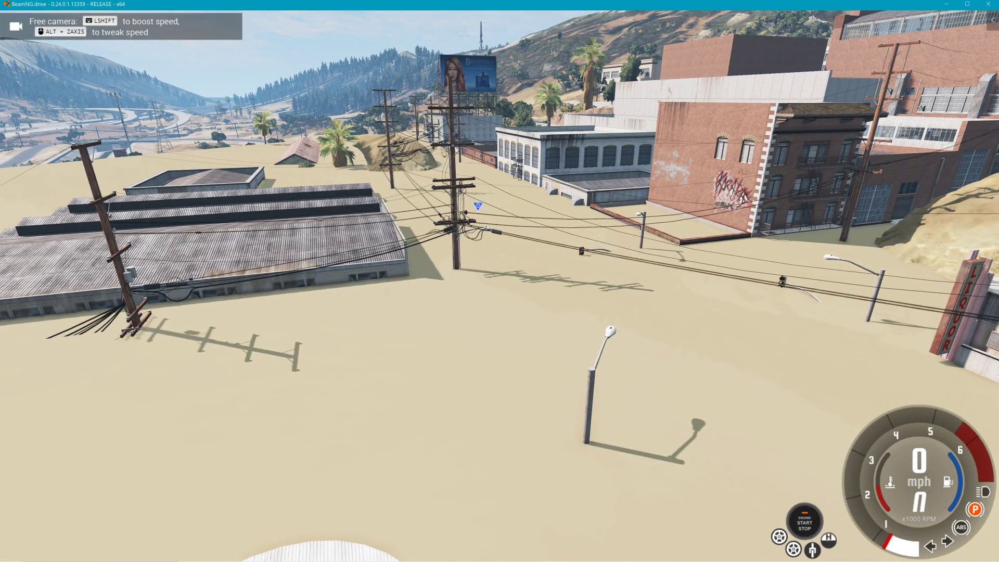
{"action": "key", "text": "w"}
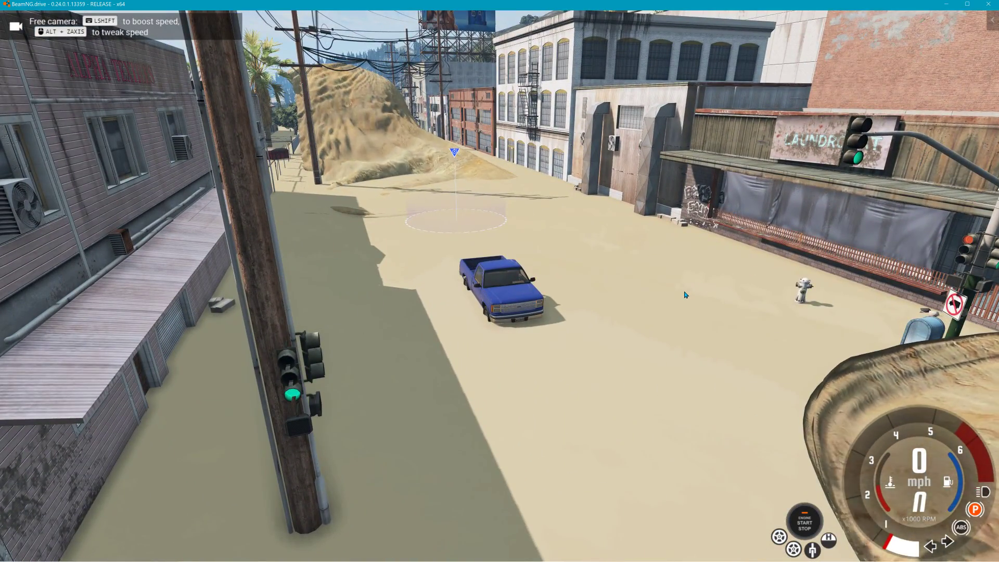
Reopen the world editor and lower the AcceptMarkerBorder_0 marker beside the truck to Z 114.346
{"action": "key", "text": "F11"}
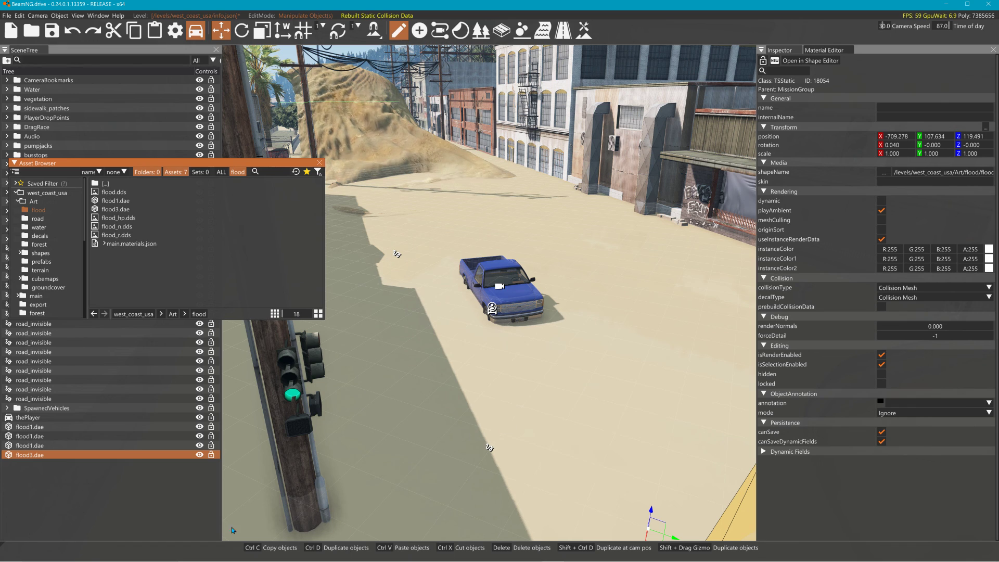
{"action": "left_click", "coordinate": [481, 305]}
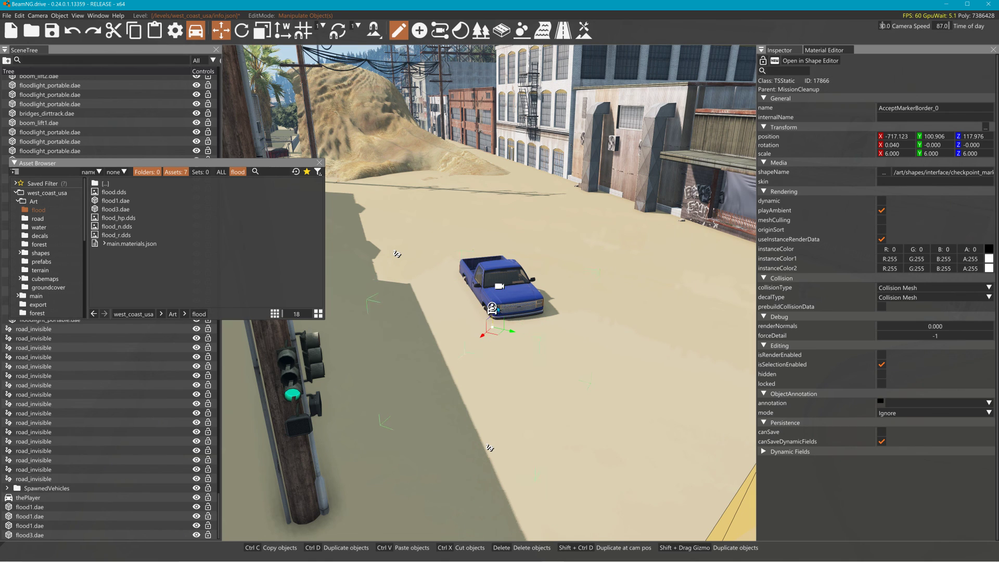
{"action": "left_click", "coordinate": [50, 534]}
{"action": "left_click", "coordinate": [489, 308]}
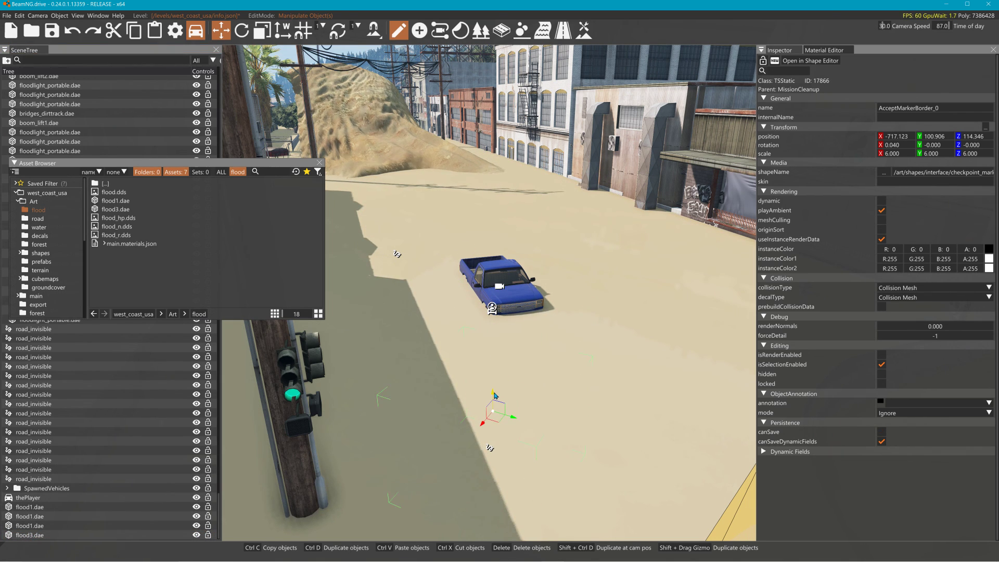
Lower the flood3.dae plane to Z 118.126 and check how the water rises around the truck
{"action": "double_click", "coordinate": [64, 534]}
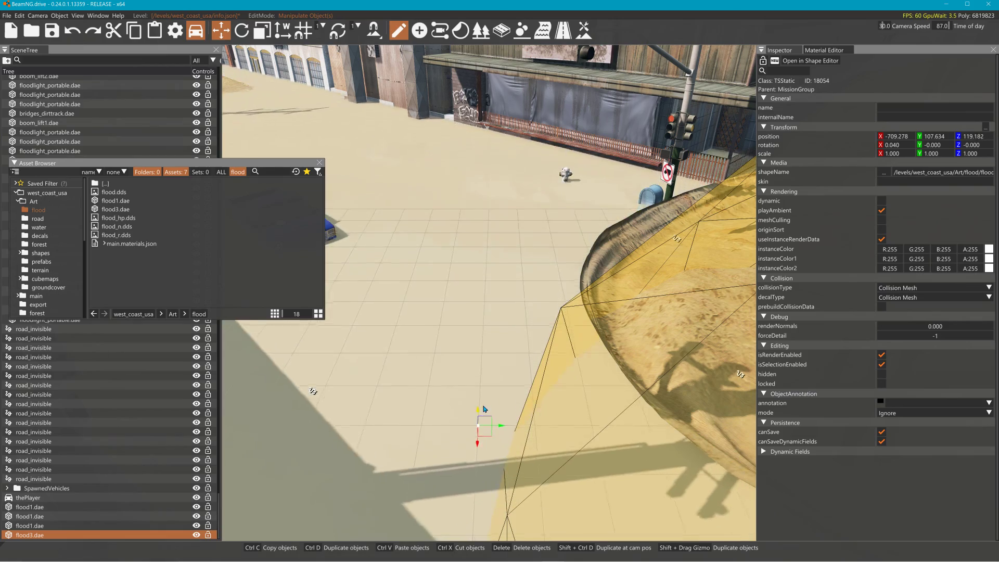
{"action": "left_click_drag", "start_coordinate": [477, 406], "coordinate": [483, 452]}
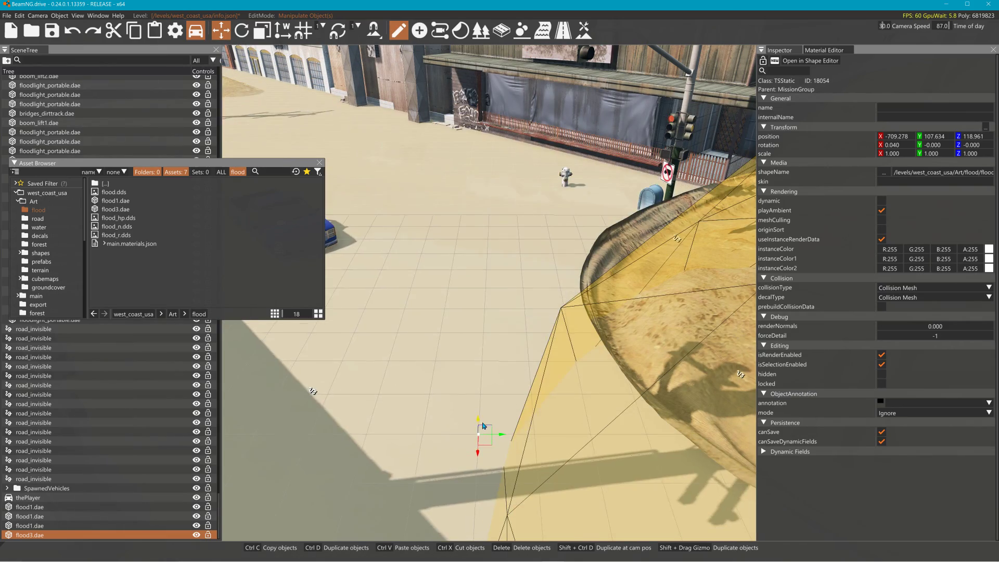
{"action": "left_click_drag", "start_coordinate": [483, 450], "coordinate": [483, 453]}
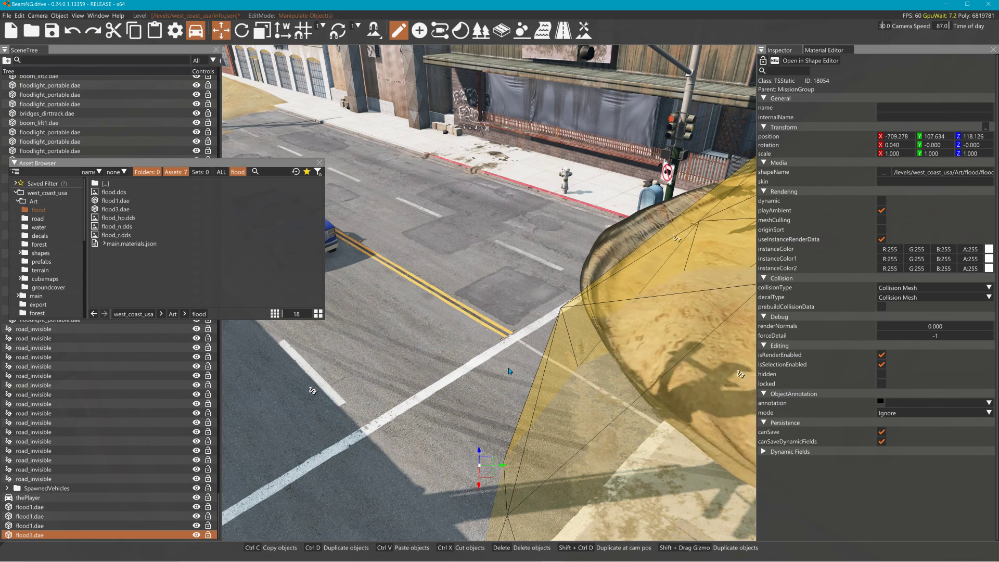
{"action": "right_click_drag", "start_coordinate": [509, 371], "coordinate": [404, 291]}
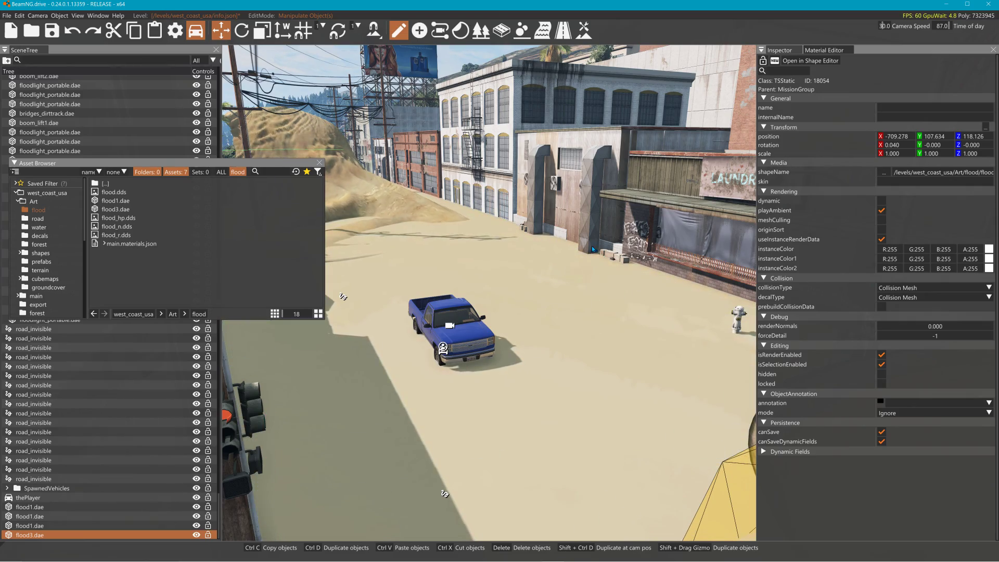
{"action": "right_click_drag", "start_coordinate": [592, 246], "coordinate": [580, 332]}
{"action": "key", "text": "s"}
{"action": "right_click_drag", "start_coordinate": [578, 283], "coordinate": [578, 283]}
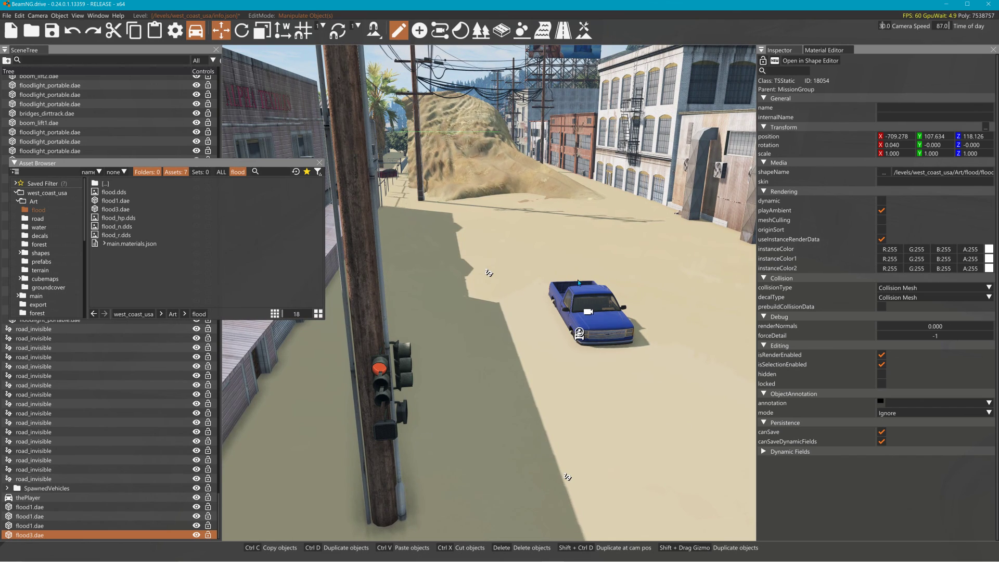
Select the AcceptMarkerBorder_1 marker behind the truck and open its checkpoint_marker_base material for editing
{"action": "left_click", "coordinate": [569, 252]}
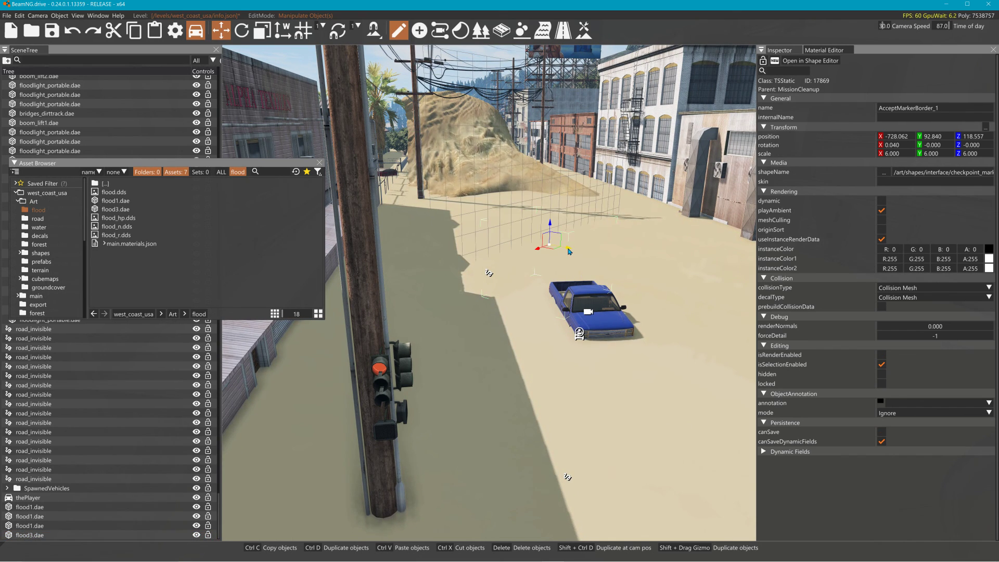
{"action": "left_click", "coordinate": [823, 51]}
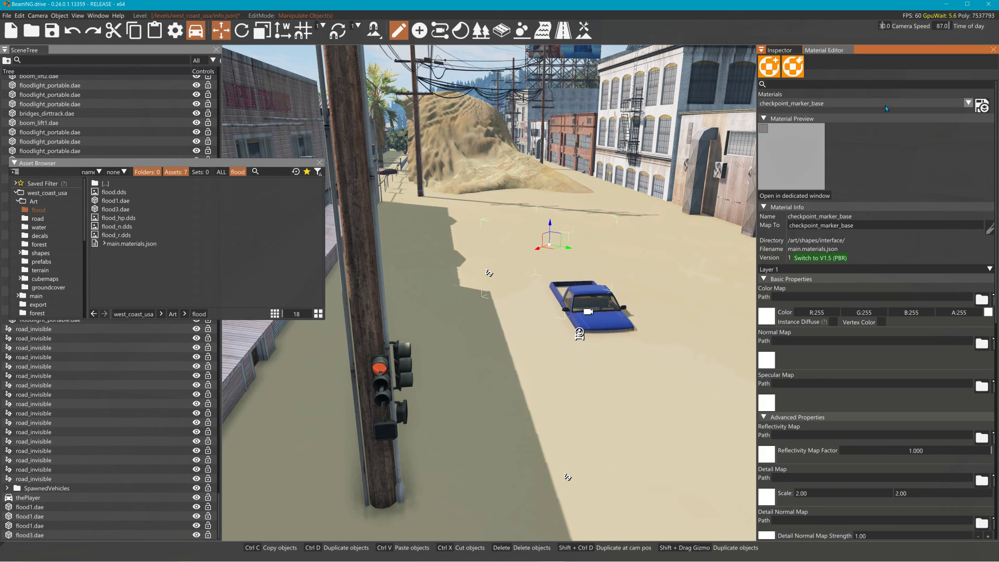